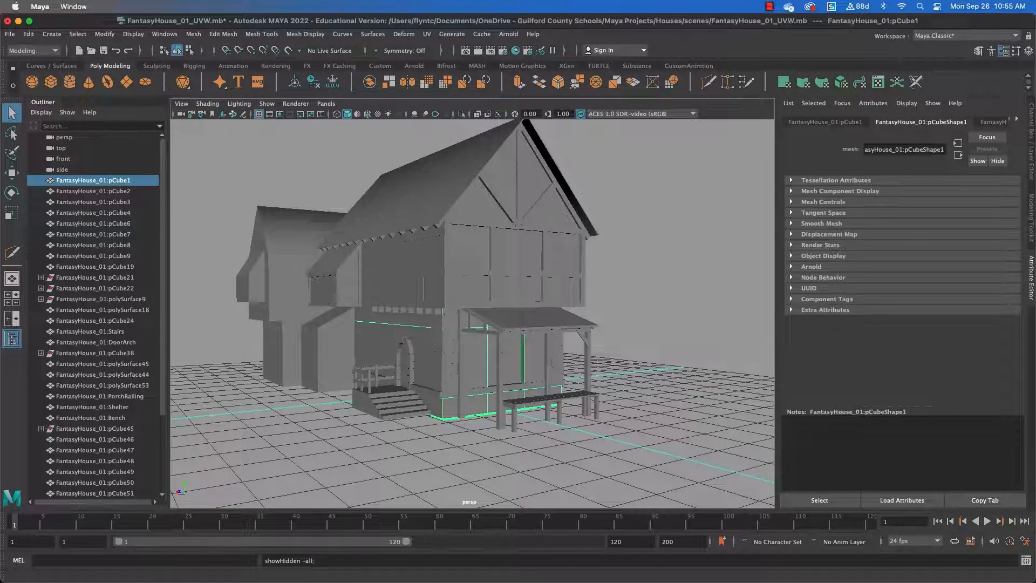
Delete the construction history of every object in the house scene
scroll(414, 310, "up", 2)
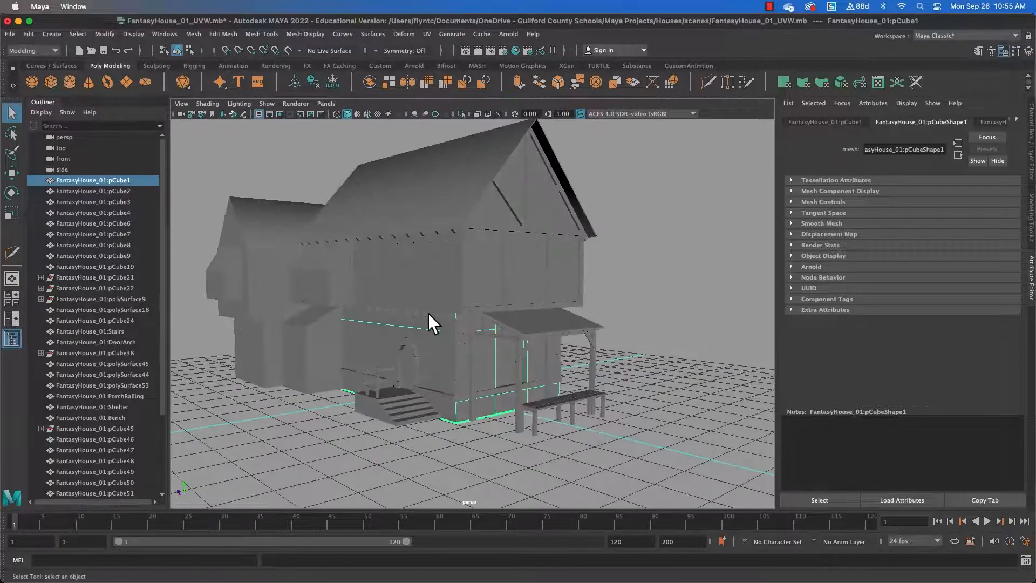
left_click(29, 33)
mouse_move(86, 172)
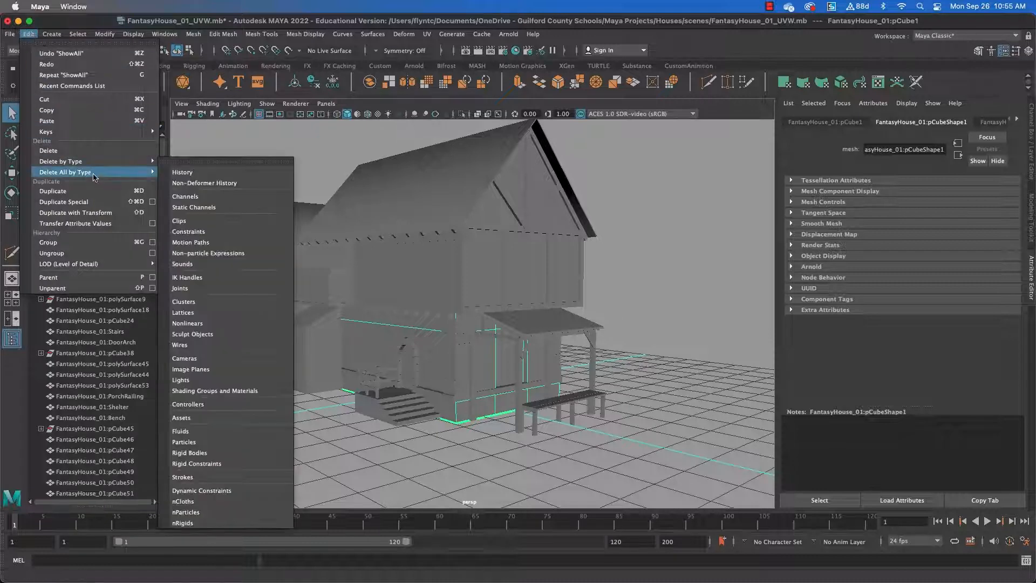
left_click(214, 173)
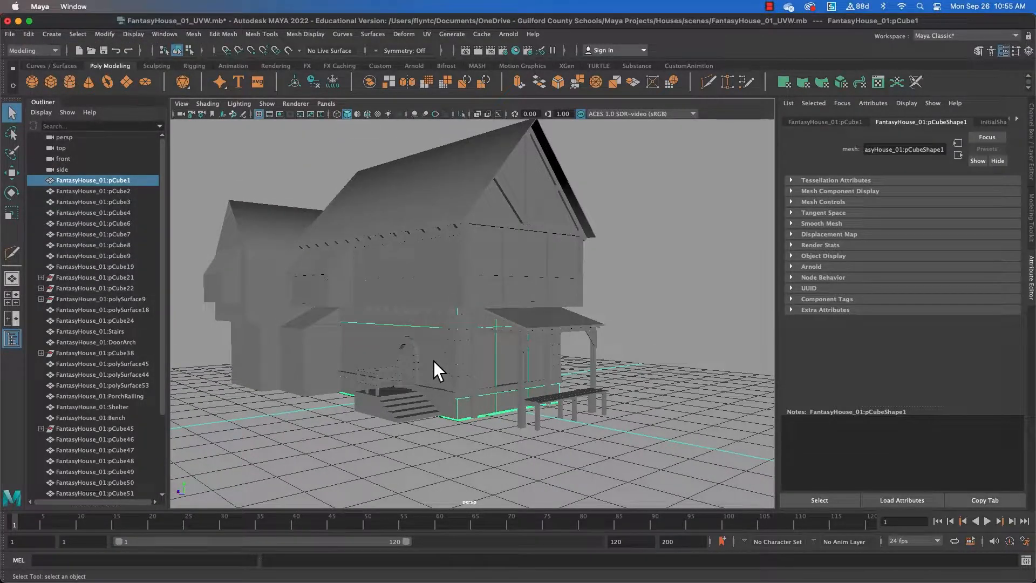
Add the porch shelter to the selection with the ground-floor block, and hide all unselected objects
scroll(435, 362, "up", 3)
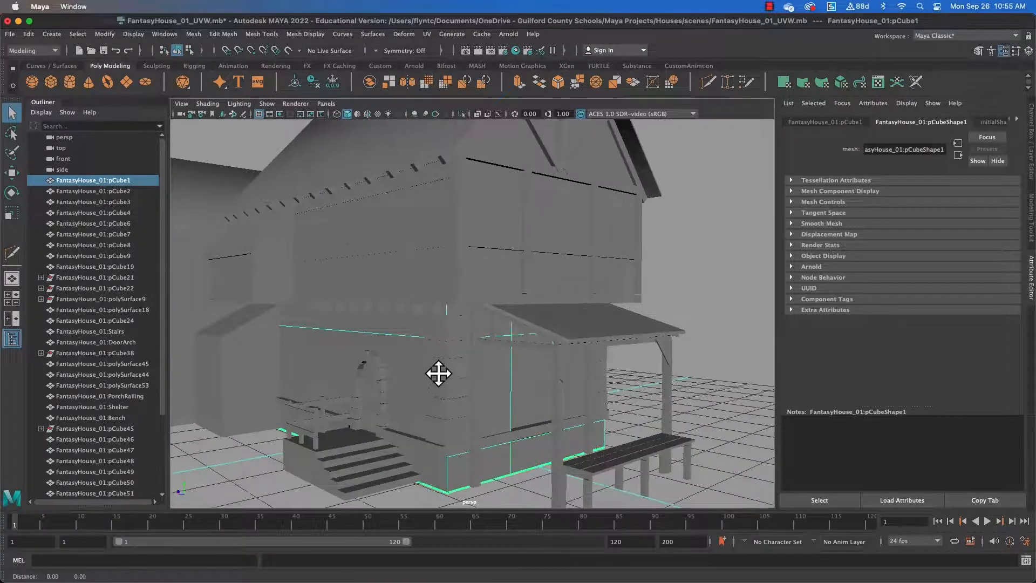
left_click_drag(439, 370, 419, 306, "alt")
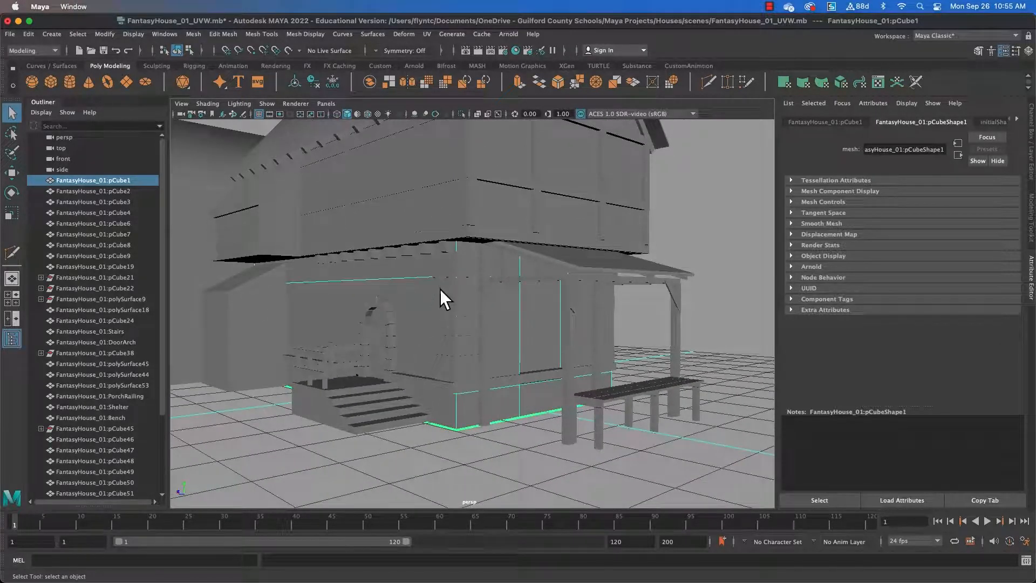
left_click(592, 263)
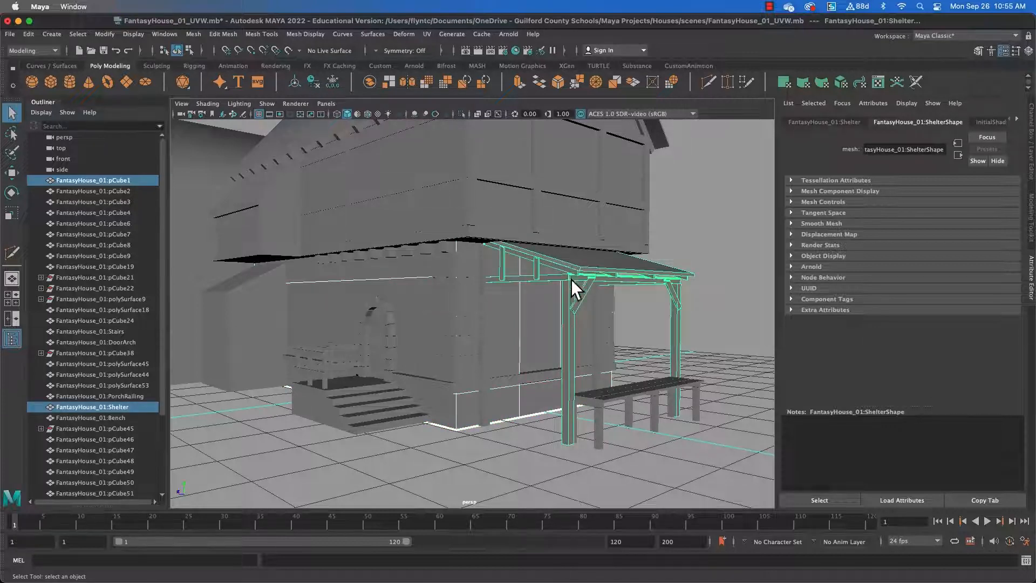
mouse_move(571, 279)
left_mouse_down("alt")
mouse_move(566, 291)
mouse_move(579, 297)
left_mouse_up("alt")
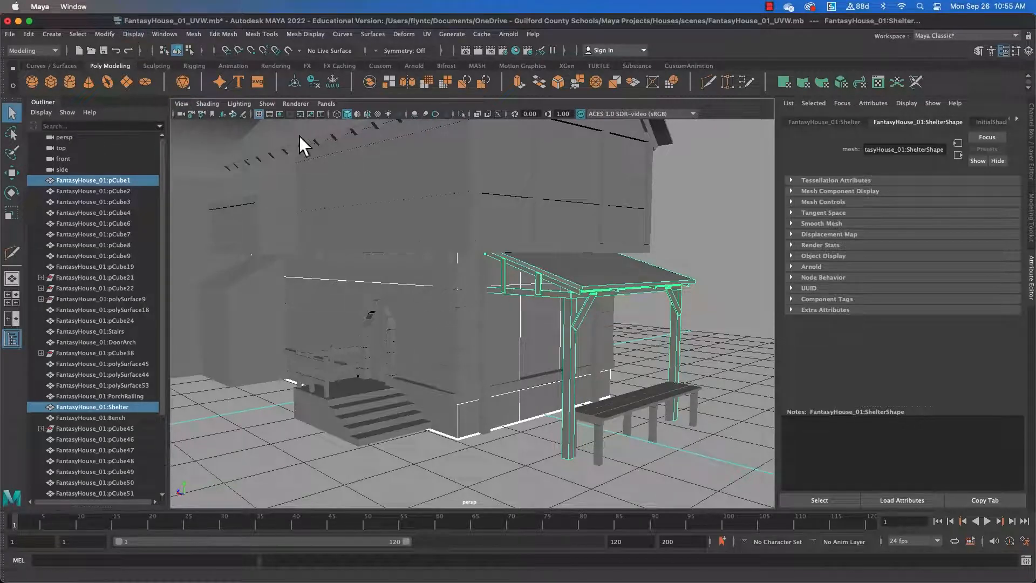
scroll(374, 215, "down", 3)
scroll(373, 215, "down", 3)
scroll(373, 215, "up", 3)
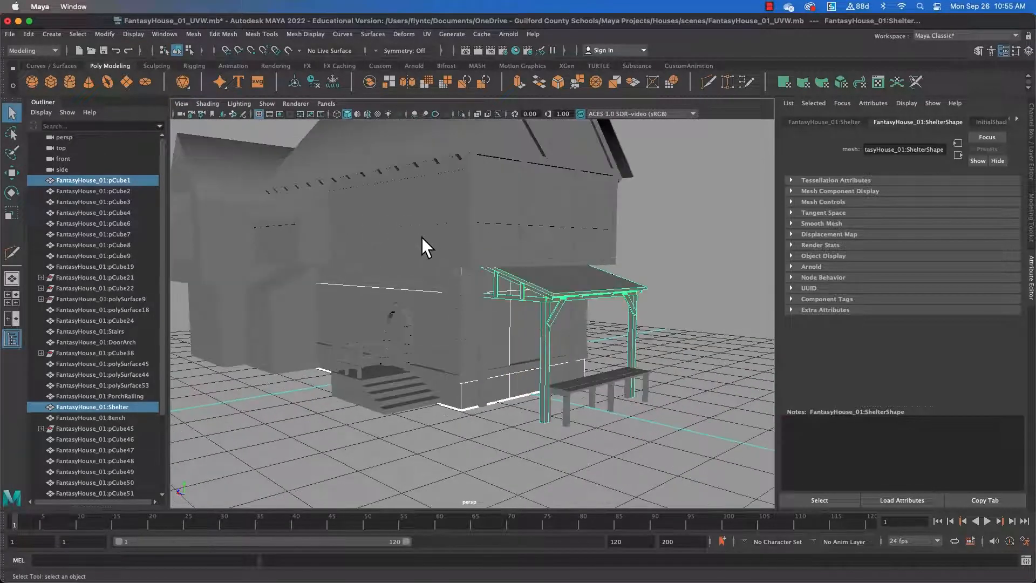
left_click_drag(374, 215, 416, 224, "alt")
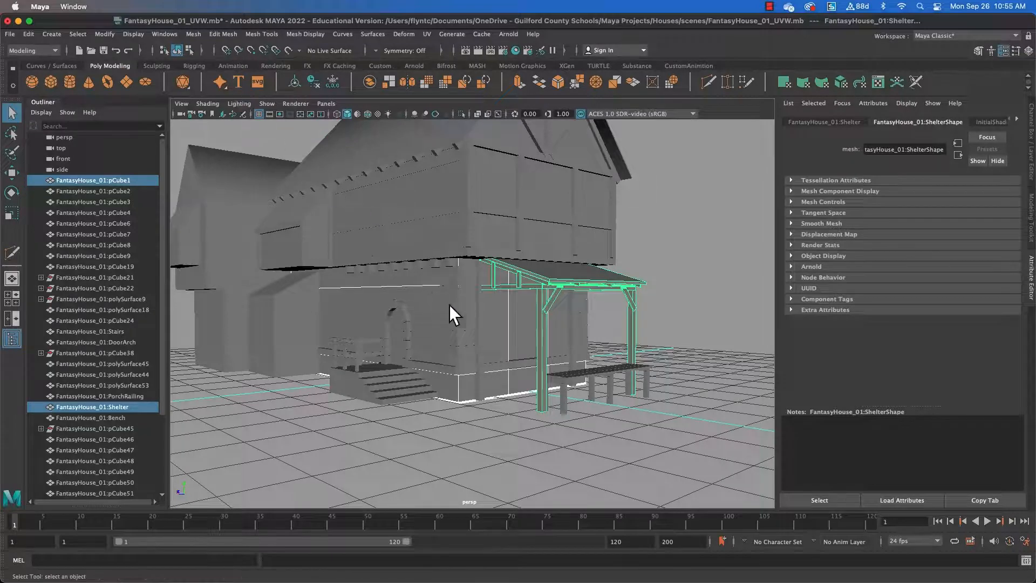
left_click(132, 33)
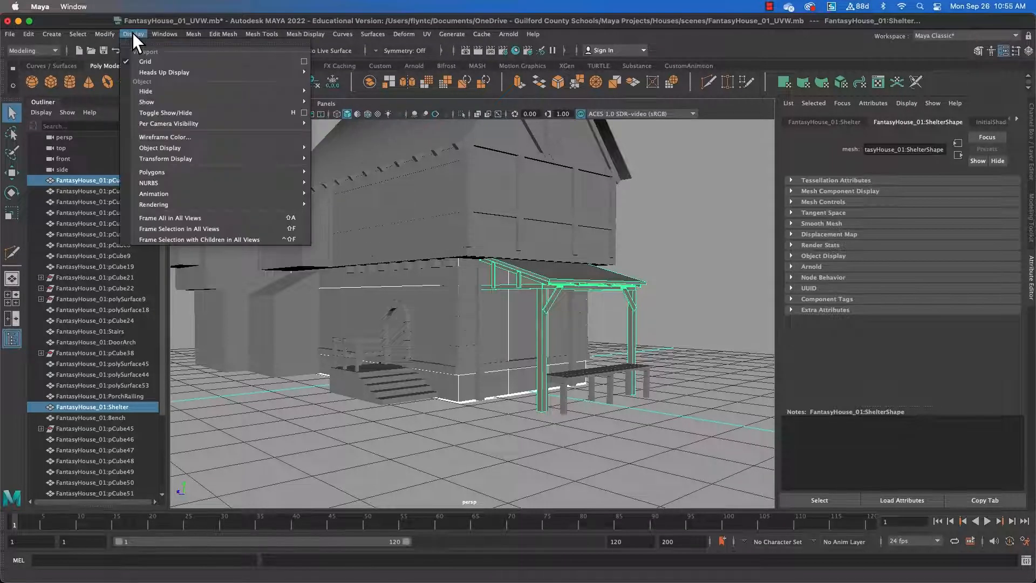
mouse_move(159, 91)
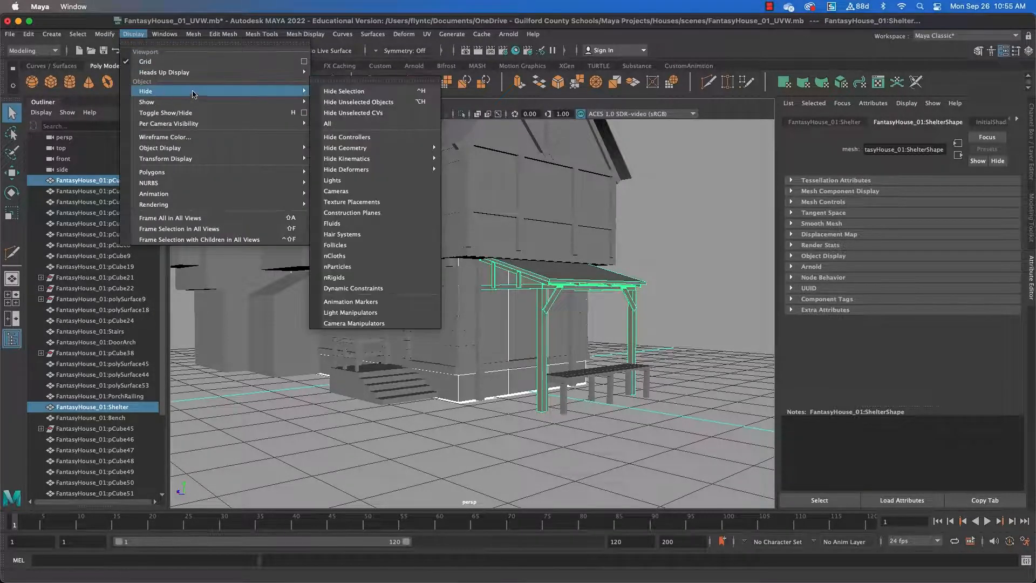
left_click(382, 102)
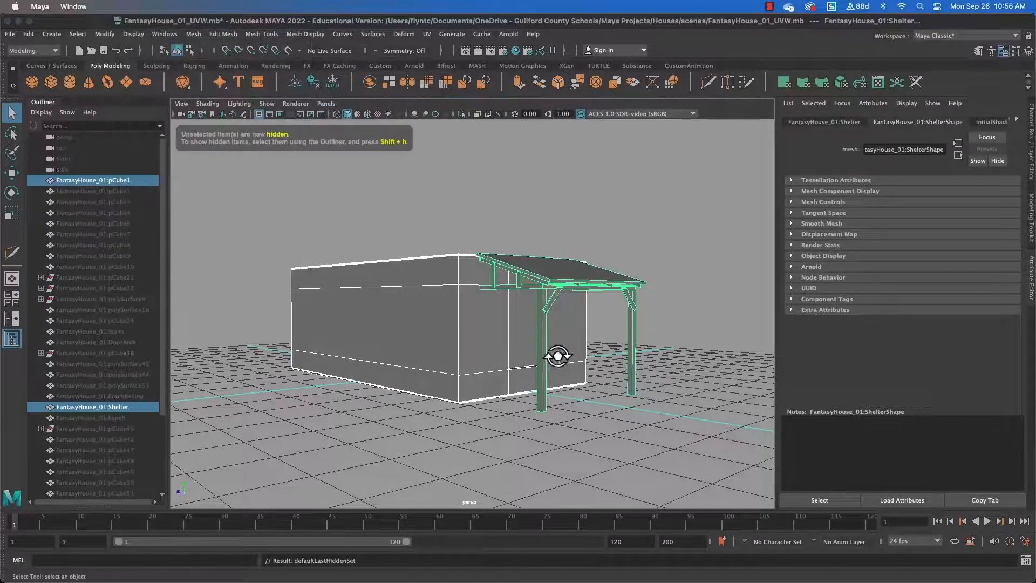
Inspect the open top and bottom of the ground-floor block and the underside of the shelter
left_click_drag(555, 354, 520, 359, "alt")
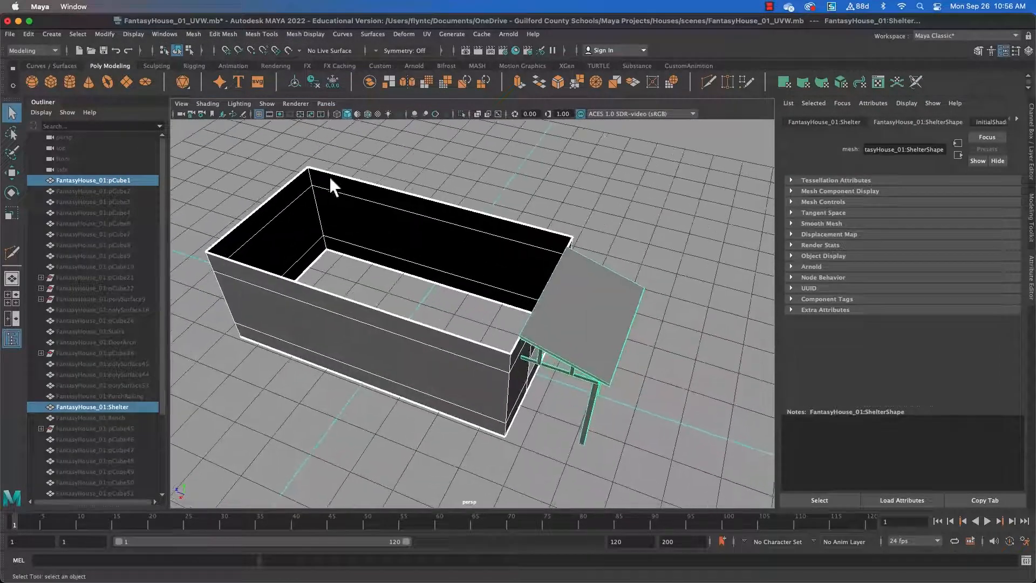
left_click_drag(485, 310, 470, 339, "alt")
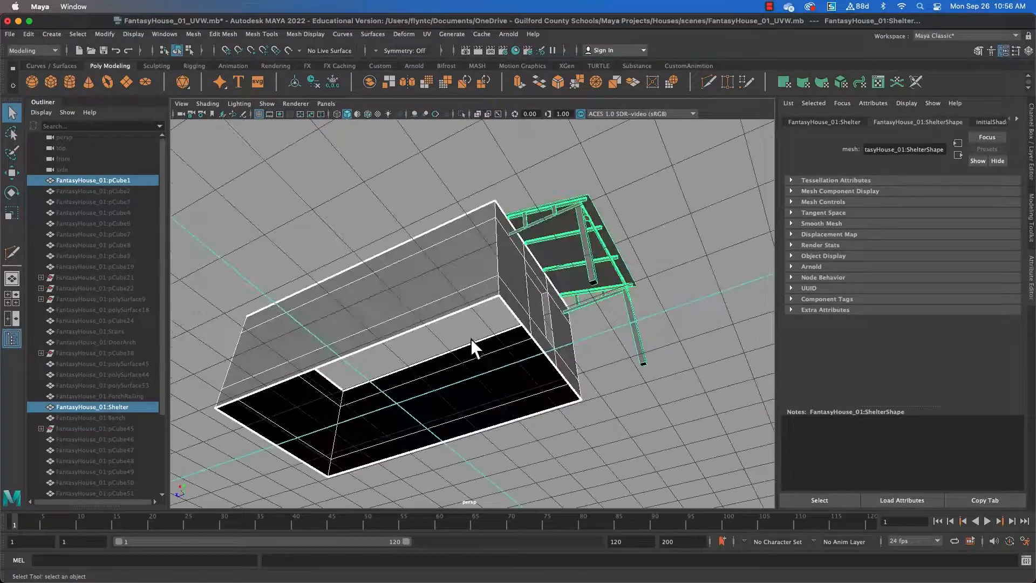
middle_click_drag(610, 295, 410, 309, "alt")
scroll(414, 312, "down", 4)
scroll(413, 312, "up", 9)
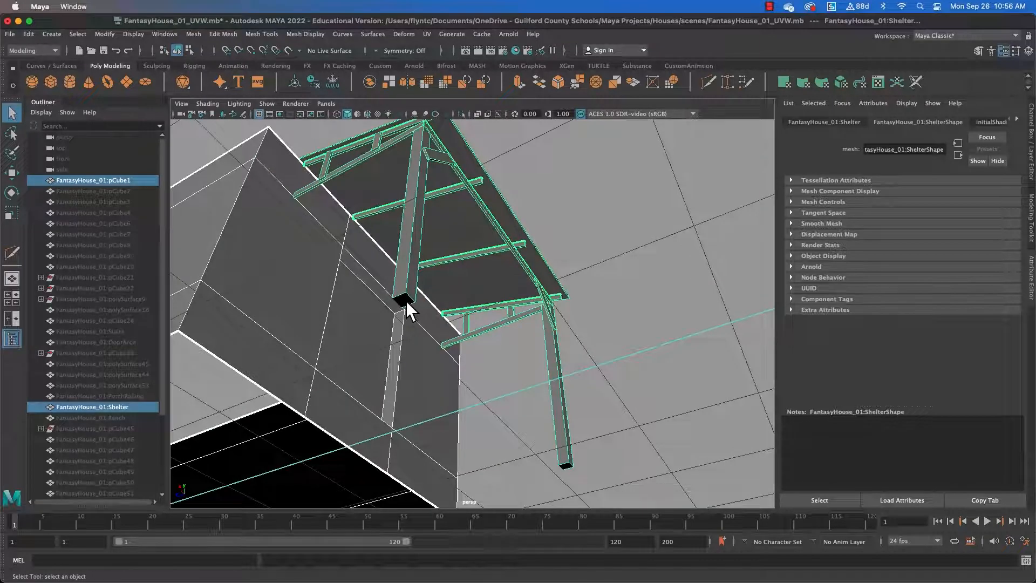
left_click_drag(510, 312, 474, 283, "alt")
Raise the shelter's roof slab faces off the frame to examine the beams underneath, and undo the move
left_click(454, 270)
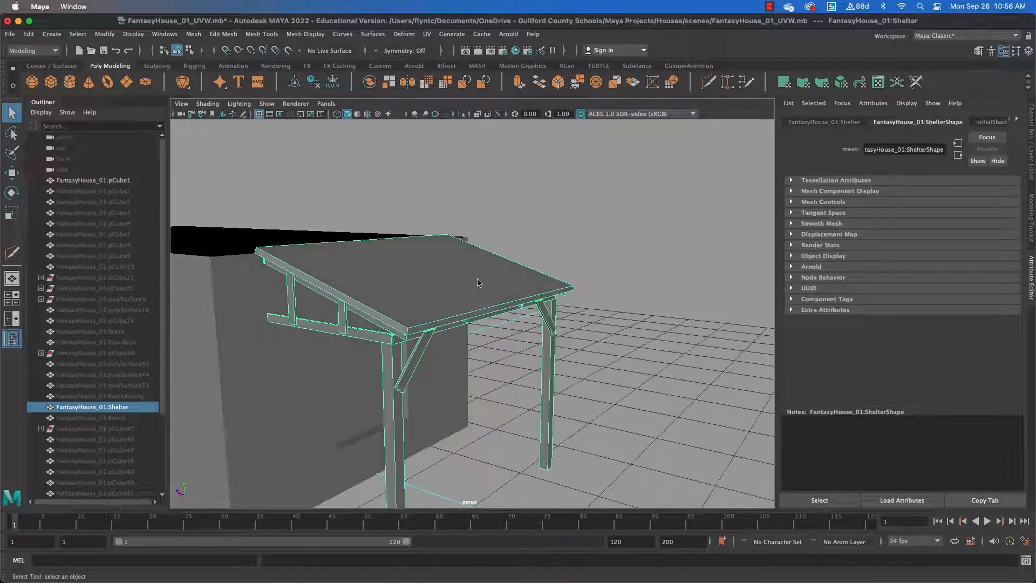
right_click_drag(479, 274, 449, 277, "shift")
scroll(476, 271, "up", 5)
scroll(443, 276, "down", 5)
left_click(410, 265)
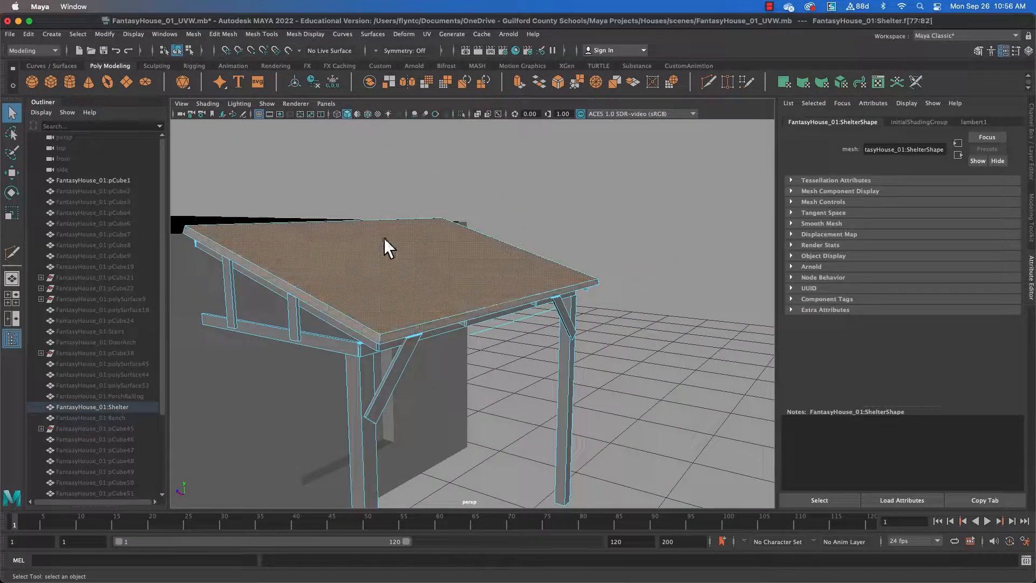
key("w")
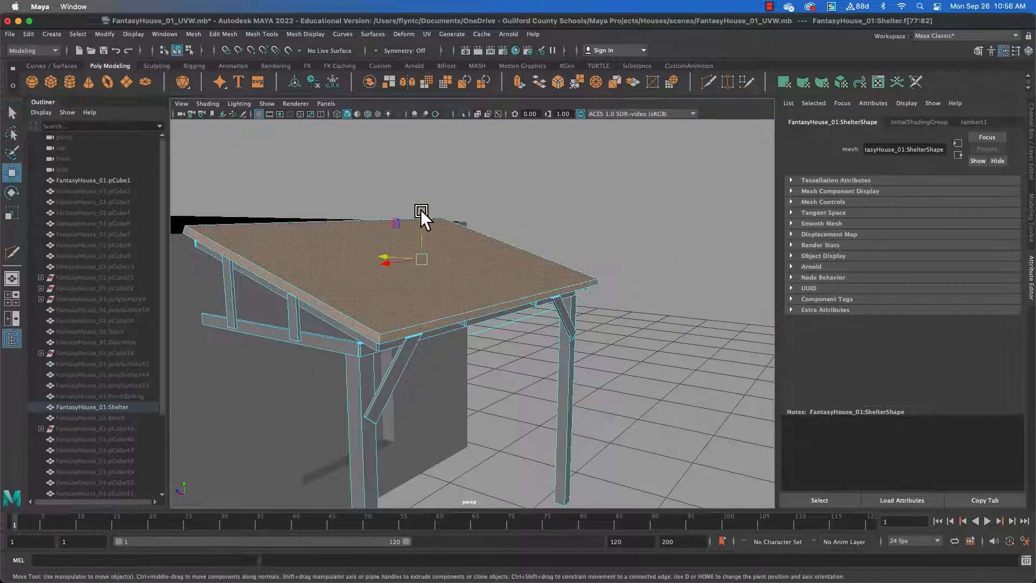
left_click_drag(423, 211, 497, 358)
left_click(497, 358)
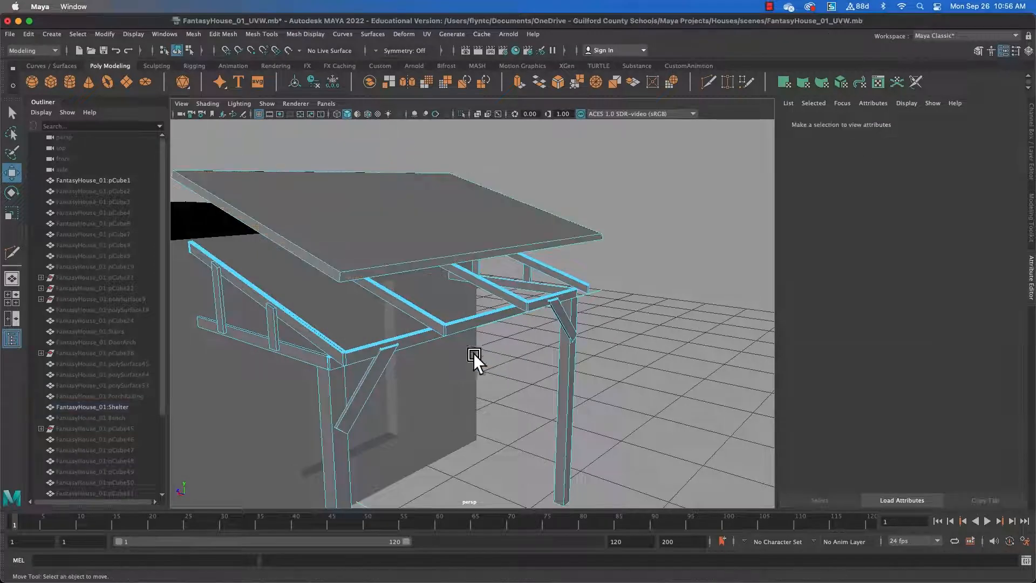
scroll(430, 326, "up", 4)
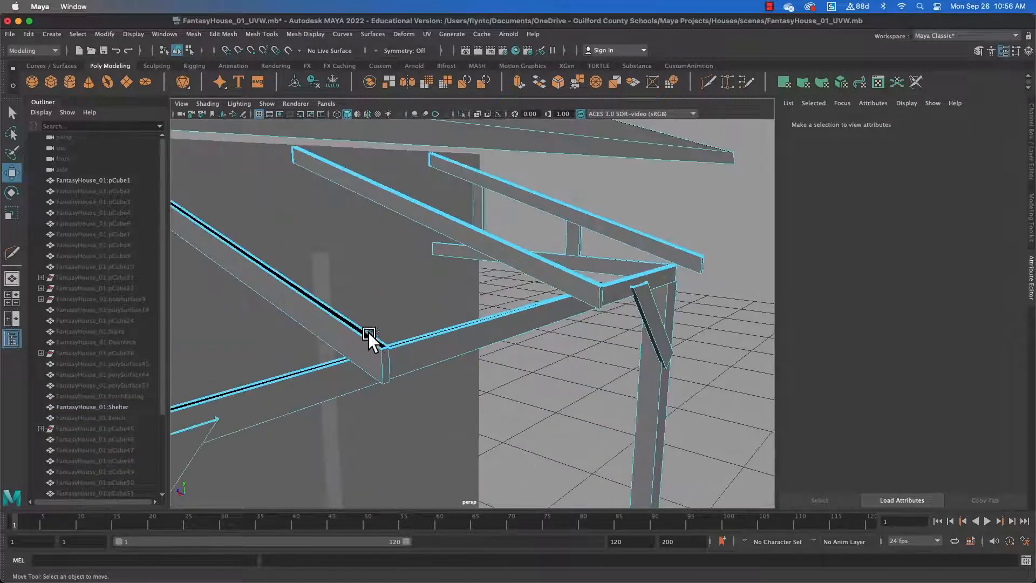
scroll(445, 352, "down", 5)
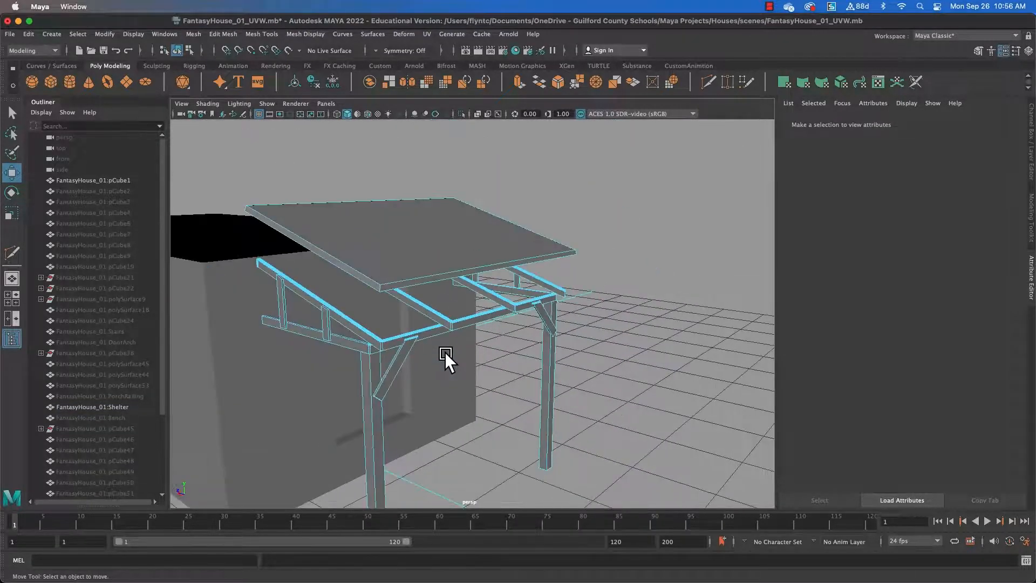
left_click_drag(445, 352, 608, 339, "alt")
key("ctrl+z")
scroll(609, 339, "down", 5)
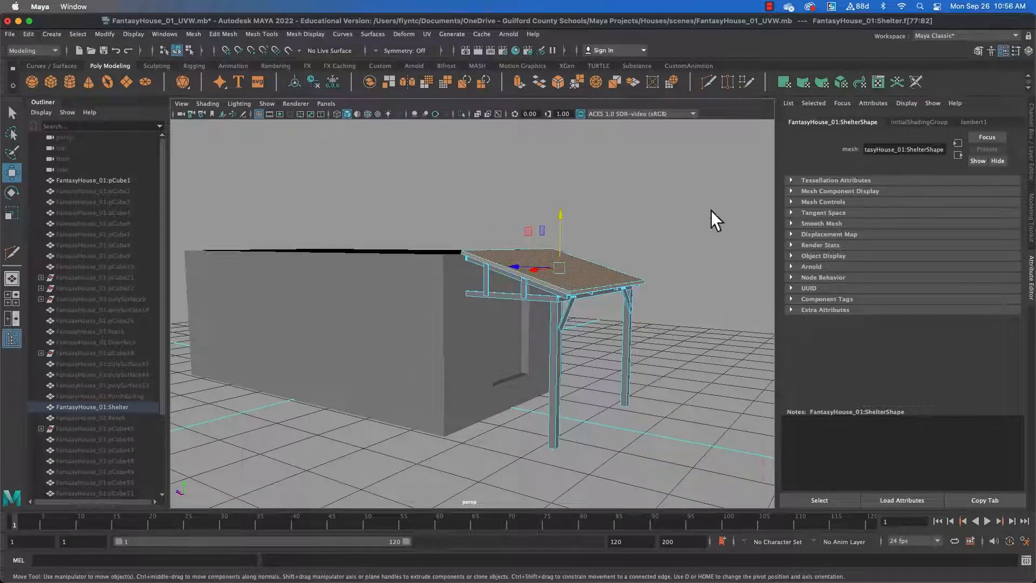
Switch to the UV Editing workspace and frame the view on the shelter
left_click(998, 35)
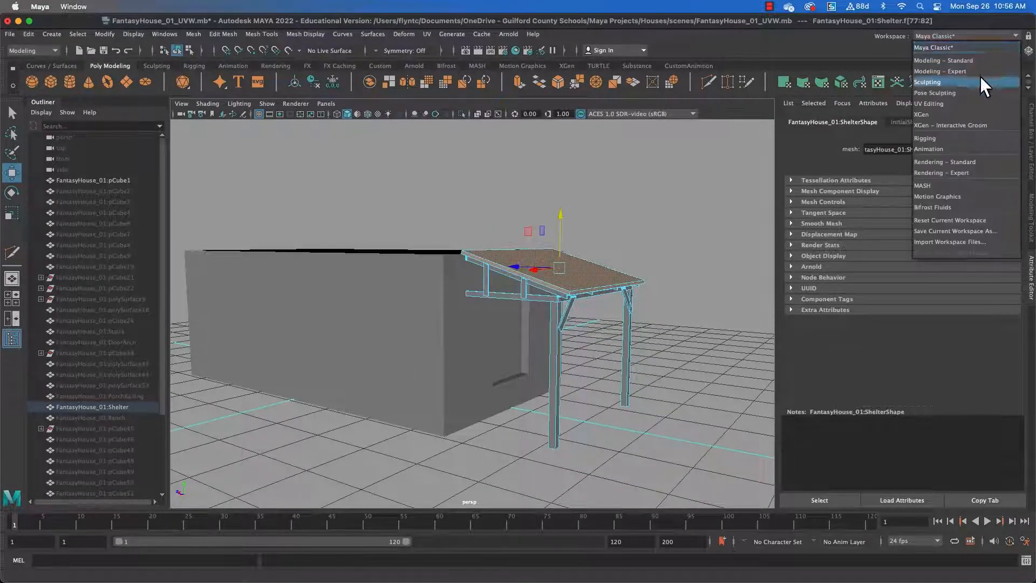
left_click(972, 103)
key("f")
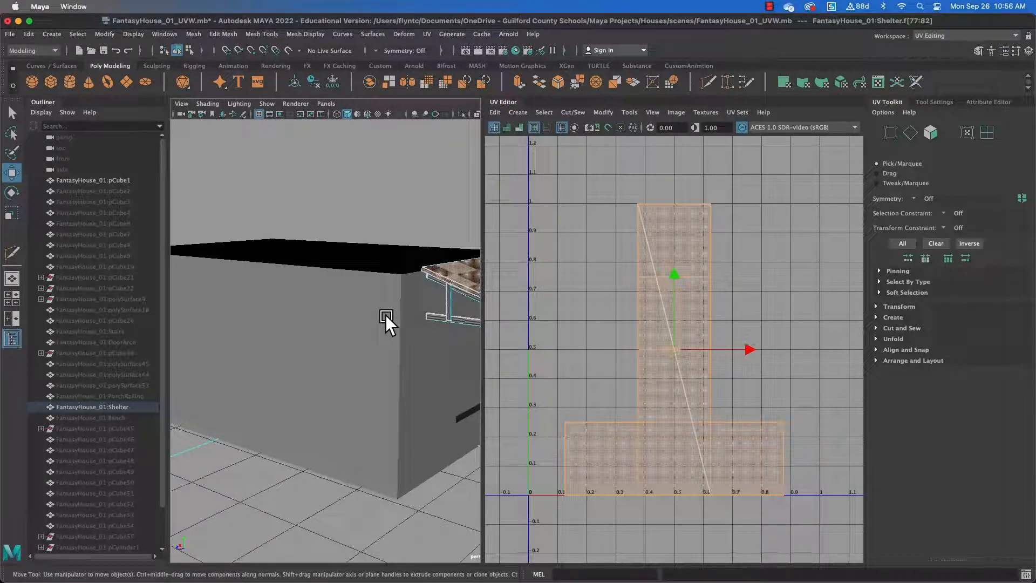
Return the shelter to object mode and select the ground-floor block to display its UVs
right_click(387, 274)
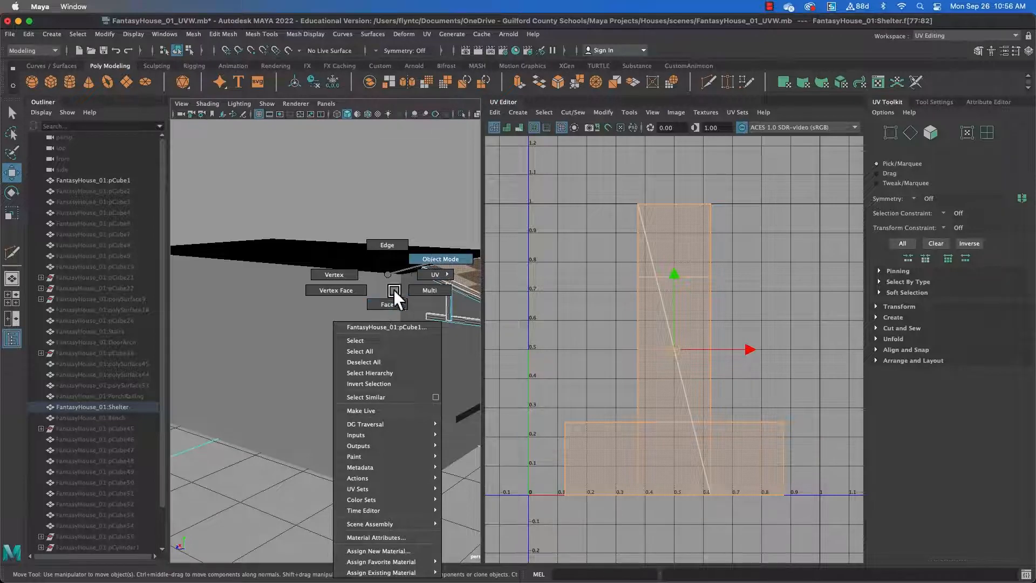
right_click_drag(387, 275, 441, 259)
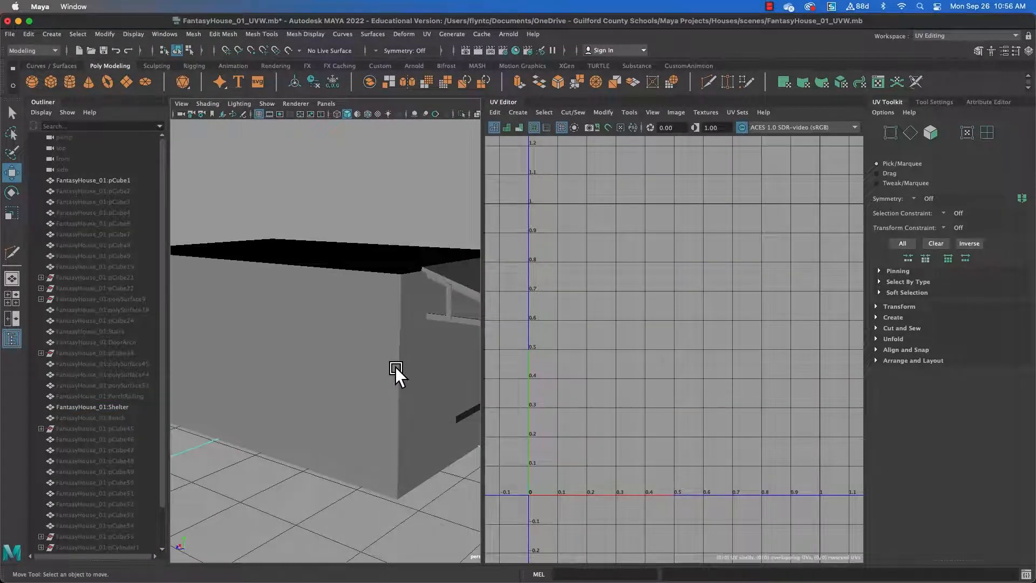
scroll(370, 349, "down", 5)
left_click_drag(370, 350, 328, 364, "alt")
right_click_drag(328, 364, 392, 263)
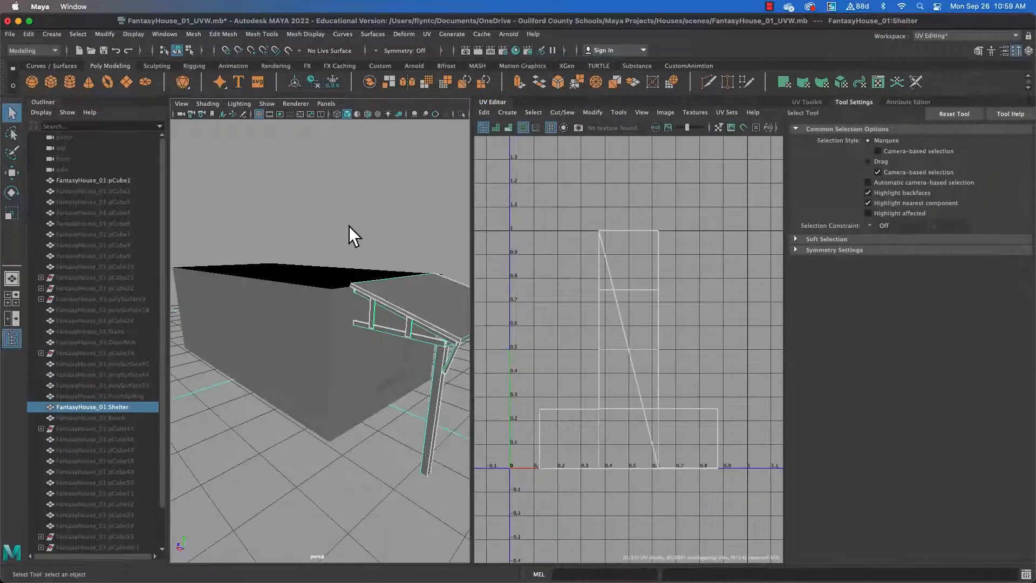
left_click(318, 312)
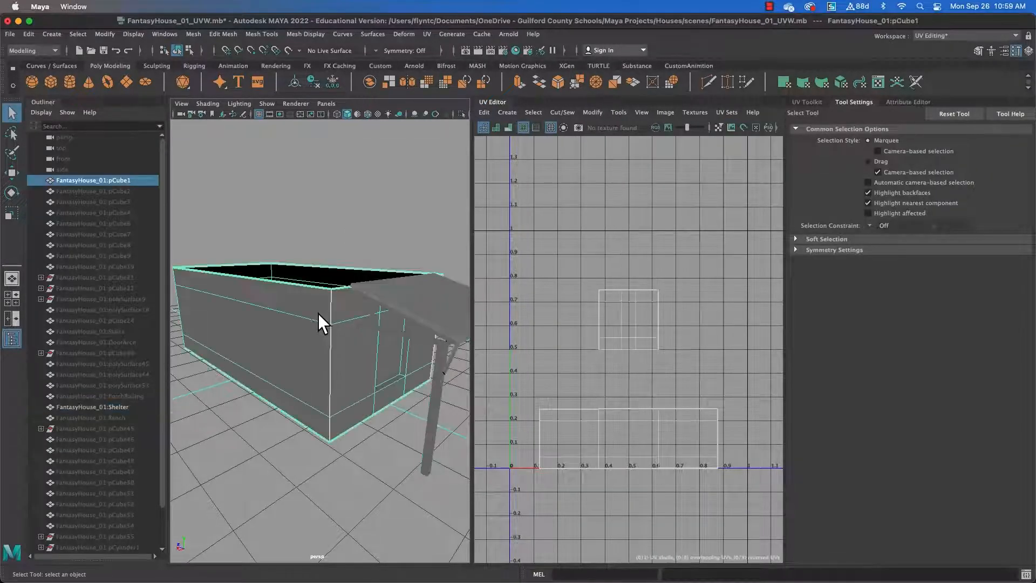
left_click_drag(314, 321, 378, 351, "alt")
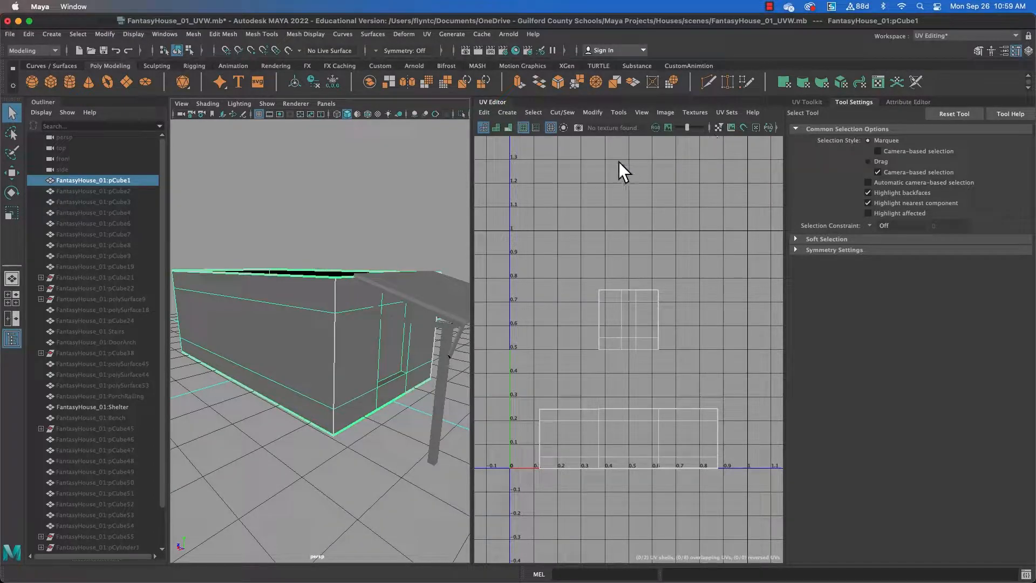
Widen the UV Editor and display the checker pattern on the ground-floor block to check for stretching
left_click_drag(471, 193, 411, 208)
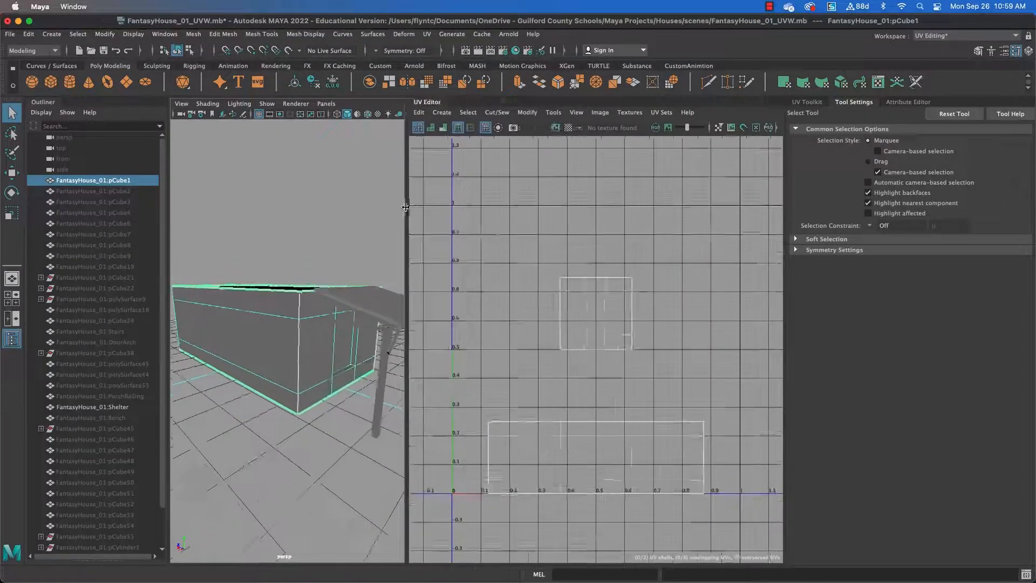
left_click(568, 128)
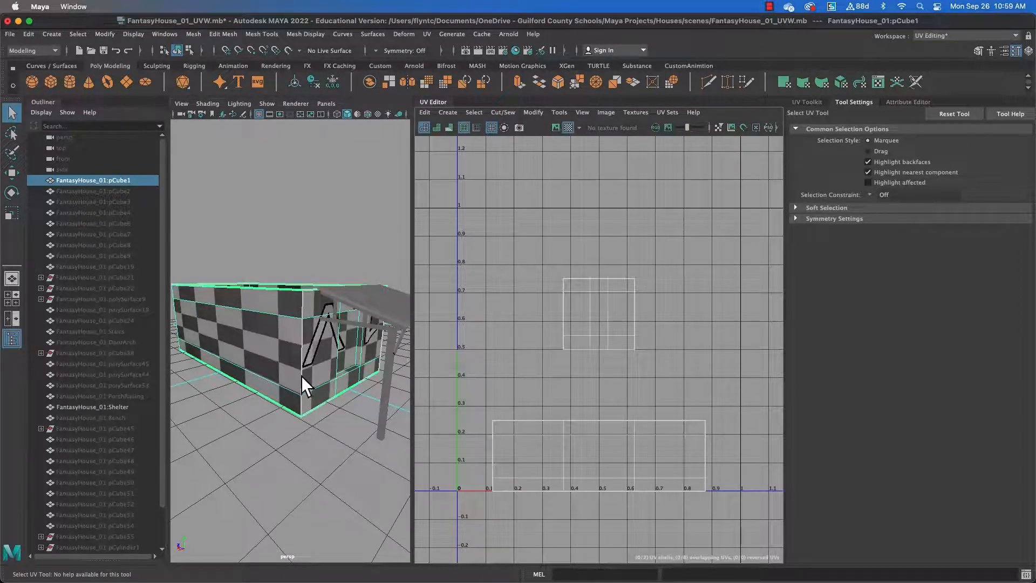
left_click_drag(301, 376, 393, 356, "alt")
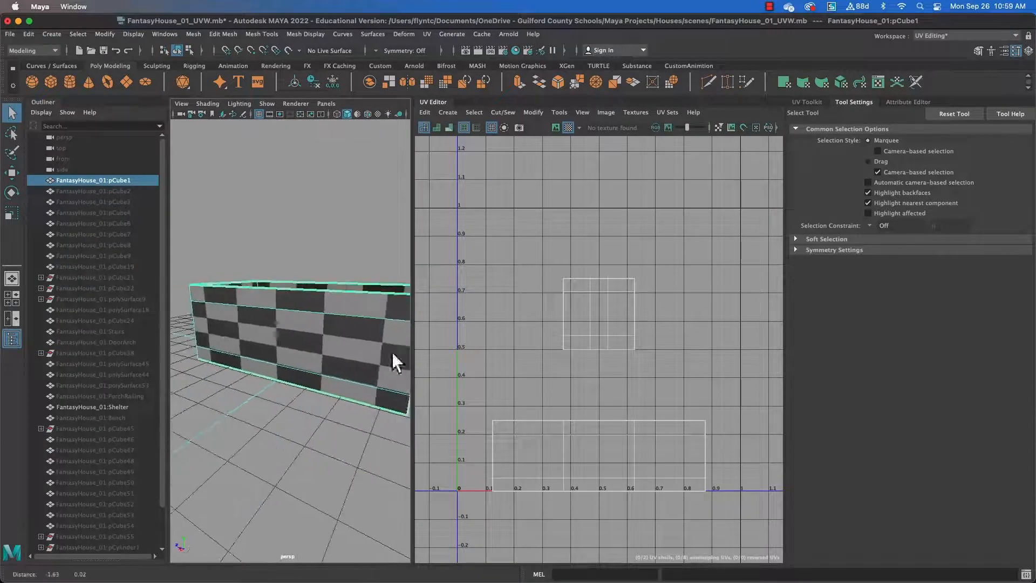
Put the ground-floor block in face selection mode and select the faces of one long side wall
left_click_drag(322, 325, 328, 275, "alt")
right_click_drag(328, 274, 329, 310)
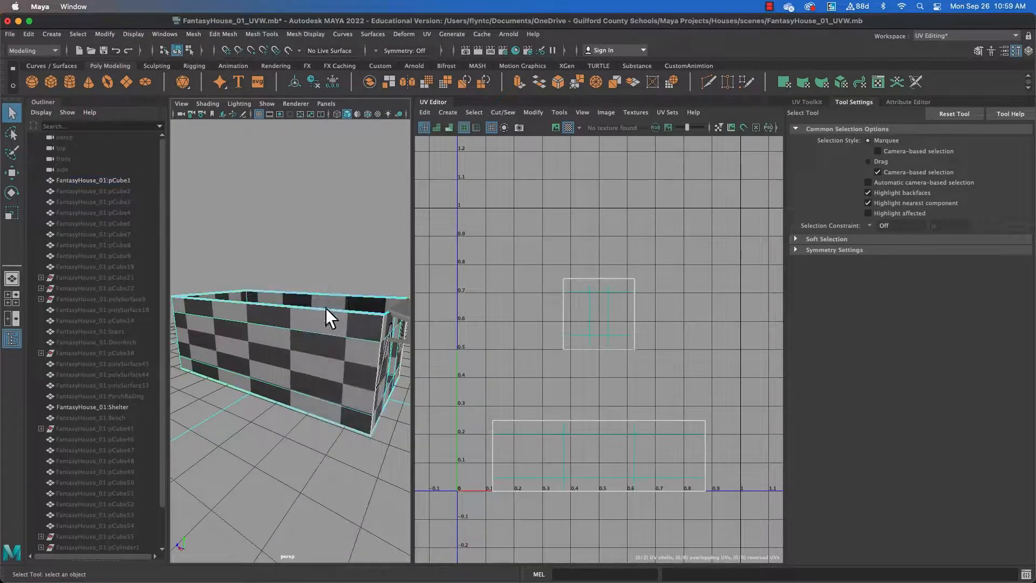
left_click(323, 360)
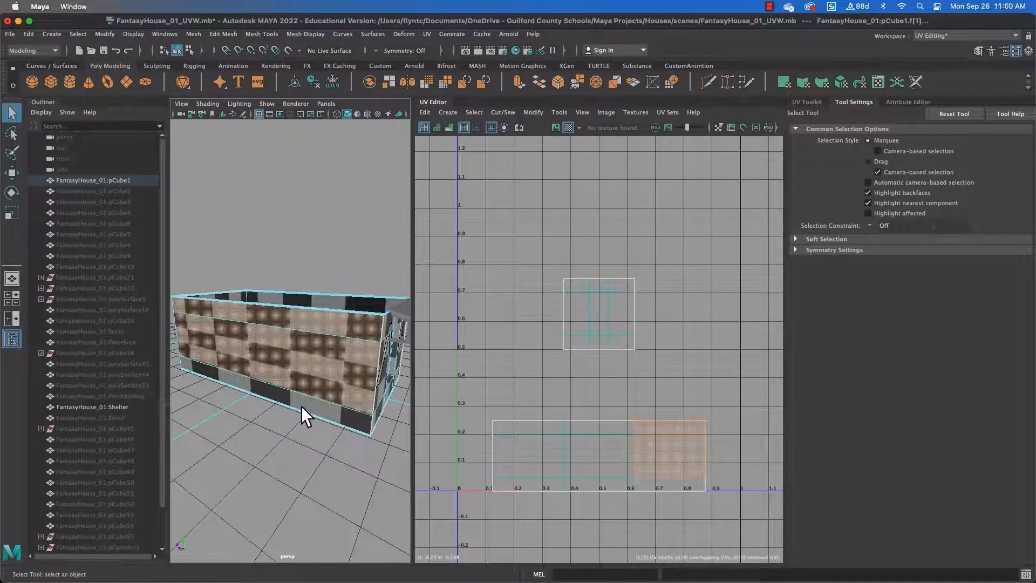
left_click_drag(403, 354, 271, 351, "alt")
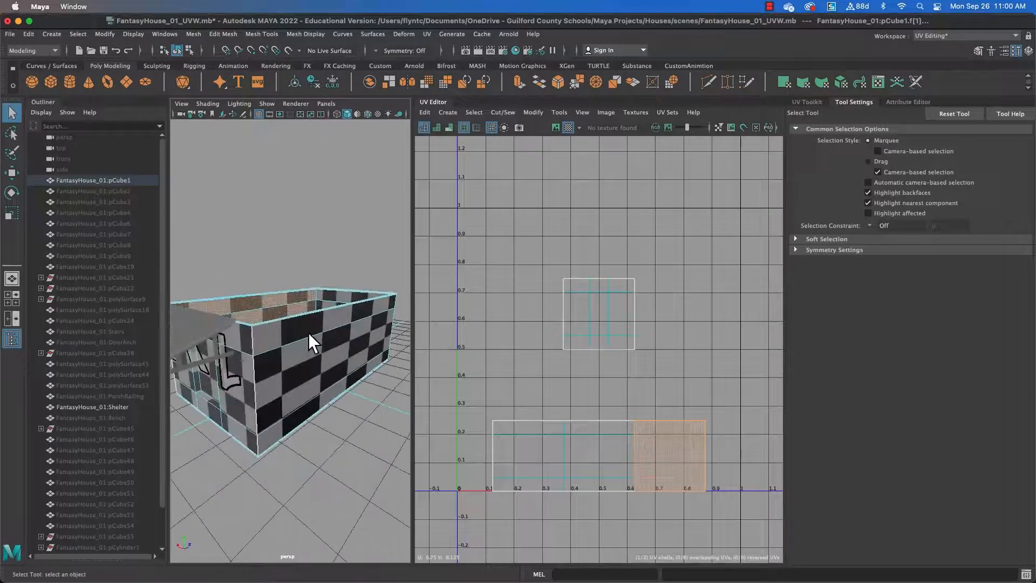
Add the faces of the ground-floor block's opposite long side wall to the selection and check its axis direction with the Move tool
left_click(326, 377, "shift")
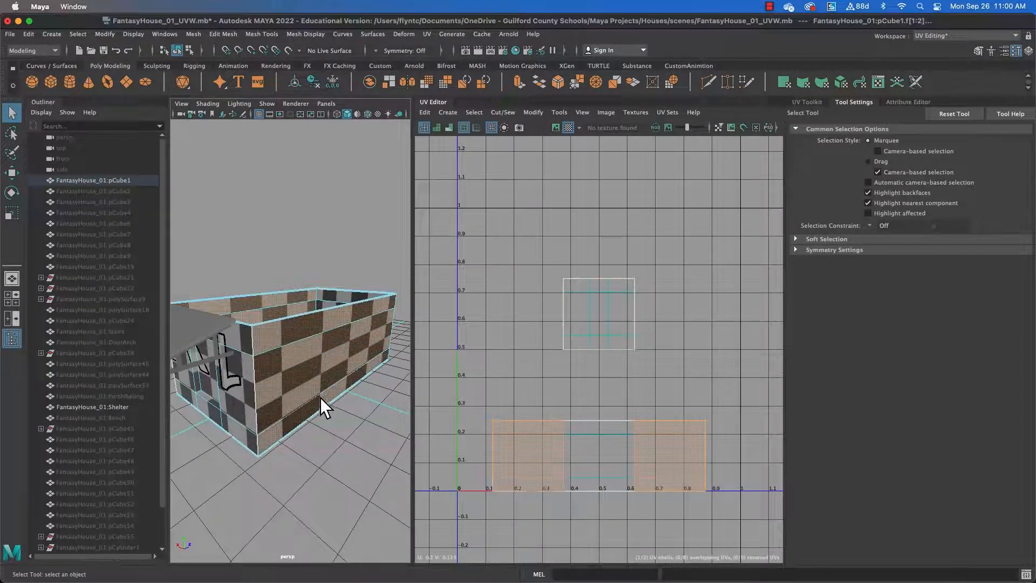
left_click_drag(320, 398, 448, 398, "alt")
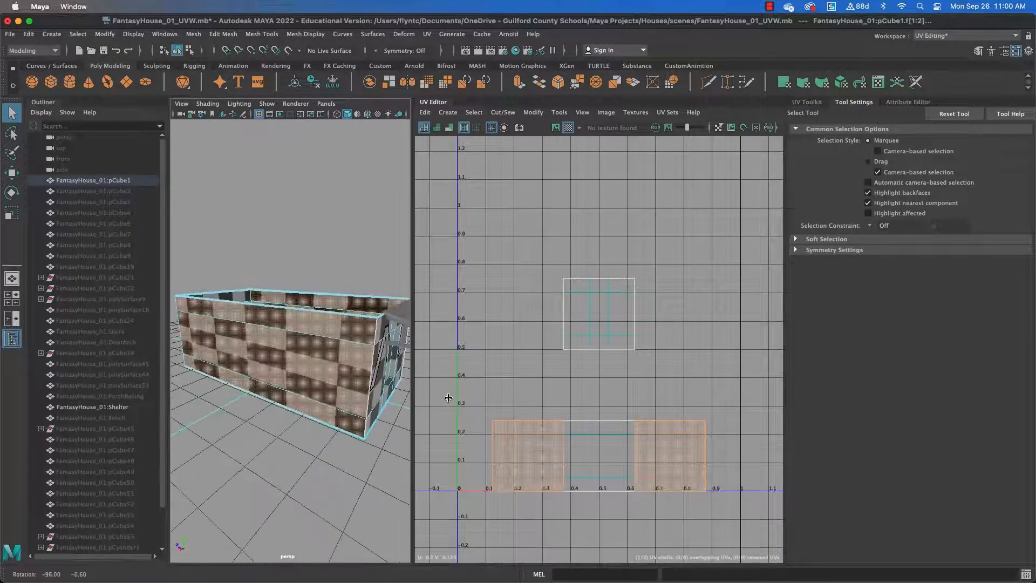
left_click_drag(364, 357, 259, 324, "alt")
left_click(15, 178)
left_click_drag(367, 324, 302, 348, "alt")
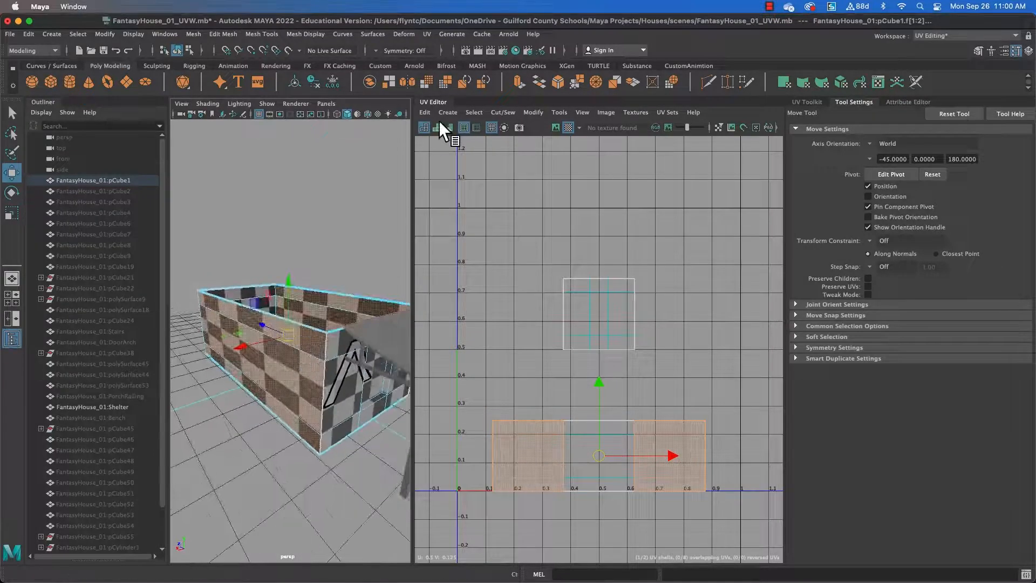
Apply a planar UV projection from the X axis, fitted to the bounding box, to both selected long walls
left_click(428, 34)
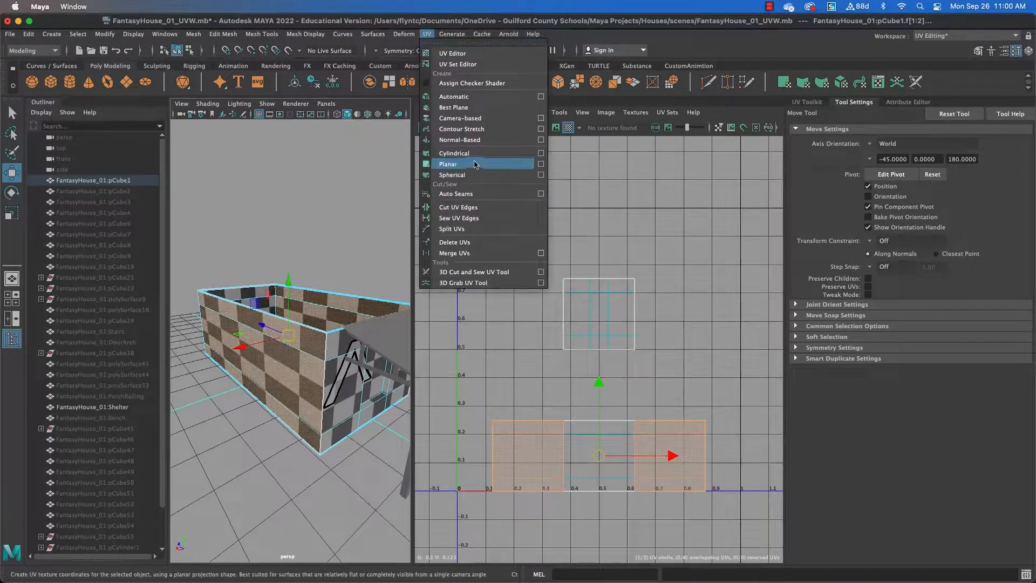
left_click(541, 163)
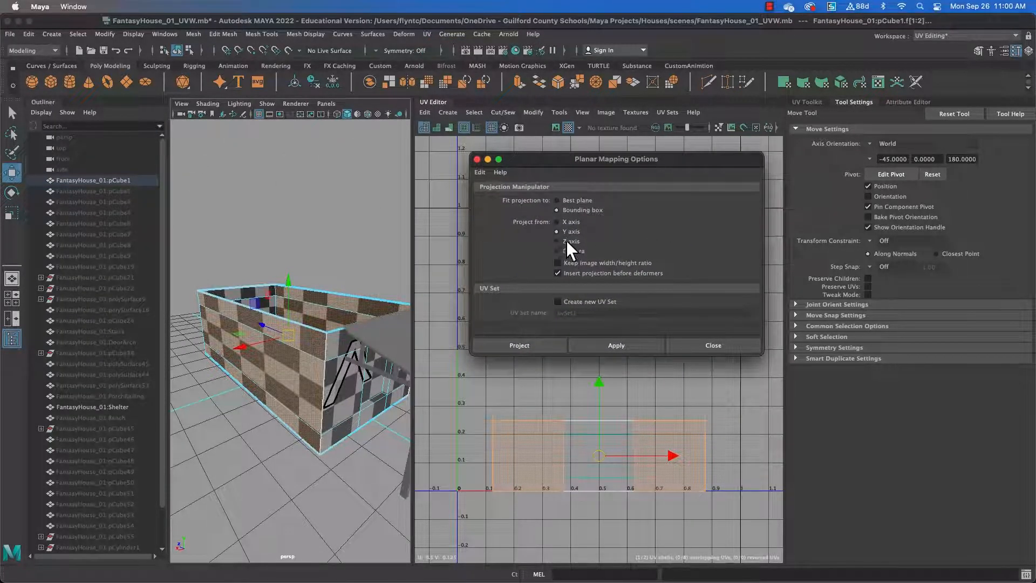
left_click(558, 348)
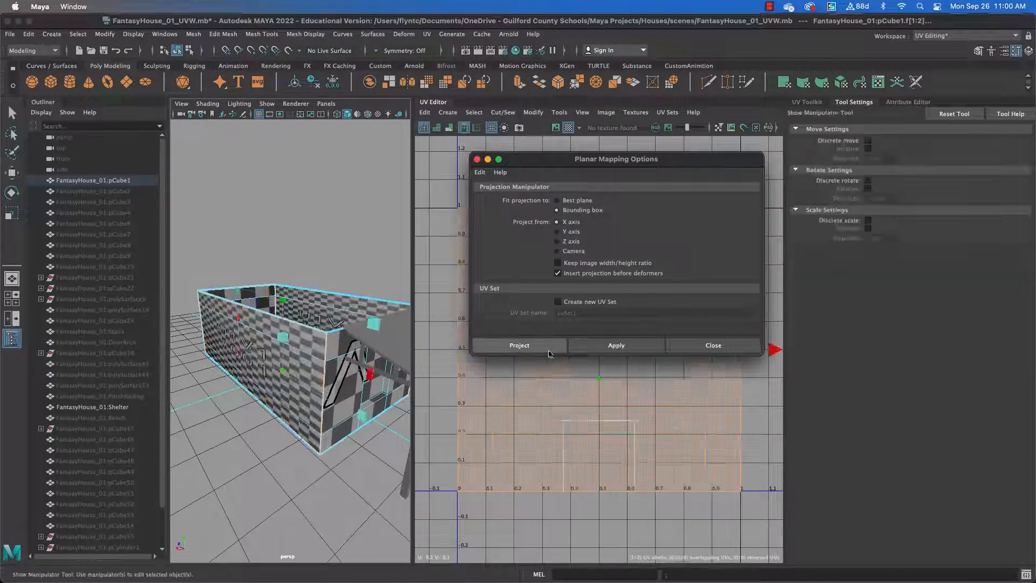
scroll(620, 407, "down", 1)
scroll(319, 388, "up", 5)
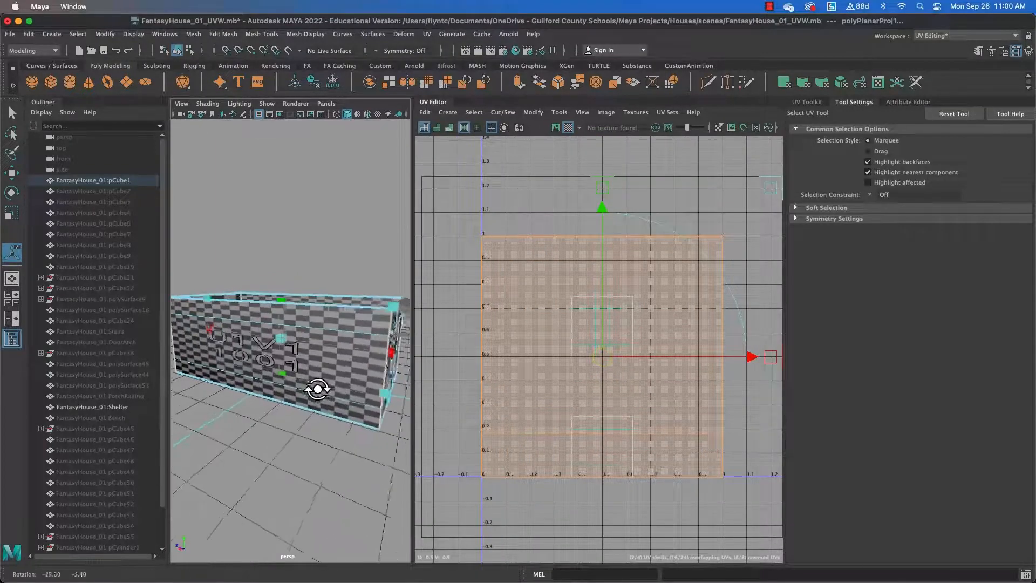
scroll(328, 374, "up", 2)
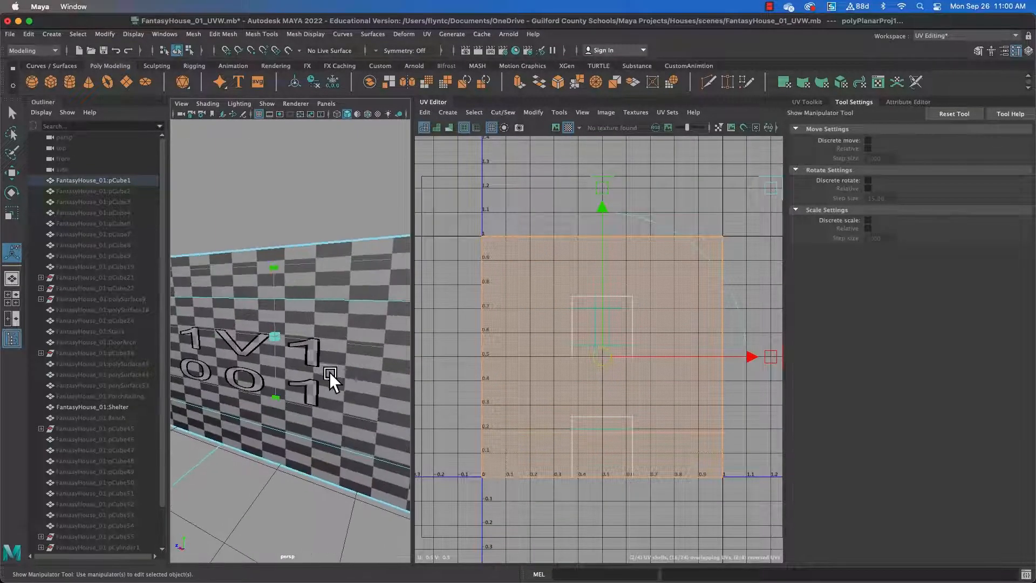
Scale the long walls' UVs down in V until the checks look square, and shrink the shells uniformly
left_click(11, 212)
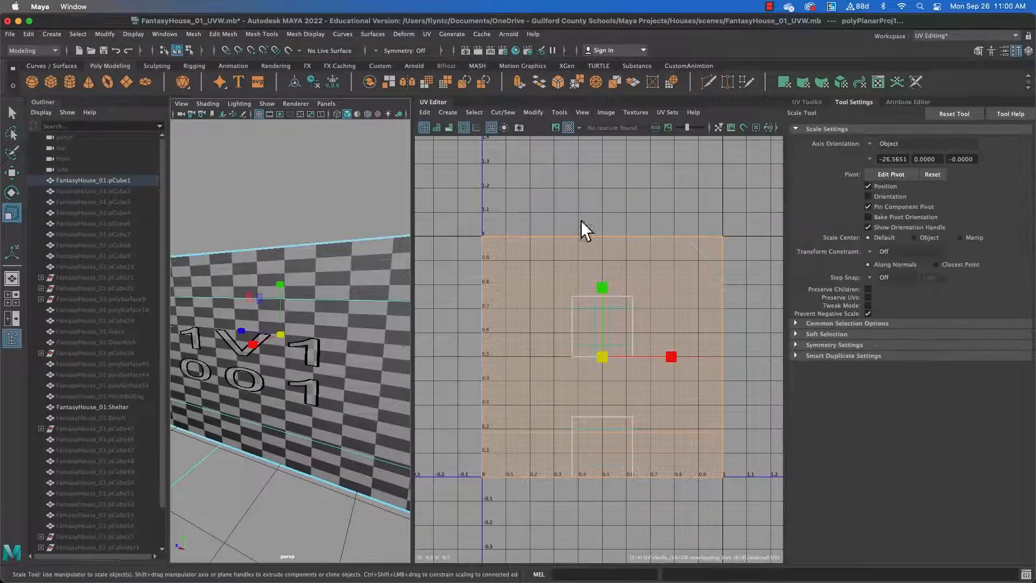
left_click_drag(608, 287, 607, 331)
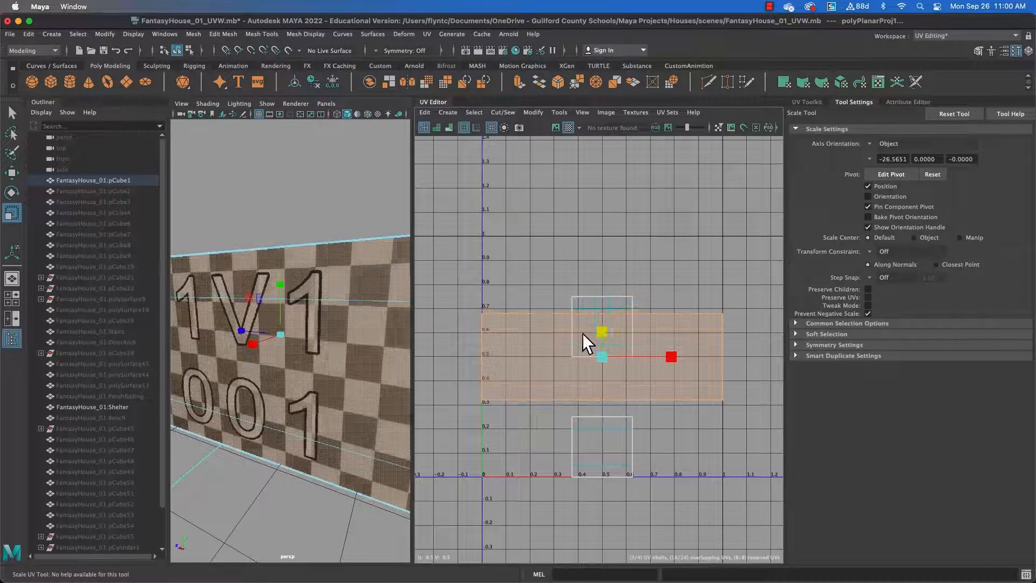
key("f")
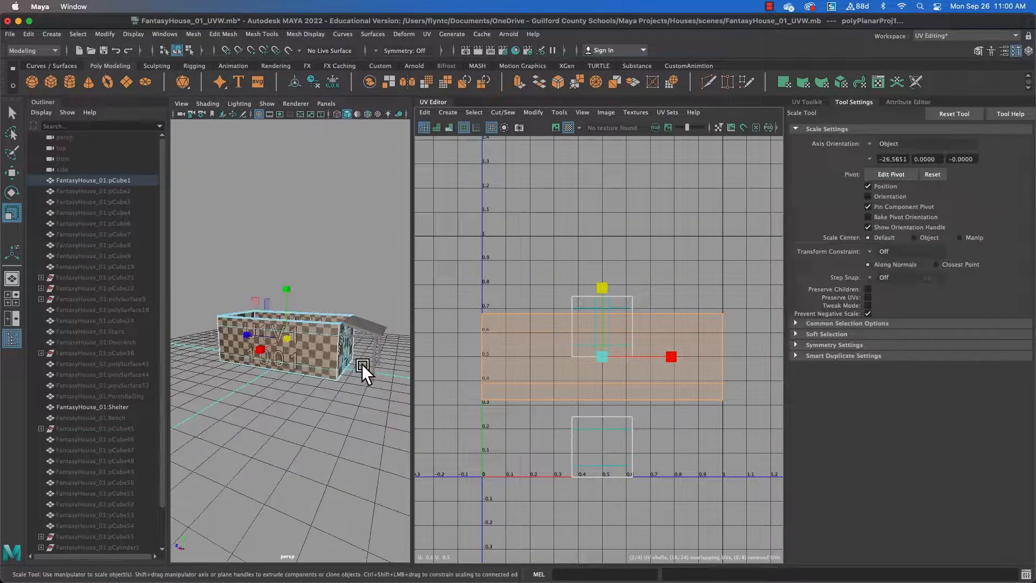
left_click_drag(603, 355, 581, 365)
Move the overlapping long-wall UV shells up above the 0 to 1 tile and inspect the checker on both walls
left_click(12, 173)
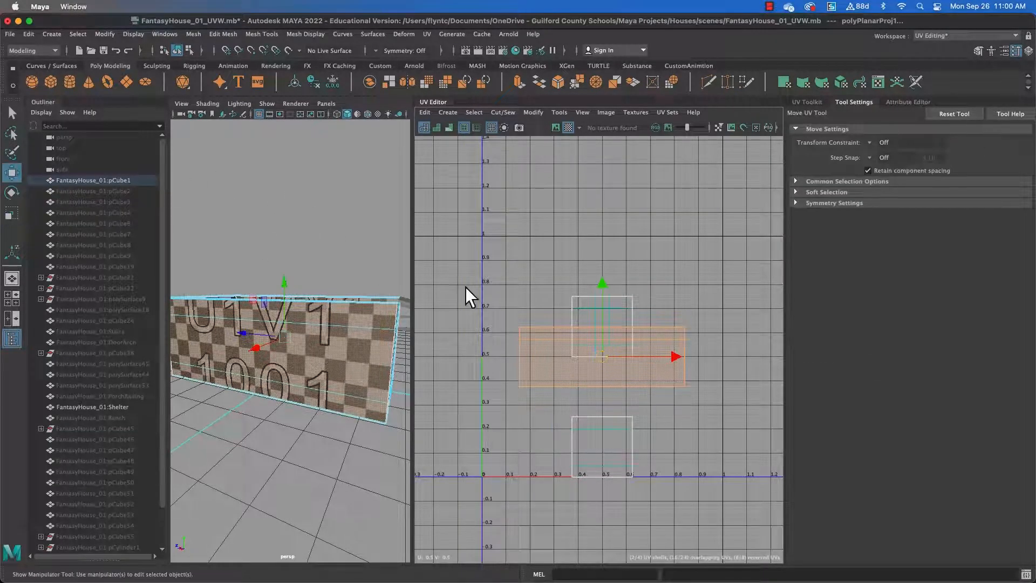
left_click_drag(602, 330, 597, 189)
middle_click_drag(642, 263, 589, 358, "alt")
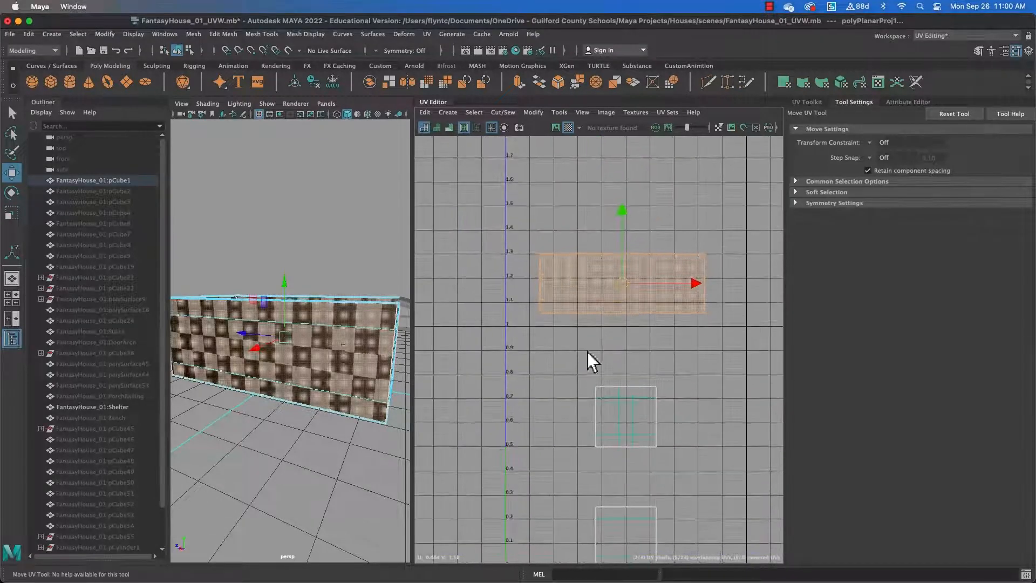
left_click_drag(345, 342, 206, 339, "alt")
left_click_drag(295, 324, 425, 328, "alt")
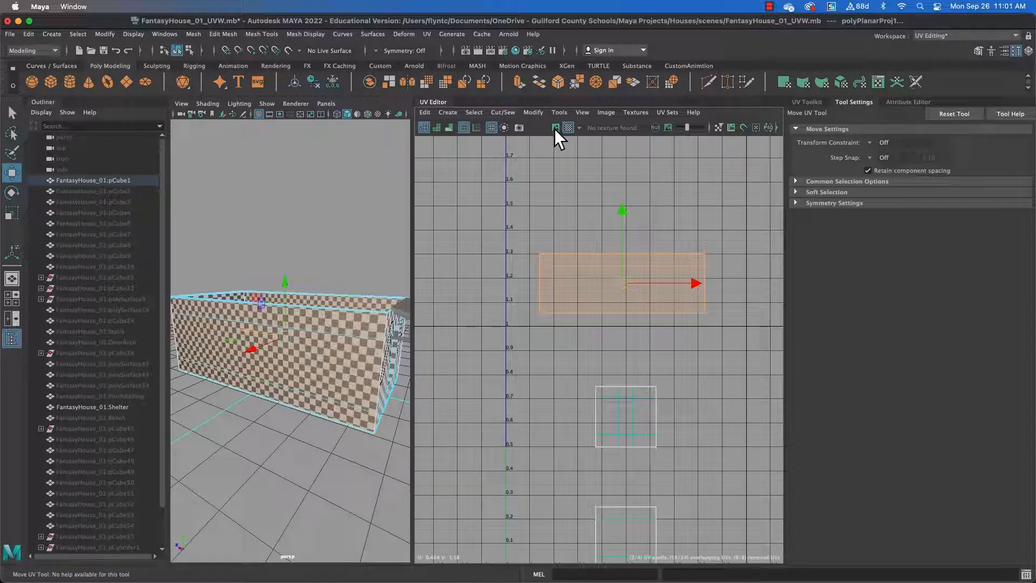
Show the checker image in the UV Editor and move the long-wall shells onto the U1V2 label to compare text direction
left_click(556, 128)
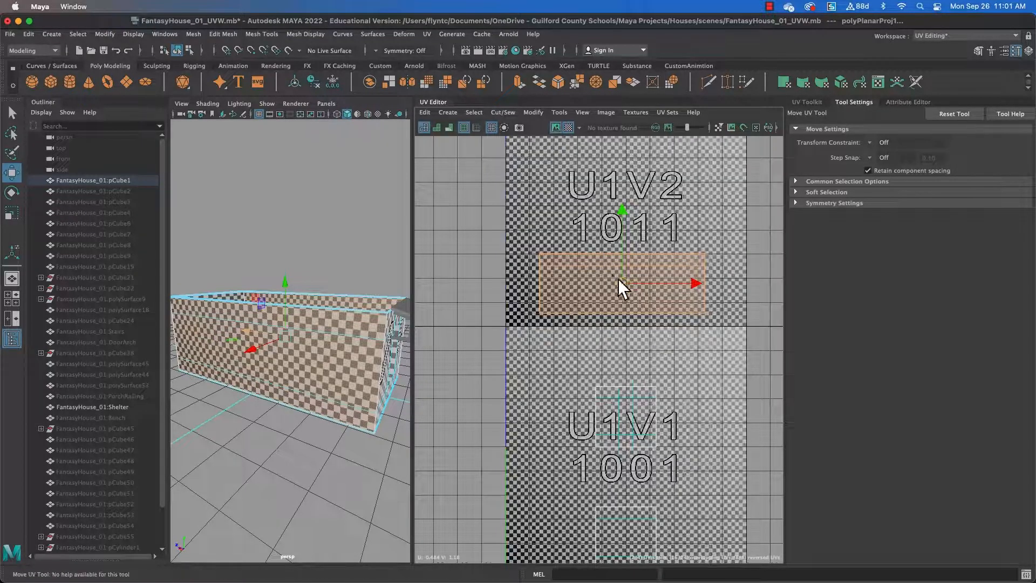
left_click_drag(622, 282, 632, 187)
left_click_drag(303, 377, 345, 357, "alt")
left_click_drag(357, 359, 151, 359, "alt")
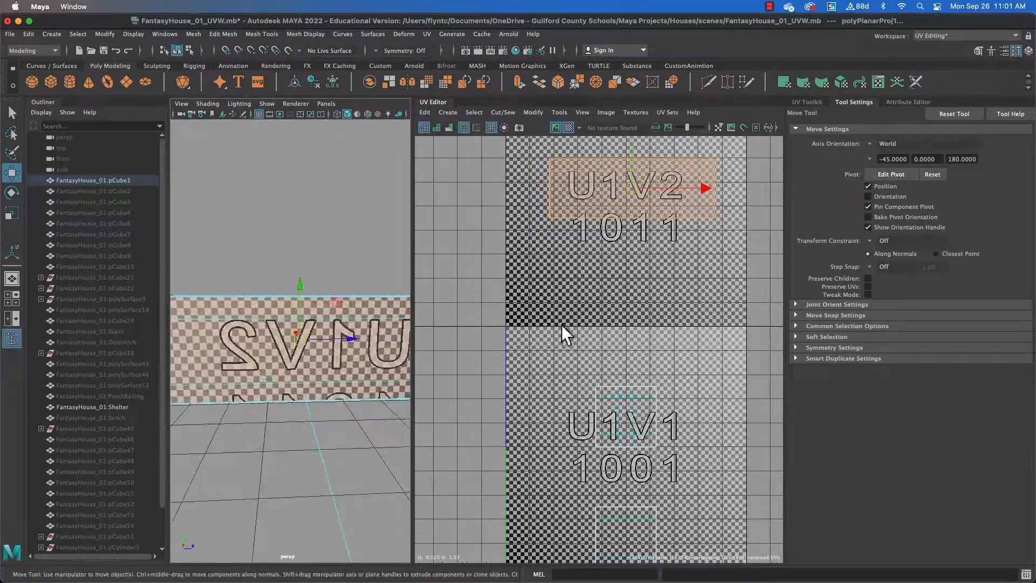
mouse_move(656, 265)
middle_mouse_down("alt")
mouse_move(666, 266)
mouse_move(638, 273)
middle_mouse_up("alt")
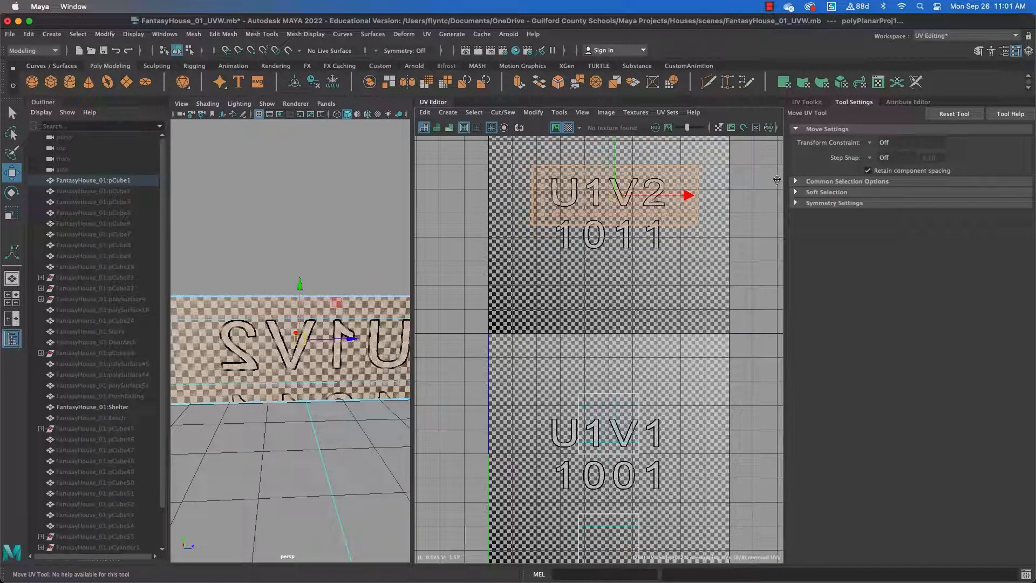
Switch to UV shell selection and move one long-wall shell down below the other so they no longer overlap
left_click(817, 103)
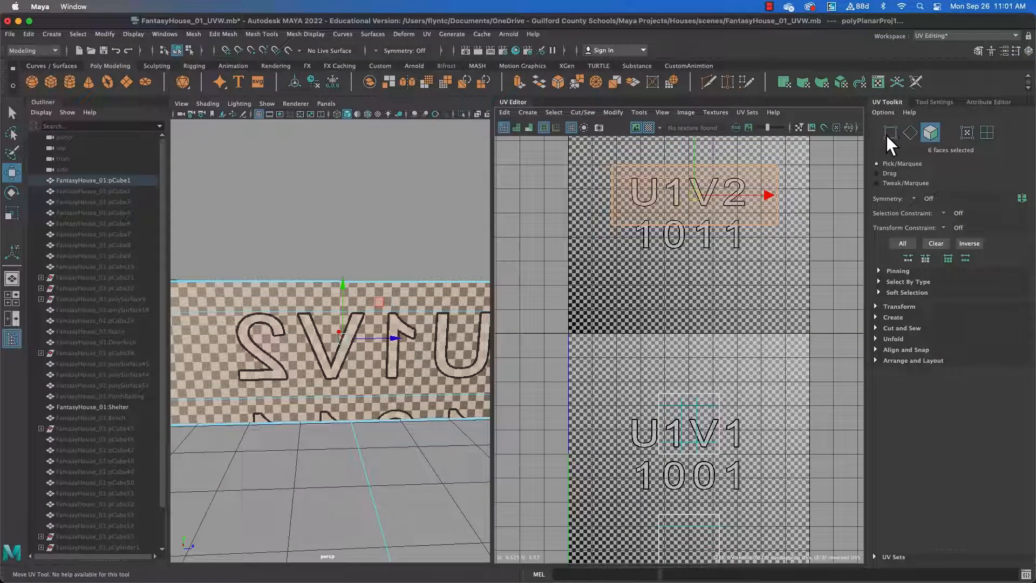
left_click(987, 132)
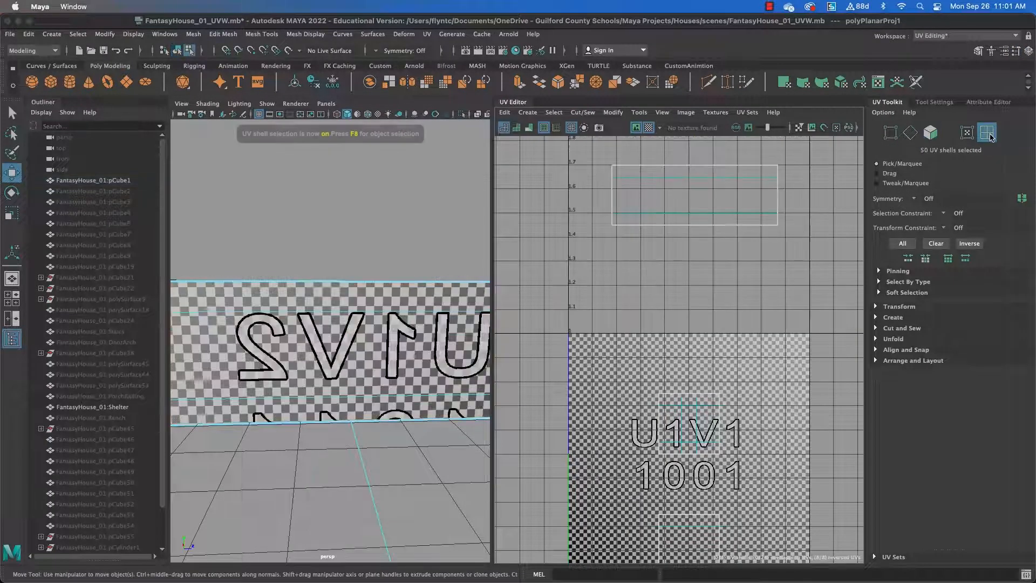
left_click(708, 203)
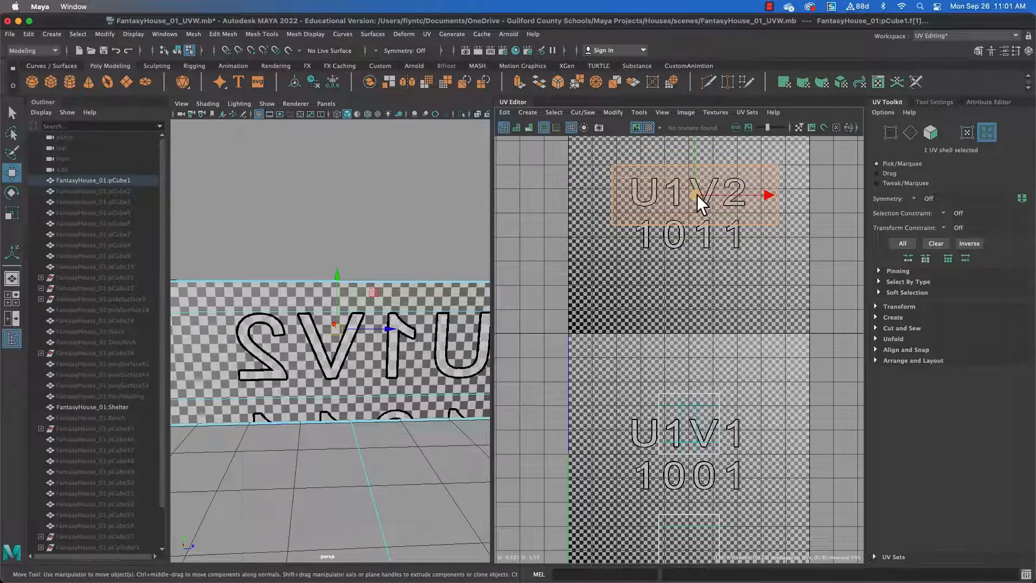
left_click_drag(696, 195, 693, 263)
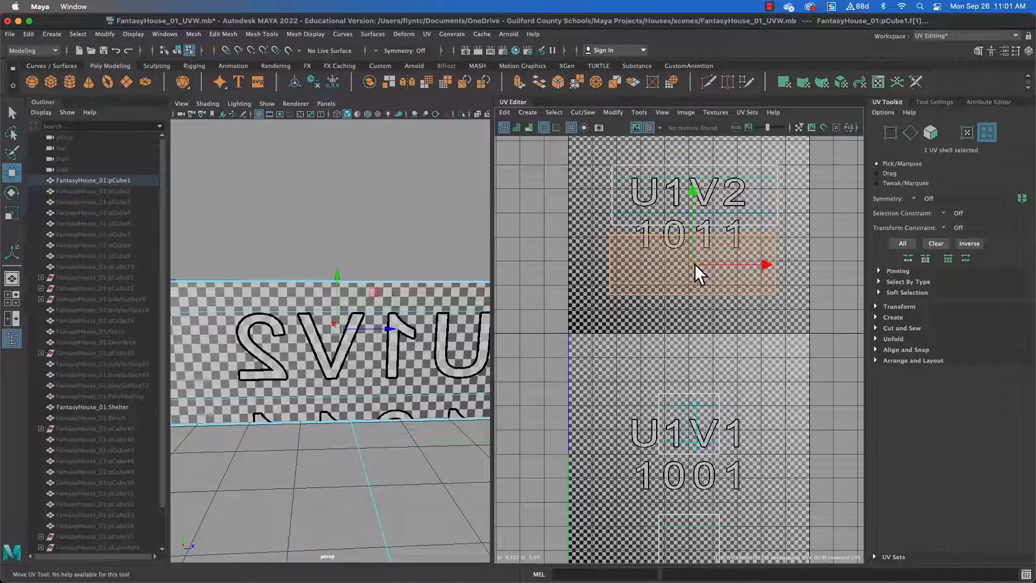
Shade the UV shells to show their orientation and fine-tune the positions of the two long-wall shells
left_click(518, 129)
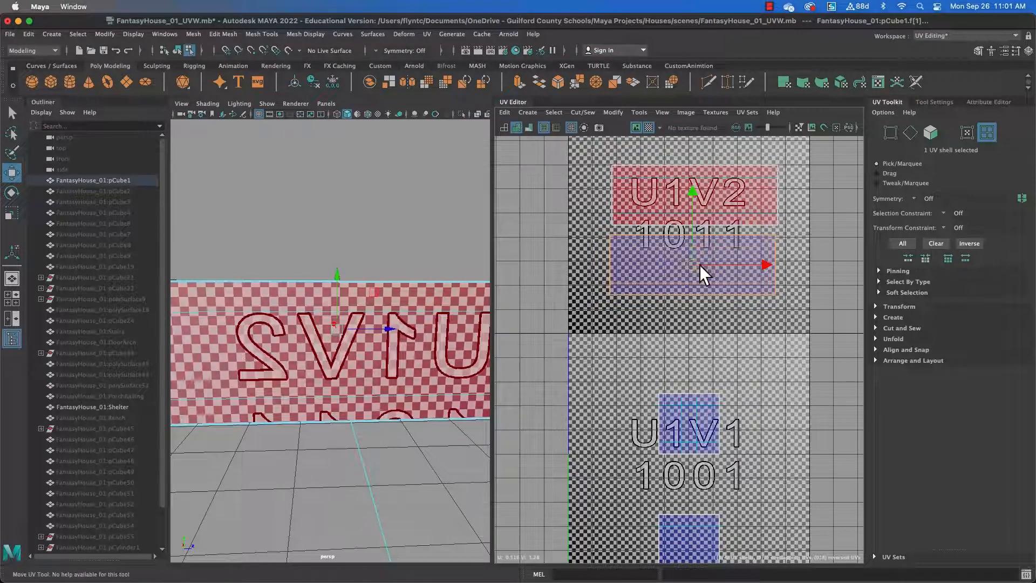
mouse_move(692, 265)
left_mouse_down()
mouse_move(694, 251)
mouse_move(693, 262)
left_mouse_up()
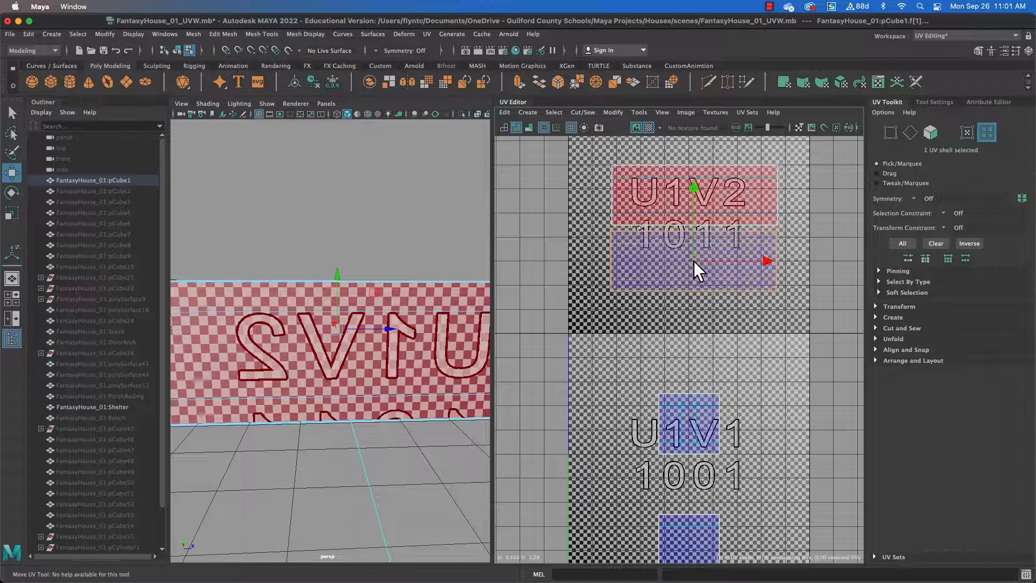
left_click(693, 201)
left_click_drag(694, 198, 691, 194)
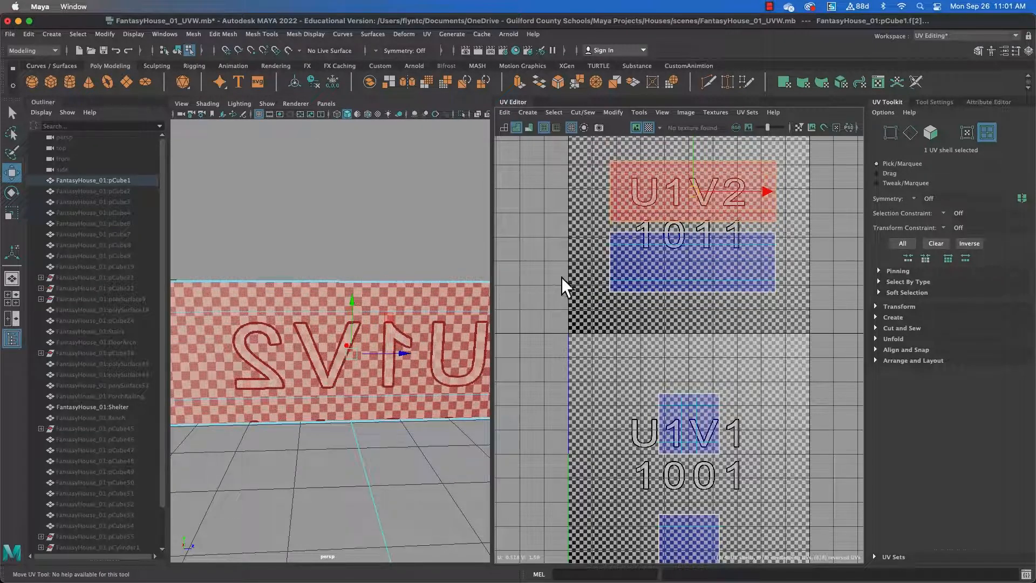
Flip the reversed long-wall UV shell in U so that the checker text reads correctly on the wall
left_click_drag(462, 332, 385, 332, "alt")
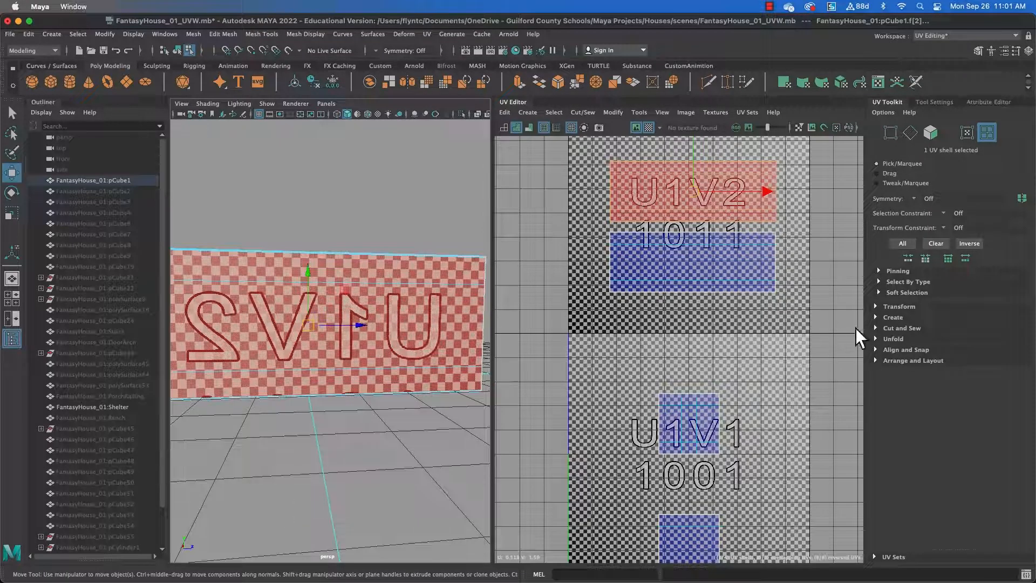
left_click(876, 306)
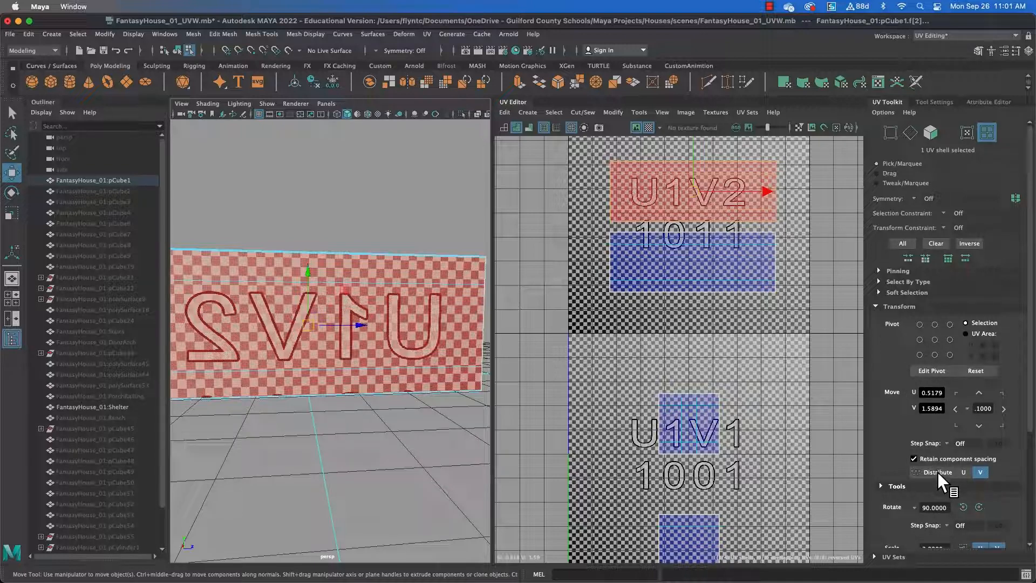
scroll(934, 469, "down", 3)
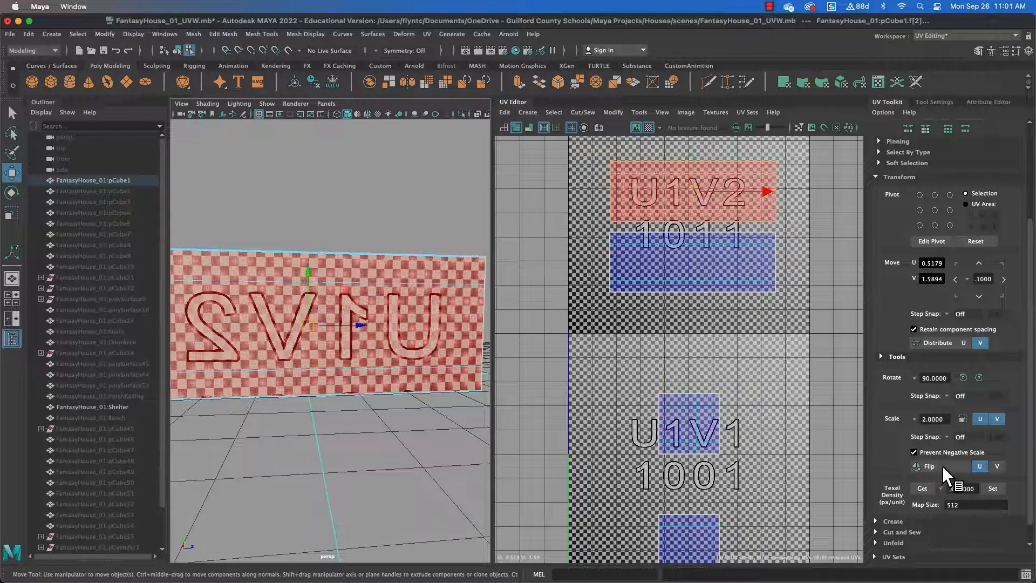
left_click(942, 466)
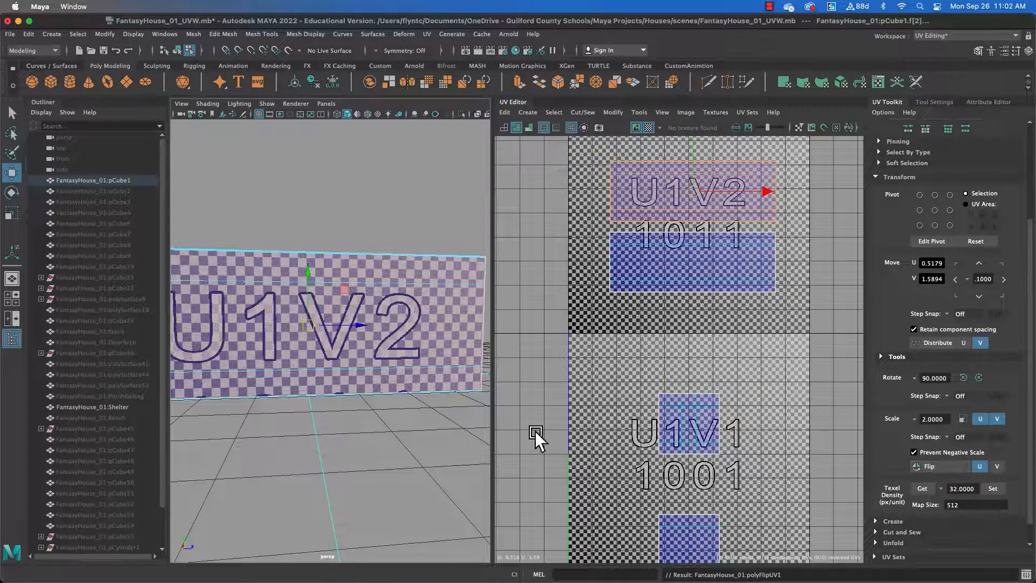
middle_click_drag(384, 394, 462, 404, "alt")
left_click_drag(385, 366, 393, 368, "alt")
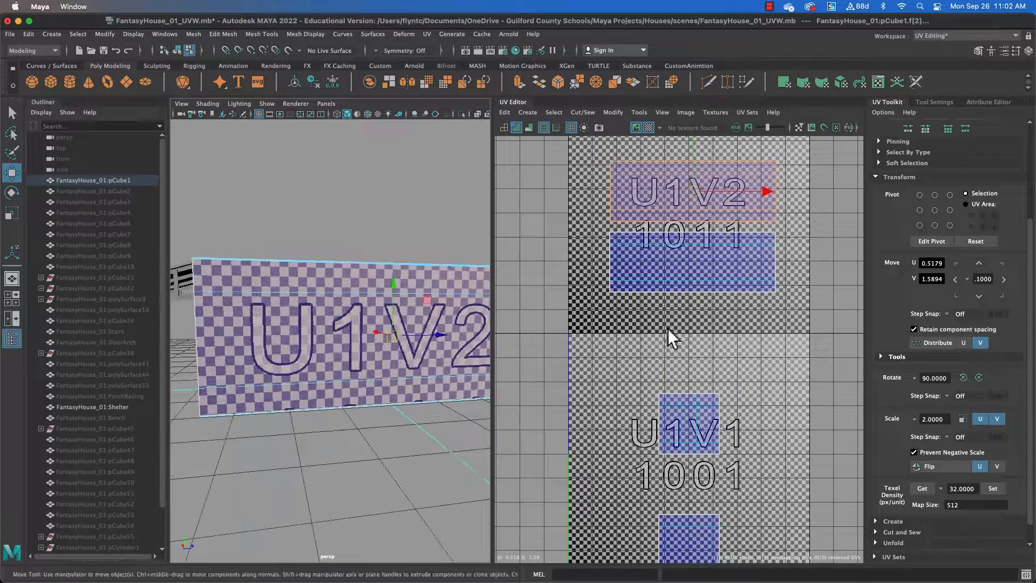
Select the front wall's UV shell behind the shelter and put the shelter in face selection mode
left_click_drag(439, 307, 365, 357, "alt")
left_click(371, 339)
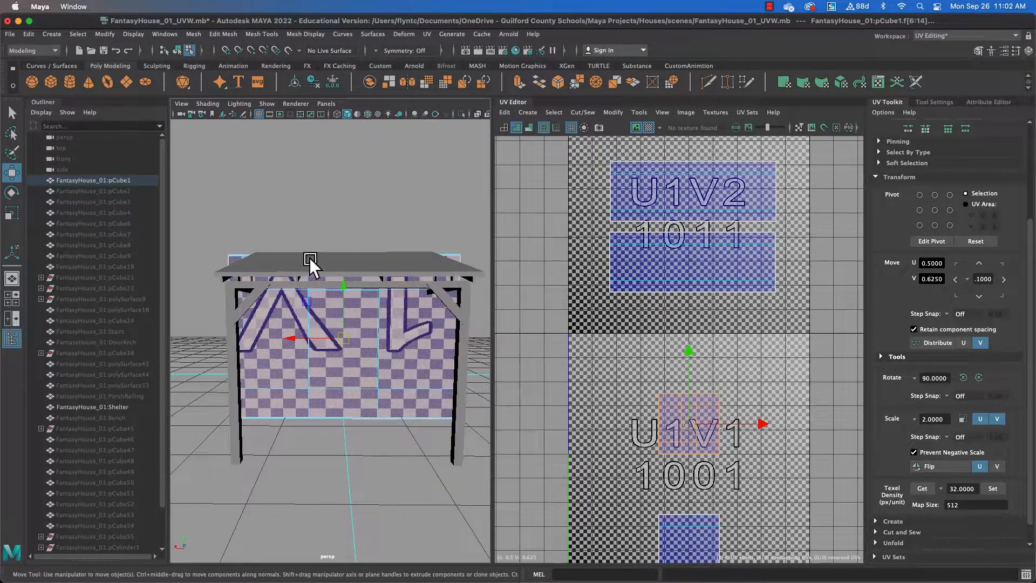
right_click(262, 253)
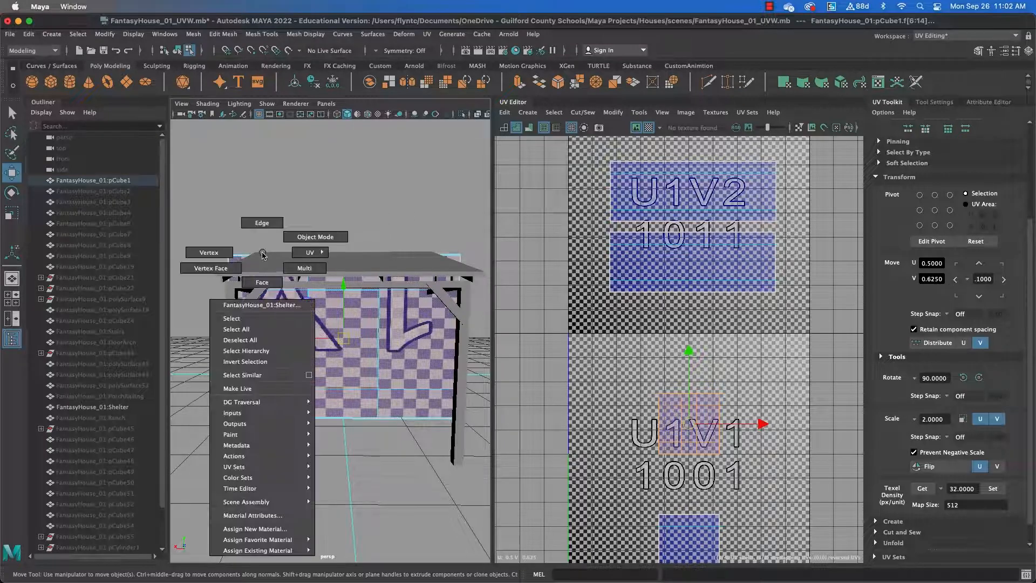
right_click_drag(262, 254, 262, 282)
left_click_drag(348, 343, 322, 339, "alt")
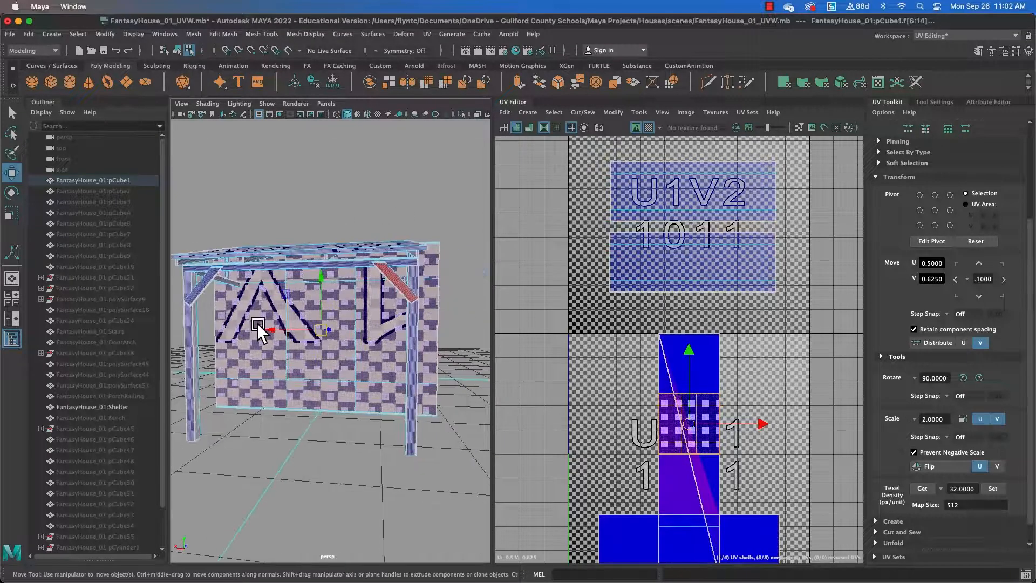
Select all the front wall's outward faces behind the shelter, including the inset centre panel
left_click(295, 333)
scroll(294, 332, "up", 6)
scroll(294, 332, "down", 6)
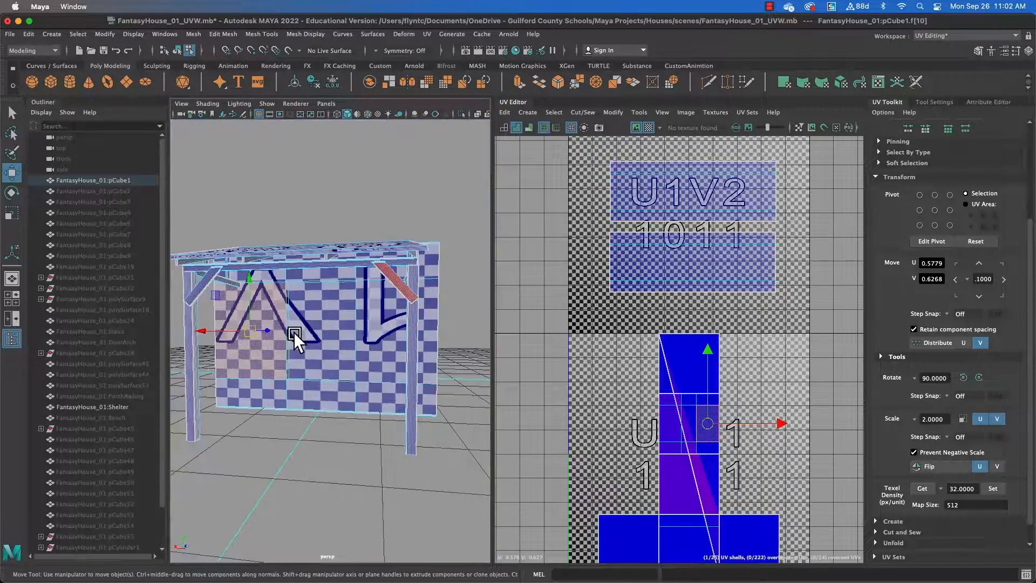
scroll(294, 332, "up", 5)
left_click(215, 219, "shift")
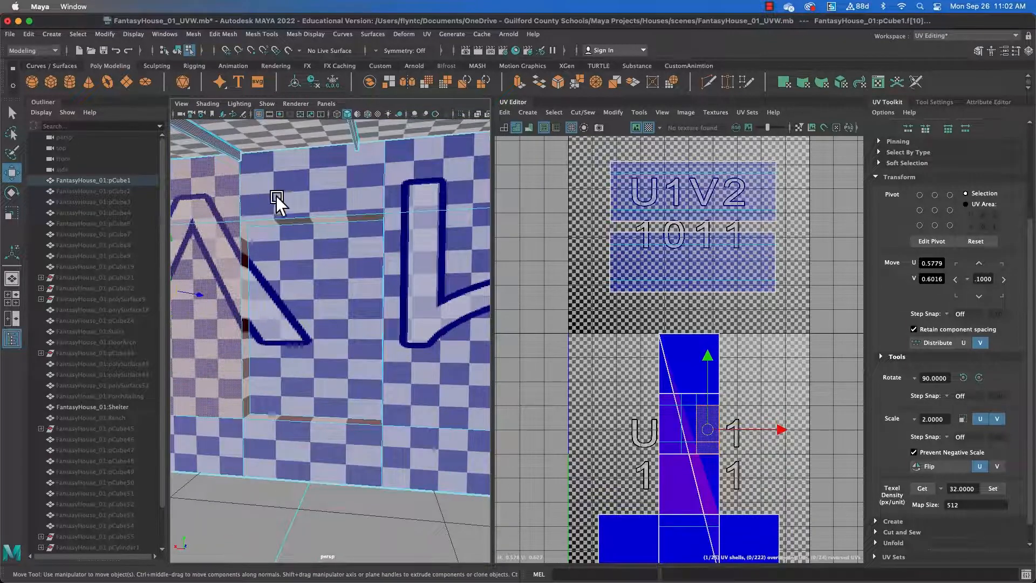
left_click(276, 196, "shift")
left_click(432, 182, "shift")
left_click(437, 261, "shift")
left_click(415, 439, "shift")
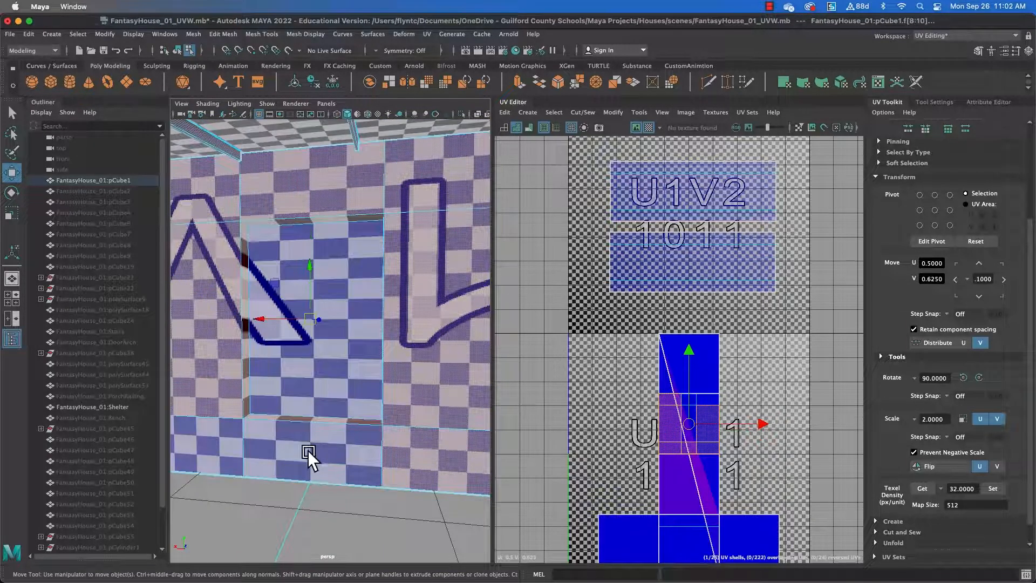
left_click(307, 451, "shift")
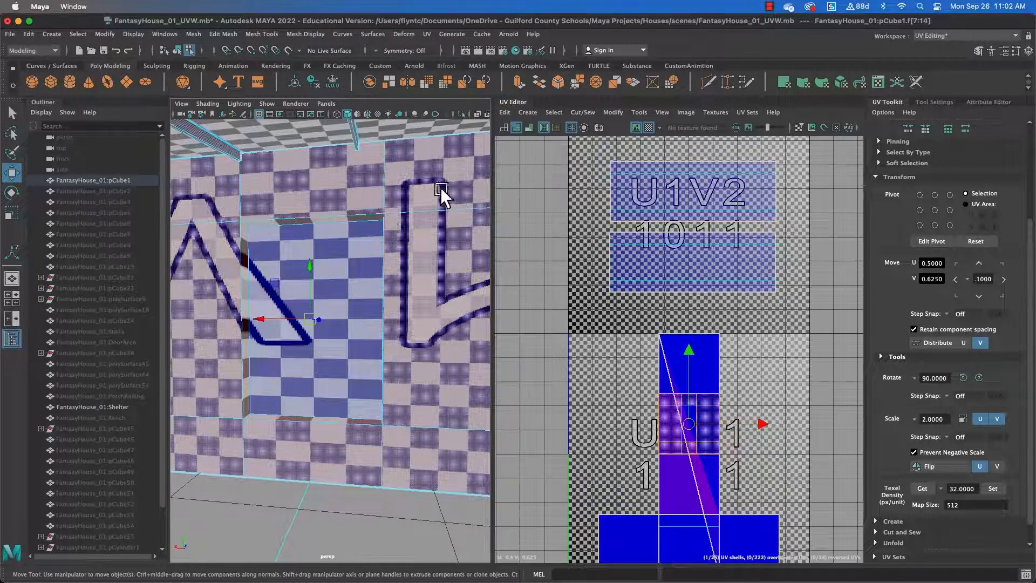
left_click(354, 264, "shift")
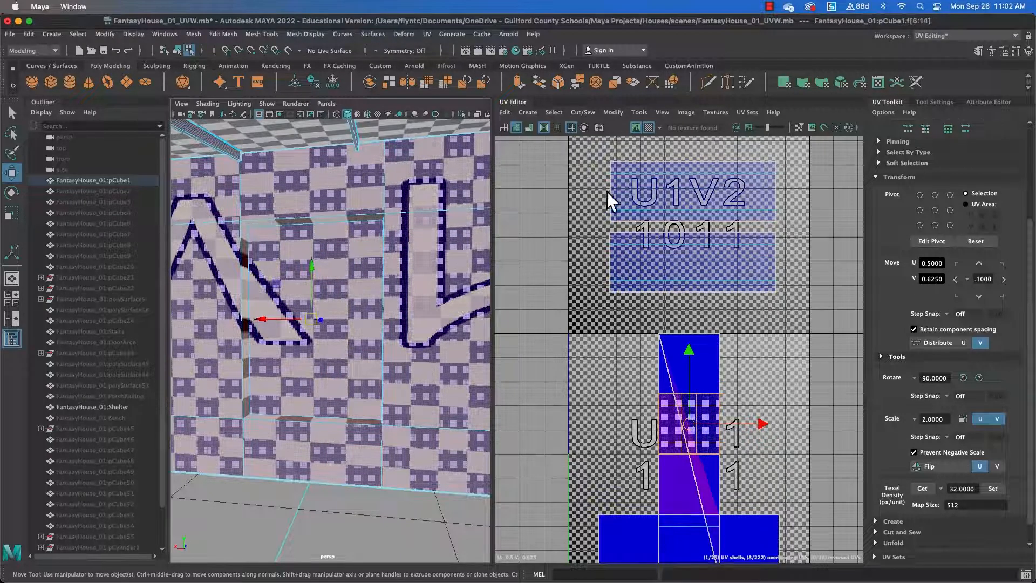
Hide the checker pattern, apply a planar projection from the Z axis to the selected front wall faces, and show the checker again
left_click(650, 128)
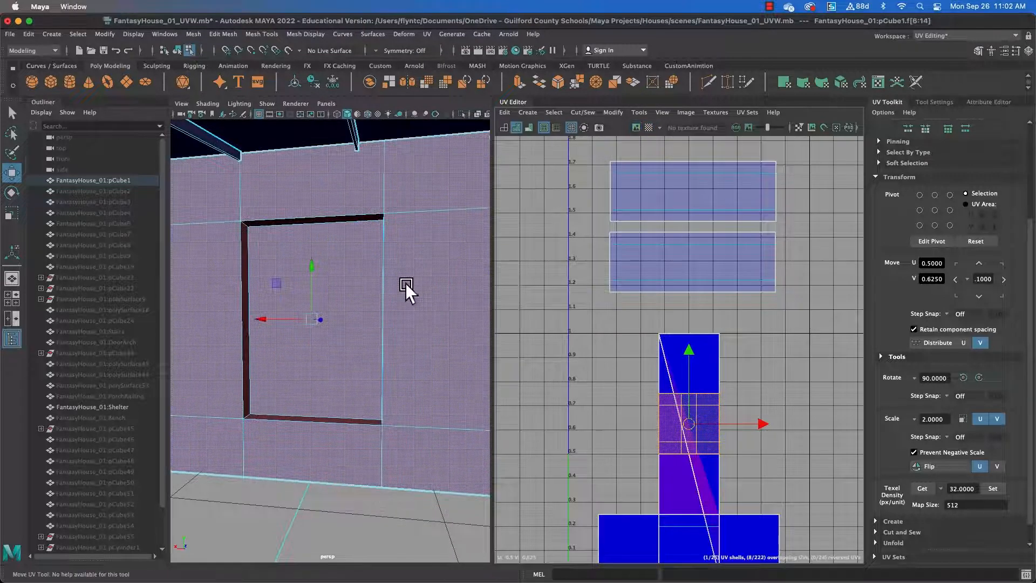
mouse_move(422, 332)
left_mouse_down("alt")
mouse_move(444, 324)
mouse_move(444, 312)
mouse_move(419, 324)
left_mouse_up("alt")
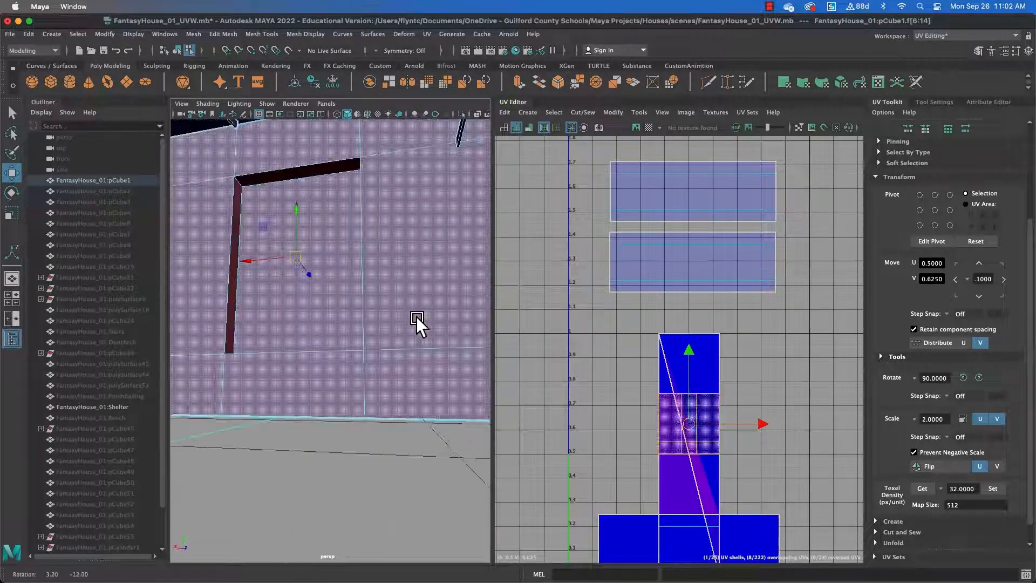
left_click_drag(217, 207, 398, 316, "alt")
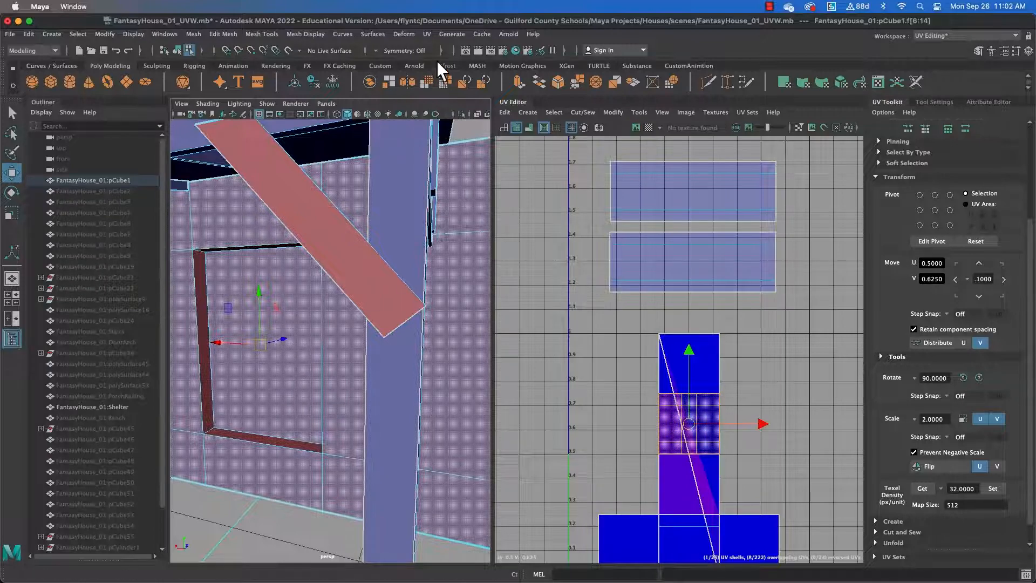
left_click(426, 34)
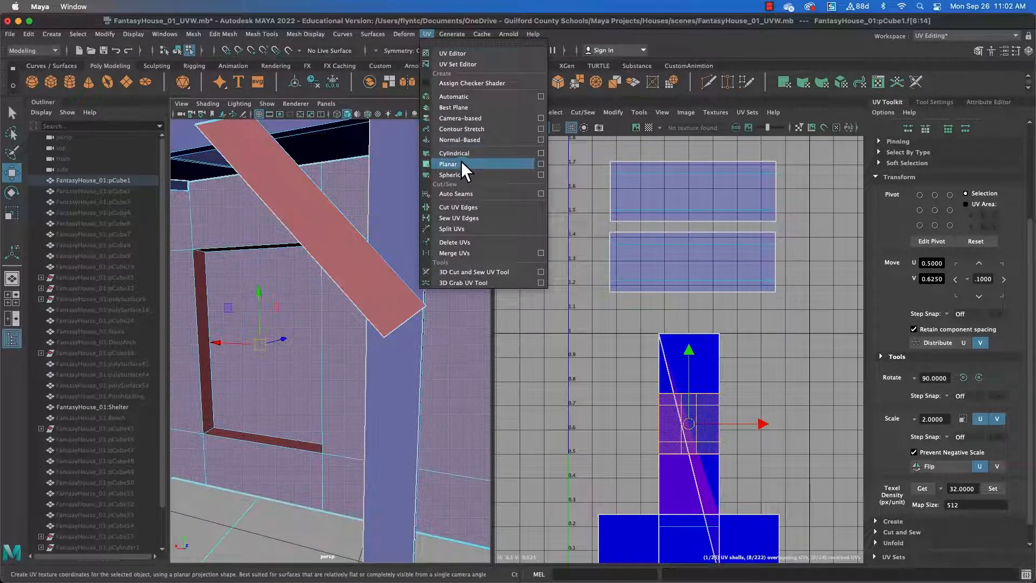
left_click(541, 160)
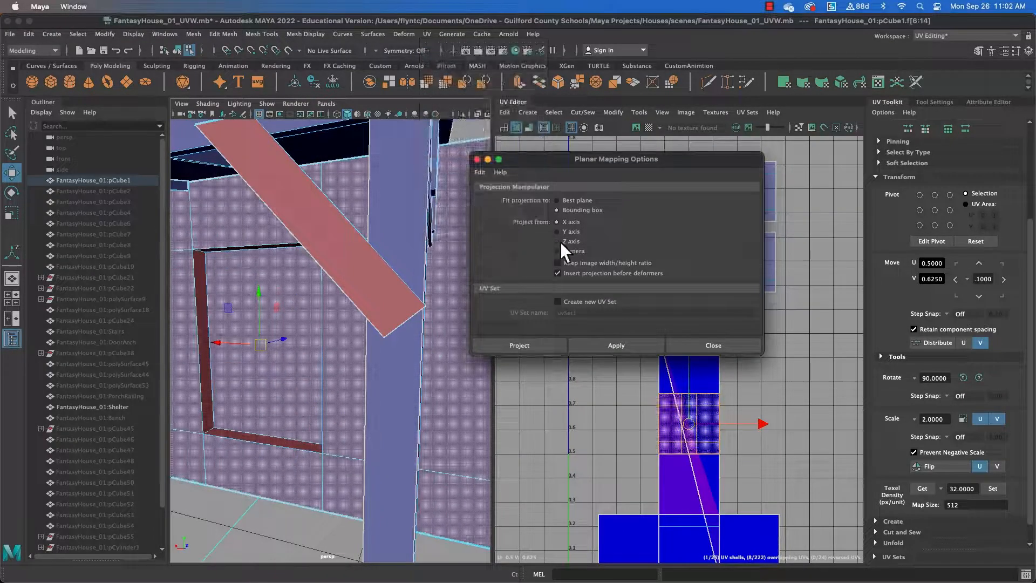
left_click(548, 351)
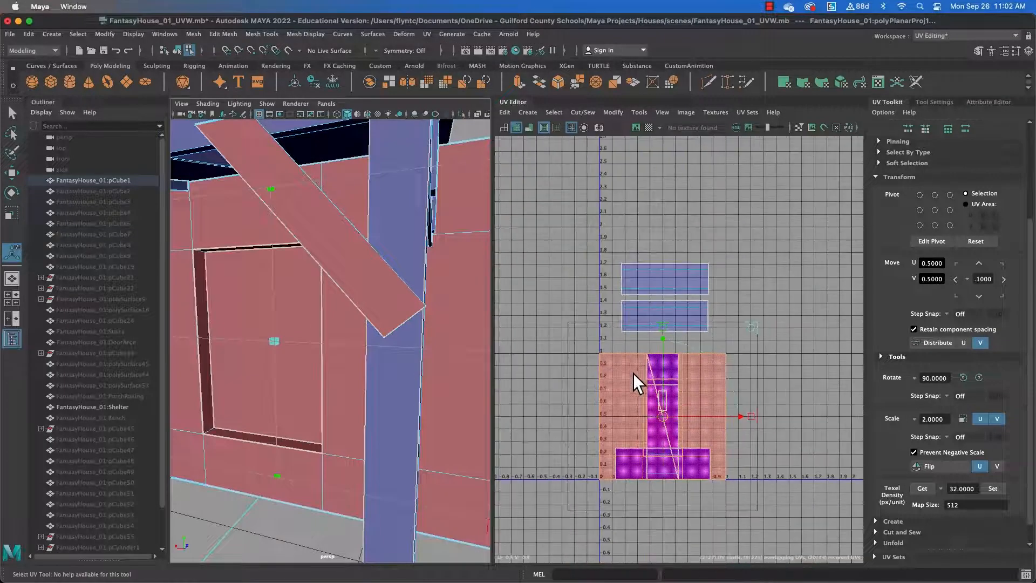
left_click(649, 128)
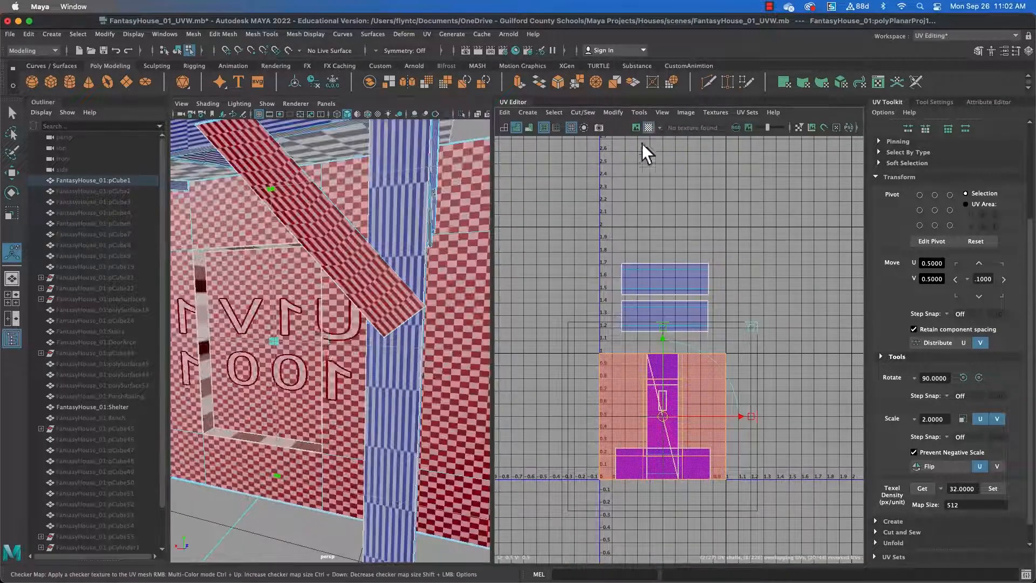
Scale the front wall's UVs down in V and U until their height roughly matches one long-wall shell
scroll(292, 346, "down", 8)
scroll(296, 348, "up", 4)
left_click_drag(300, 351, 312, 348, "alt")
left_click(11, 213)
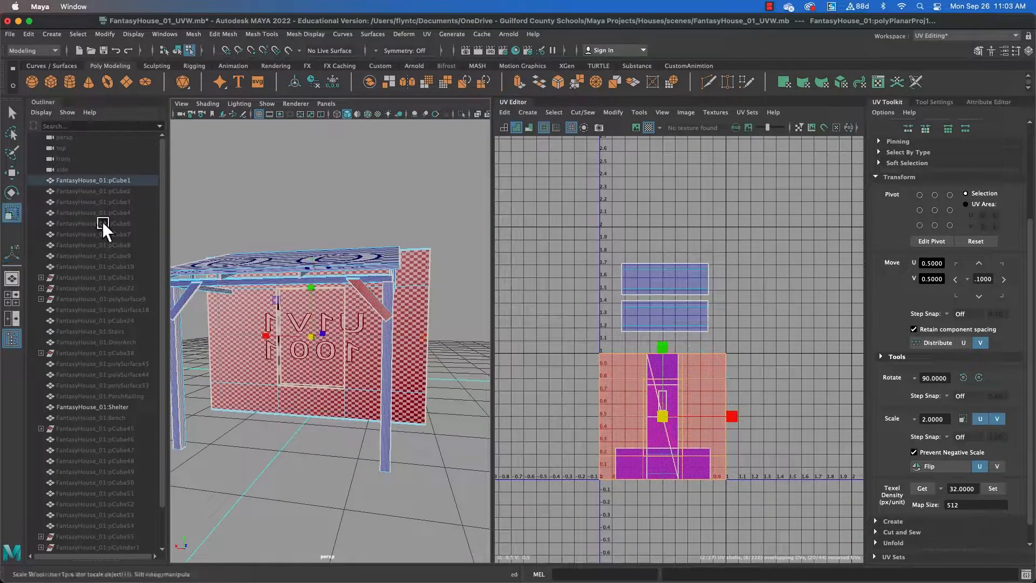
scroll(399, 314, "up", 5)
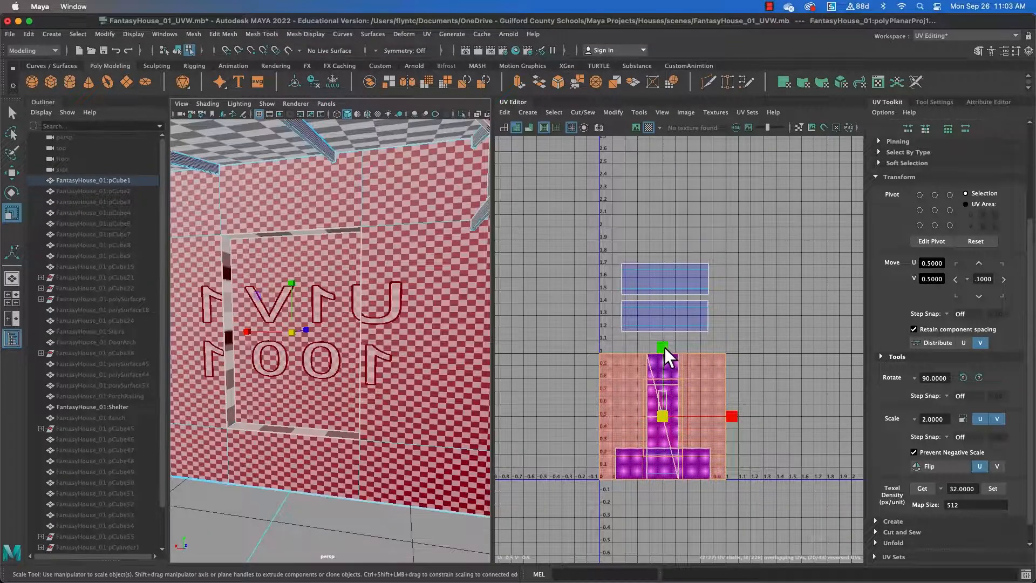
left_click_drag(665, 348, 679, 381)
left_click_drag(675, 418, 626, 433)
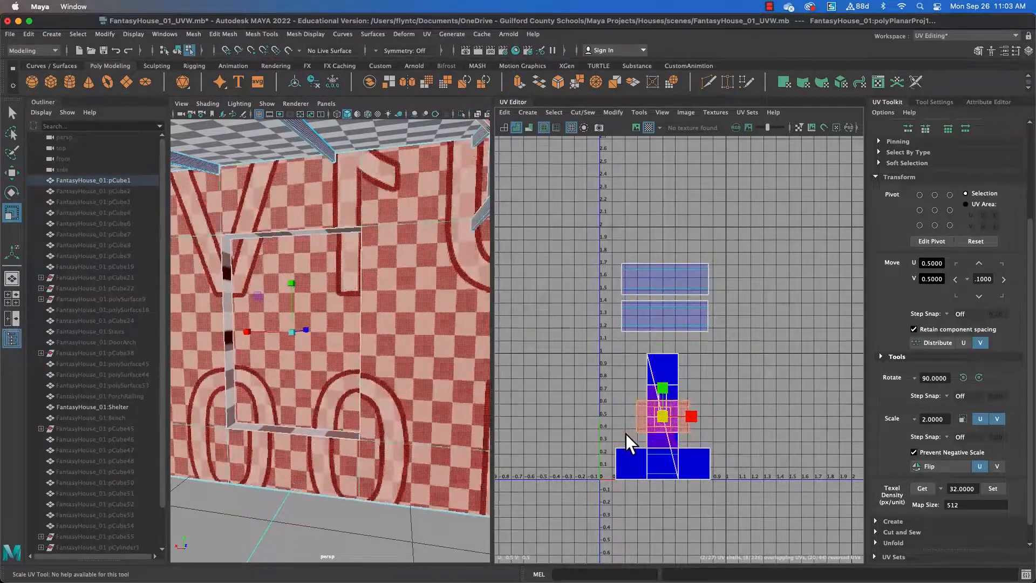
Move the front wall's UVs beside the lower long-wall shell and fine-tune their scale so the checkers look square
left_click(11, 173)
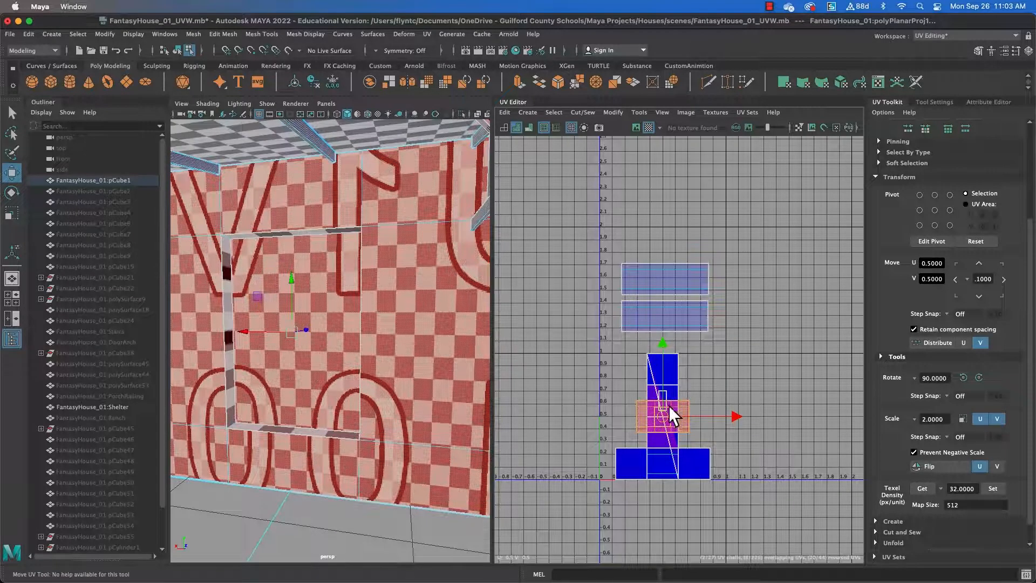
left_click_drag(668, 406, 740, 312)
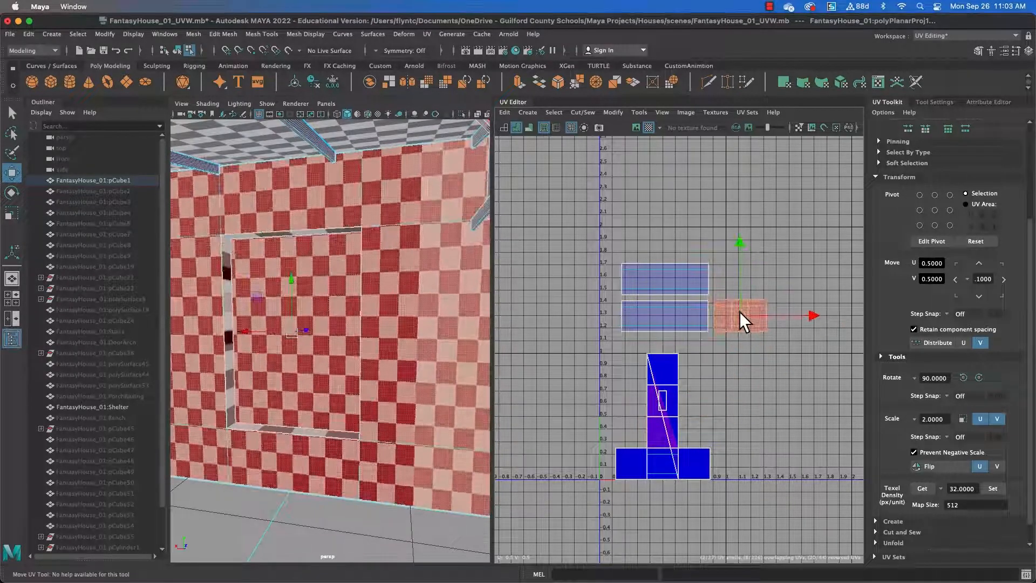
left_click(12, 213)
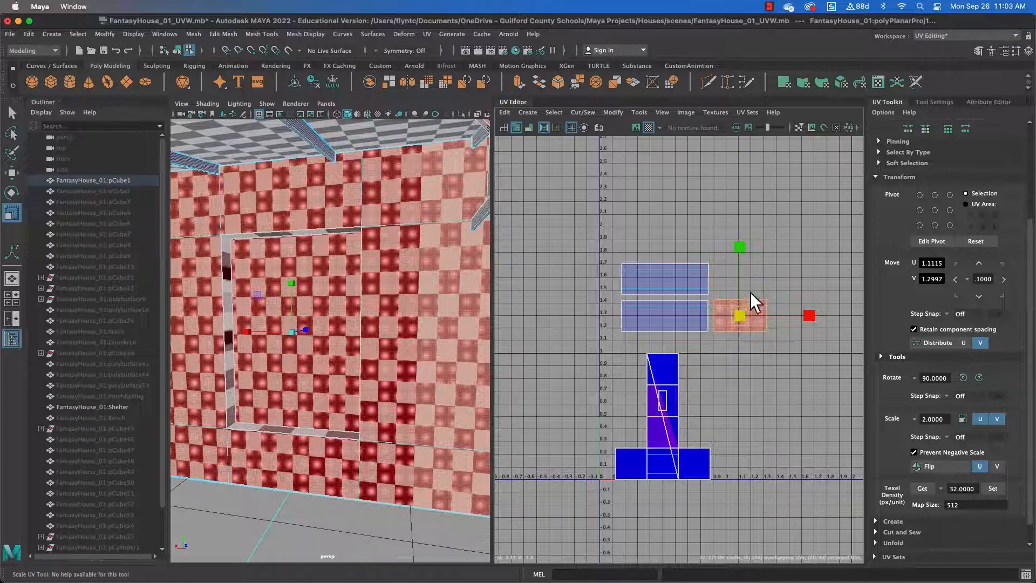
left_click_drag(742, 312, 737, 316)
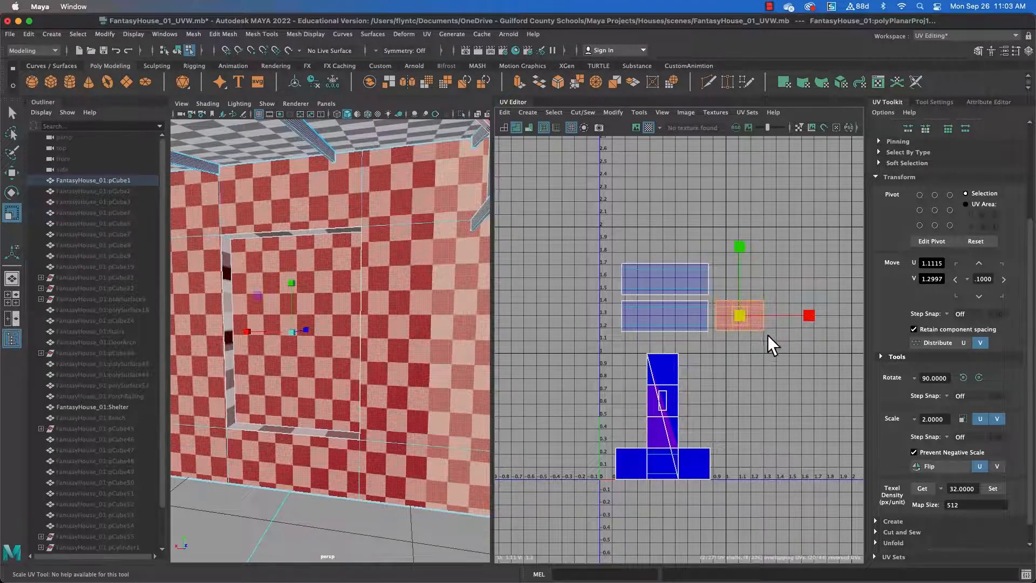
scroll(746, 335, "up", 5)
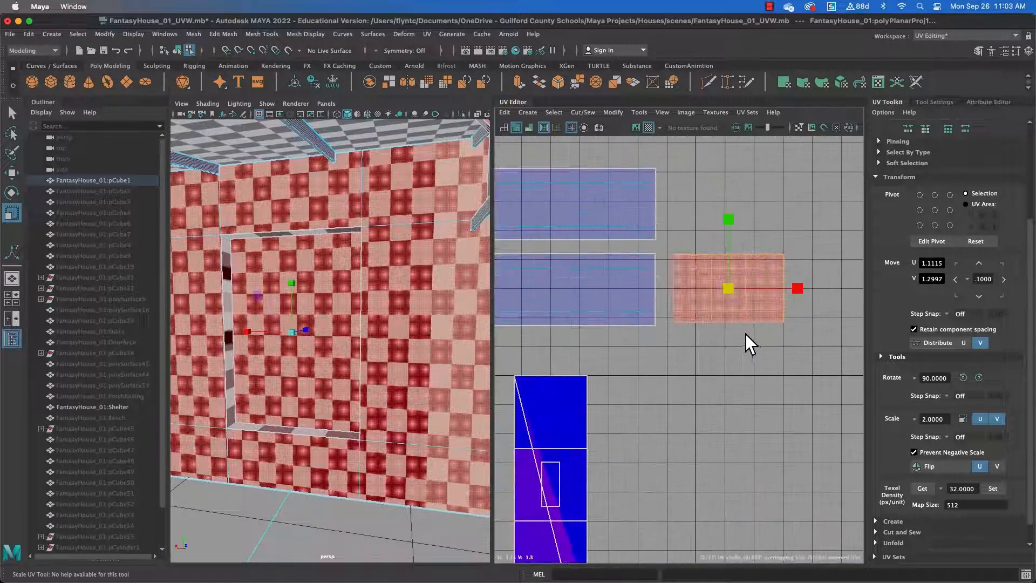
left_click(758, 342)
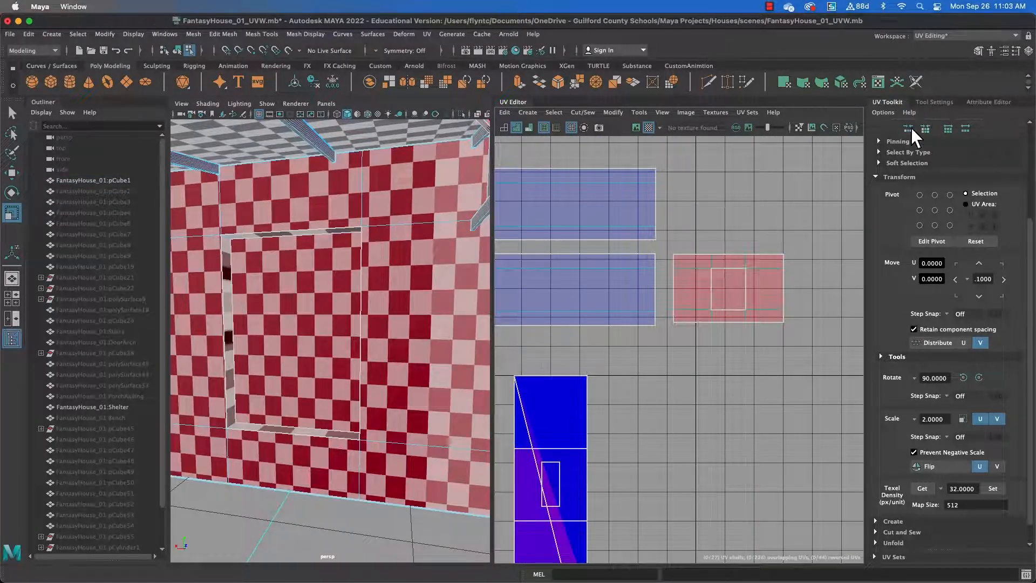
Switch to UV shell selection and move the inset centre panel's shell out above the front wall shell
scroll(954, 227, "down", 1)
scroll(955, 228, "up", 6)
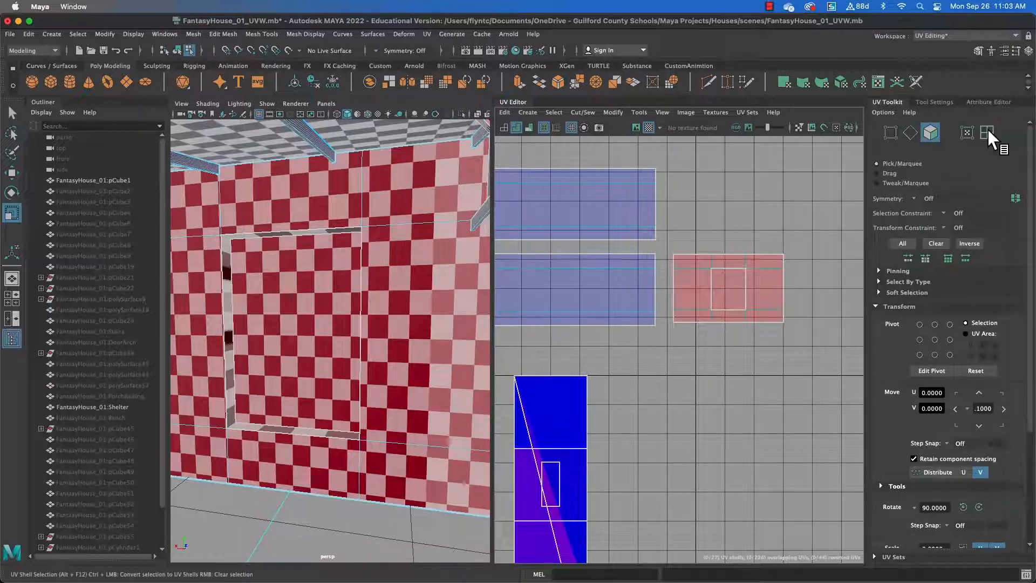
left_click(987, 132)
left_click(728, 289)
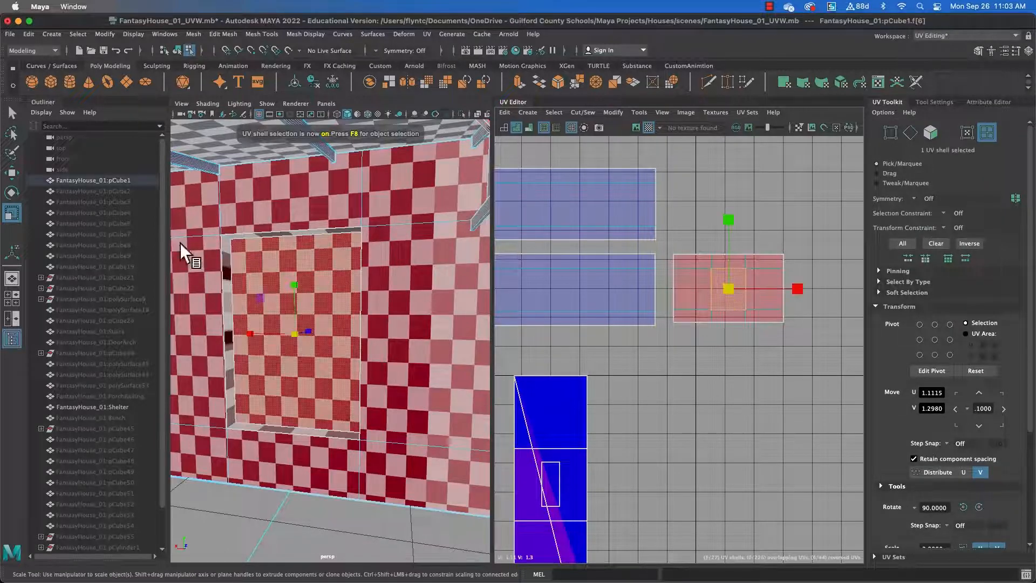
left_click(12, 173)
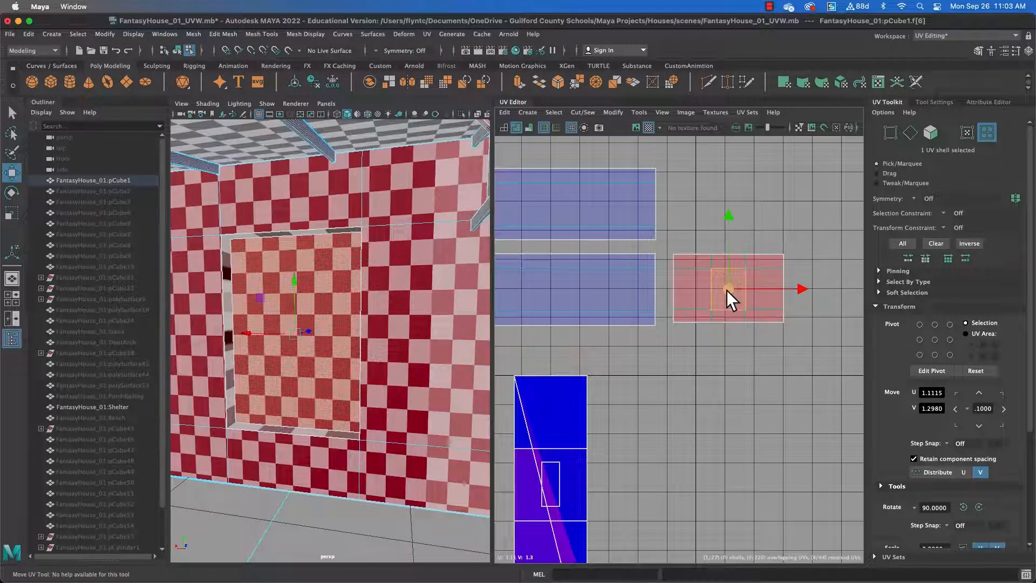
left_click_drag(726, 291, 691, 218)
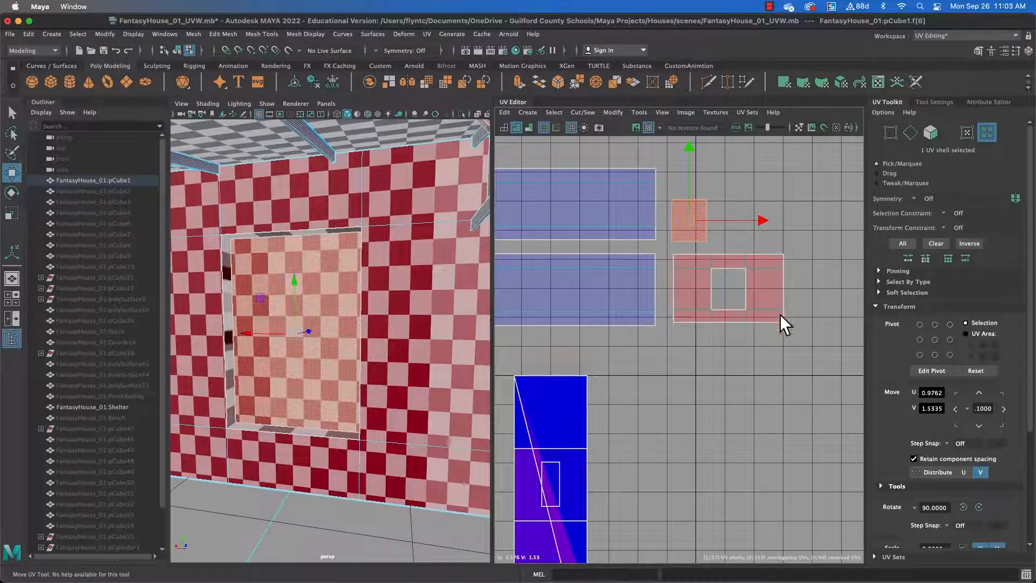
left_click(771, 333)
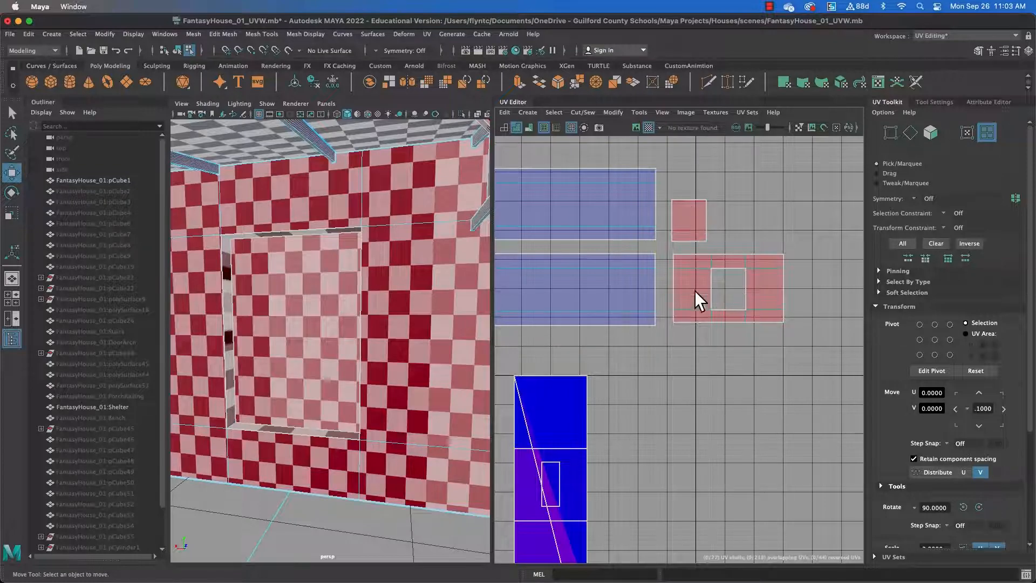
Select the front wall and inset panel shells together, display the checker image in the UV Editor, and move both into the U2V2 tile
scroll(703, 303, "down", 2)
key("f")
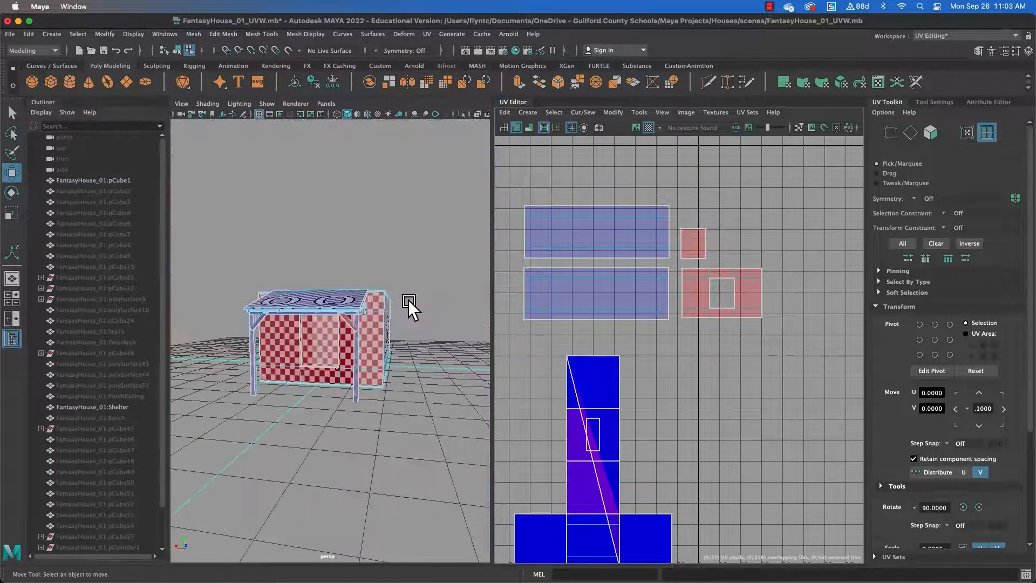
scroll(408, 300, "up", 5)
scroll(408, 300, "down", 3)
scroll(408, 300, "up", 3)
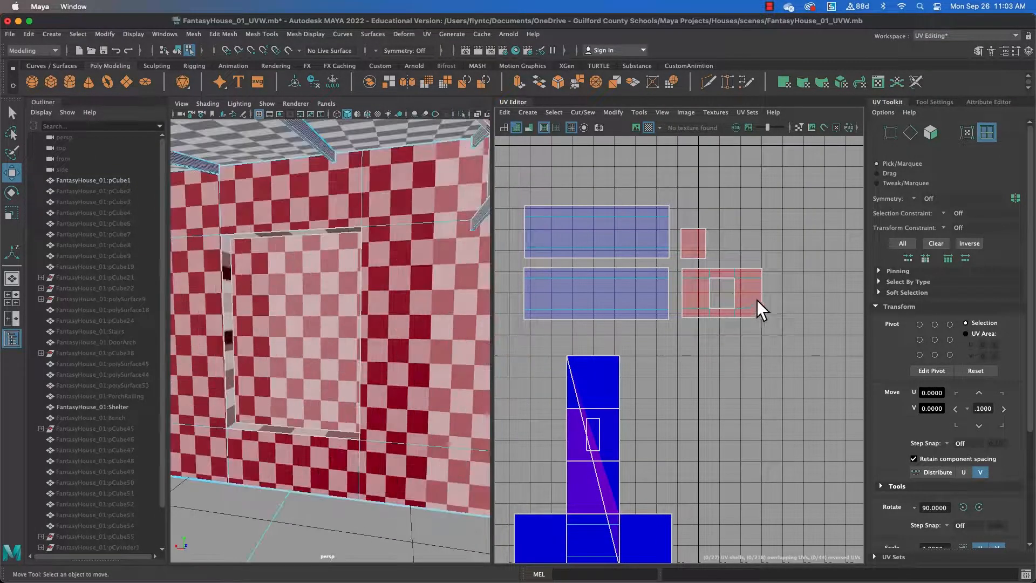
left_click_drag(700, 259, 762, 313)
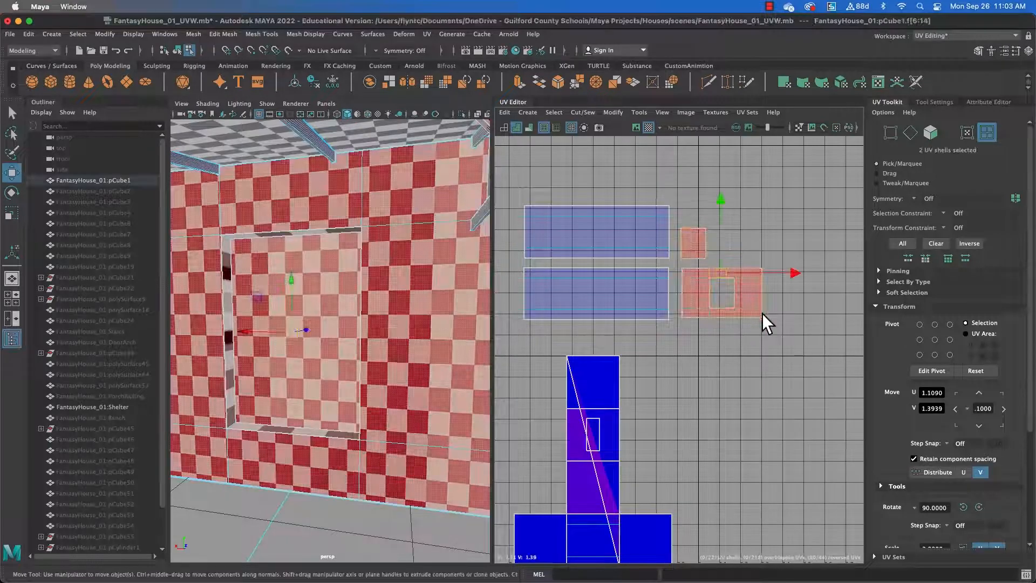
left_click(636, 128)
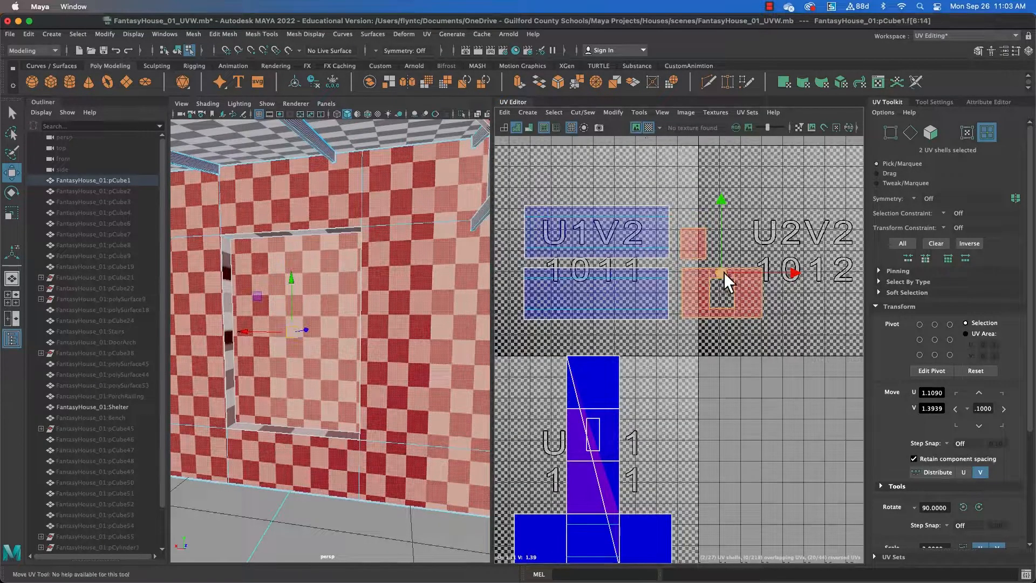
left_click_drag(724, 273, 809, 213)
scroll(435, 373, "down", 10)
scroll(434, 374, "up", 5)
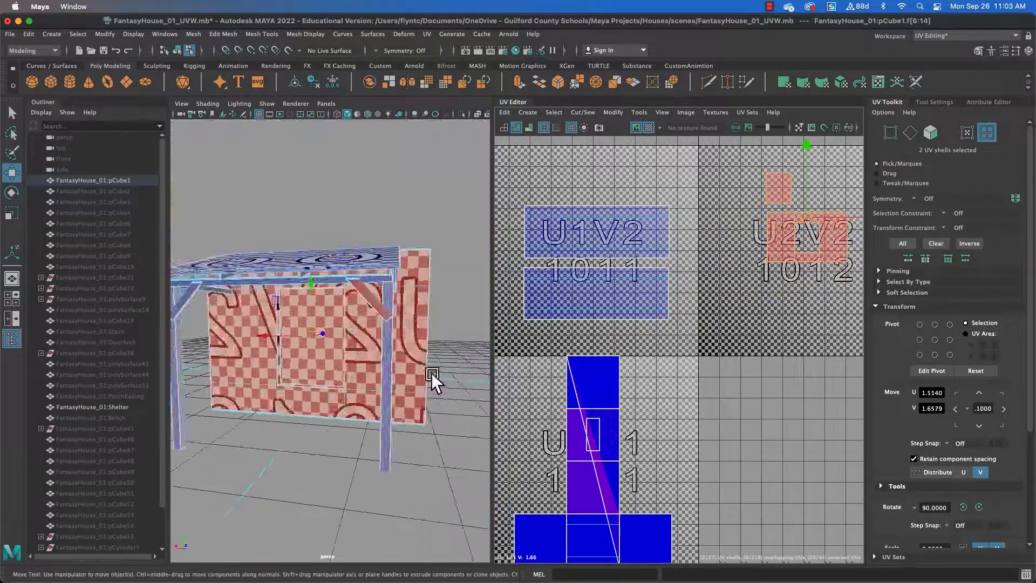
Flip the front wall and inset panel shells in U so the checker text reads correctly, and deselect them
left_click_drag(432, 374, 415, 366, "alt")
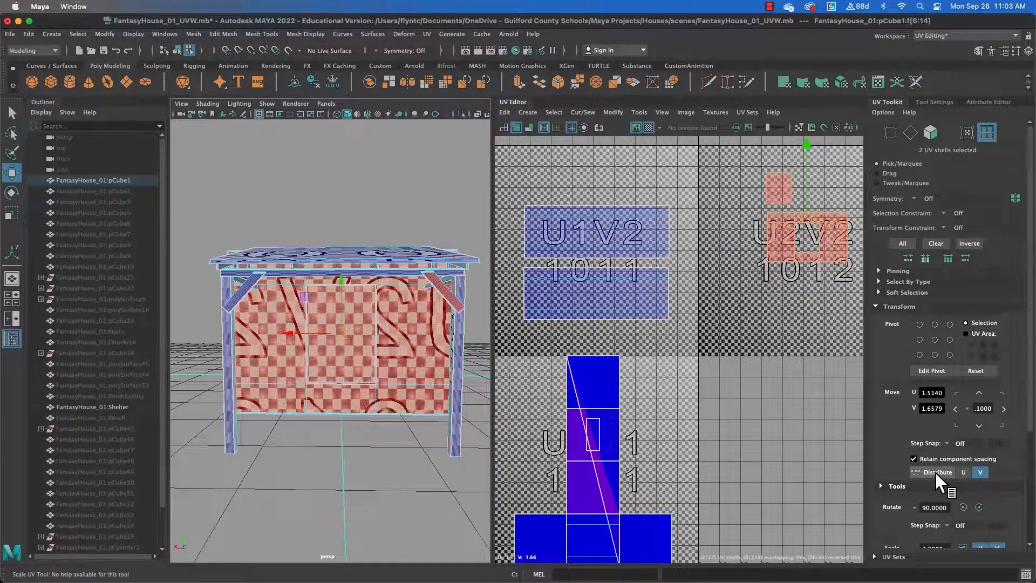
scroll(936, 474, "down", 5)
left_click(938, 443)
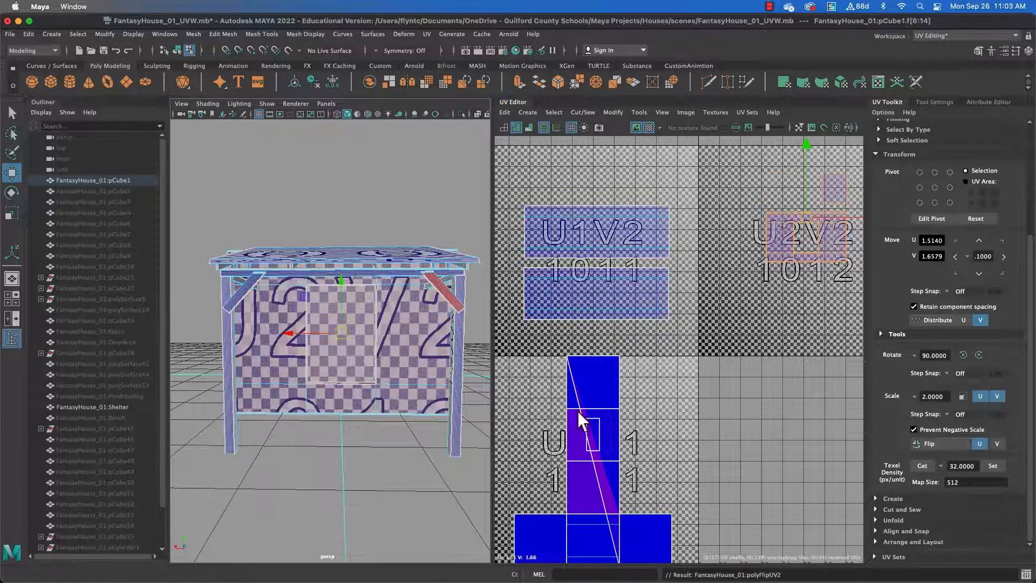
mouse_move(425, 364)
left_mouse_down("alt")
mouse_move(398, 357)
mouse_move(410, 360)
left_mouse_up("alt")
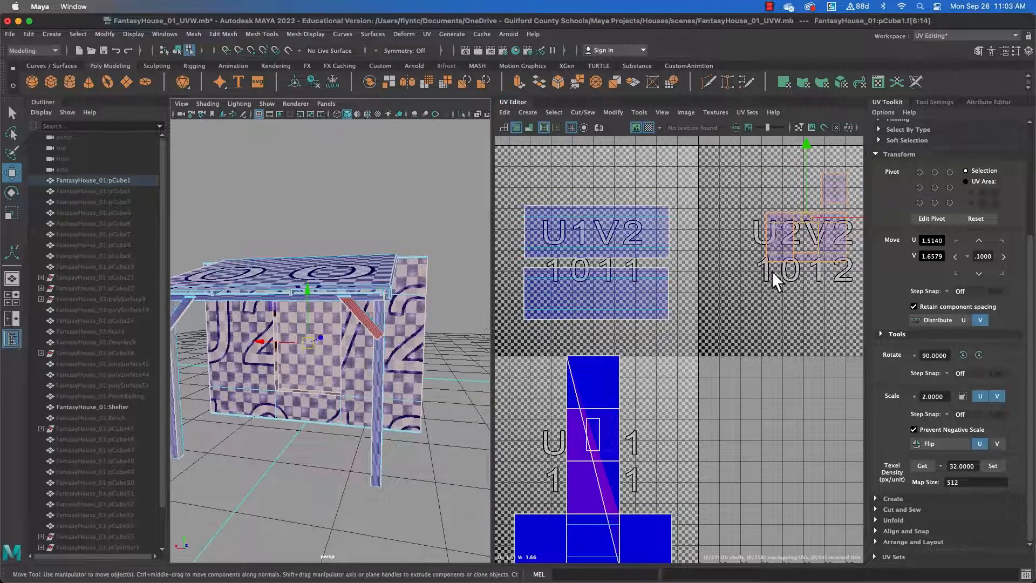
left_click(787, 283)
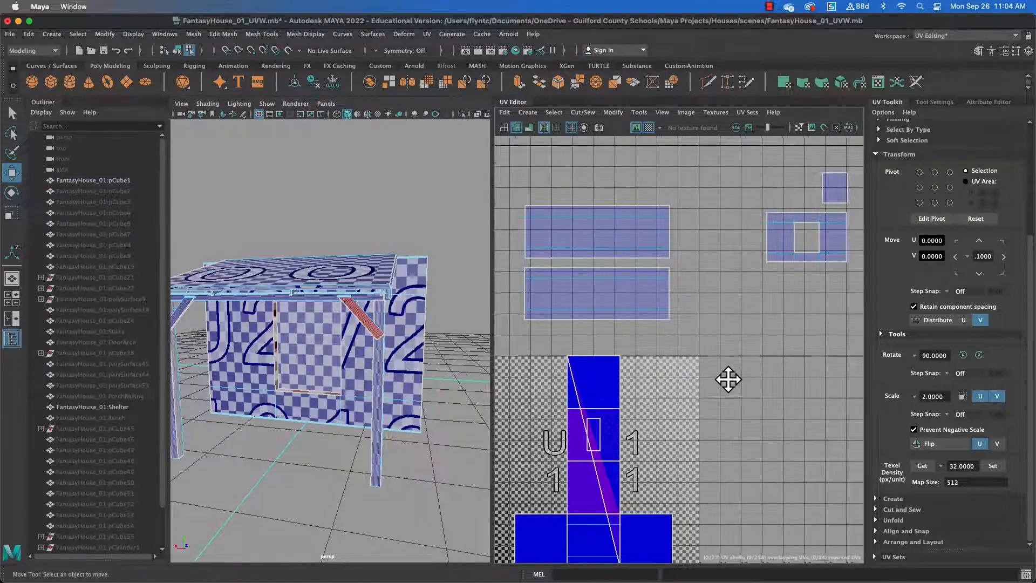
Select the two inner side faces of the inset in the front wall
middle_click_drag(728, 381, 805, 318, "alt")
mouse_move(394, 381)
left_mouse_down("alt")
mouse_move(290, 373)
mouse_move(387, 377)
left_mouse_up("alt")
scroll(288, 373, "up", 5)
scroll(387, 376, "down", 8)
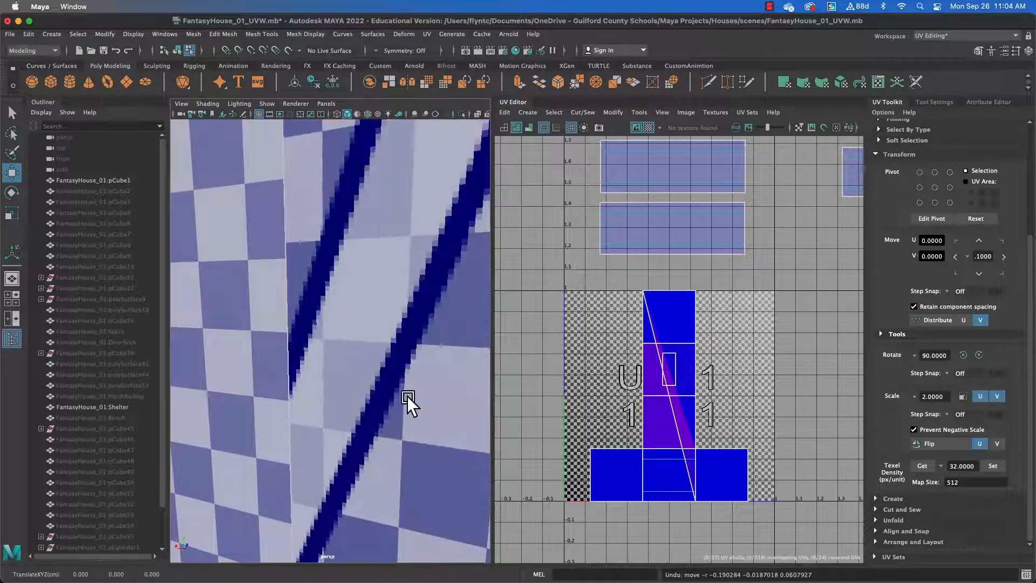
scroll(417, 400, "up", 8)
left_click_drag(369, 385, 402, 369, "alt")
left_click(297, 303)
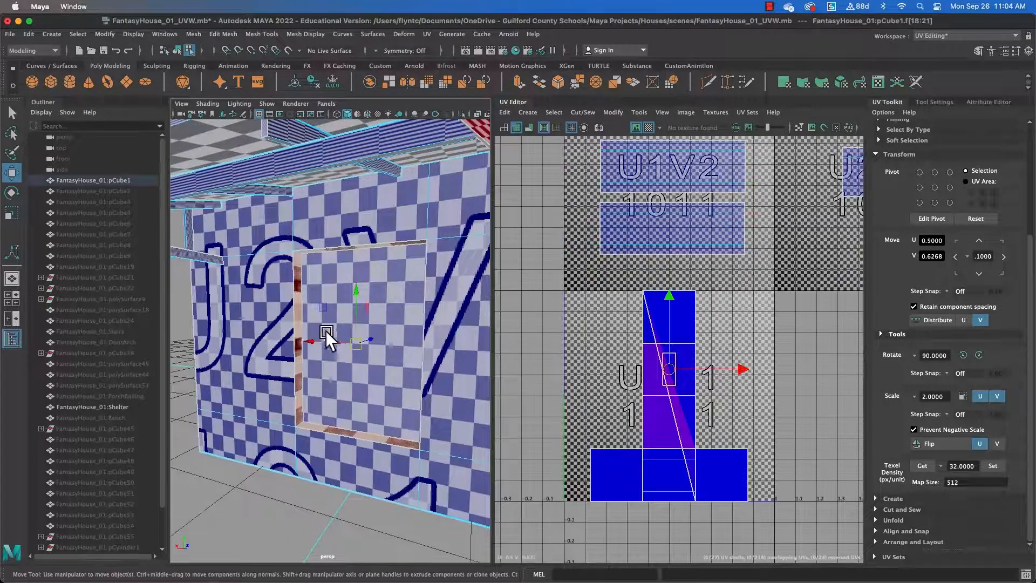
left_click_drag(326, 331, 332, 355, "alt")
left_click(406, 312)
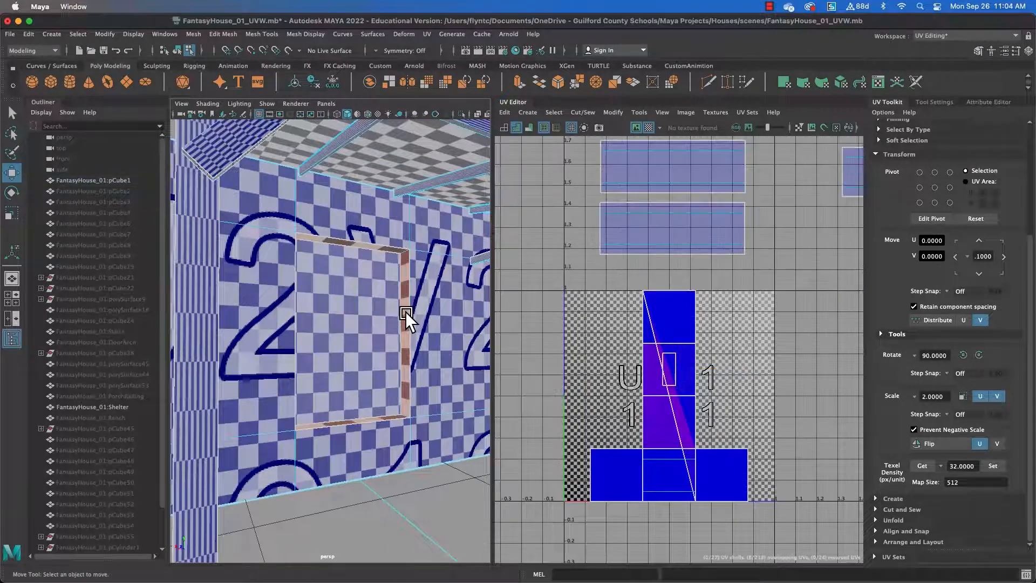
left_click_drag(423, 340, 379, 321, "alt")
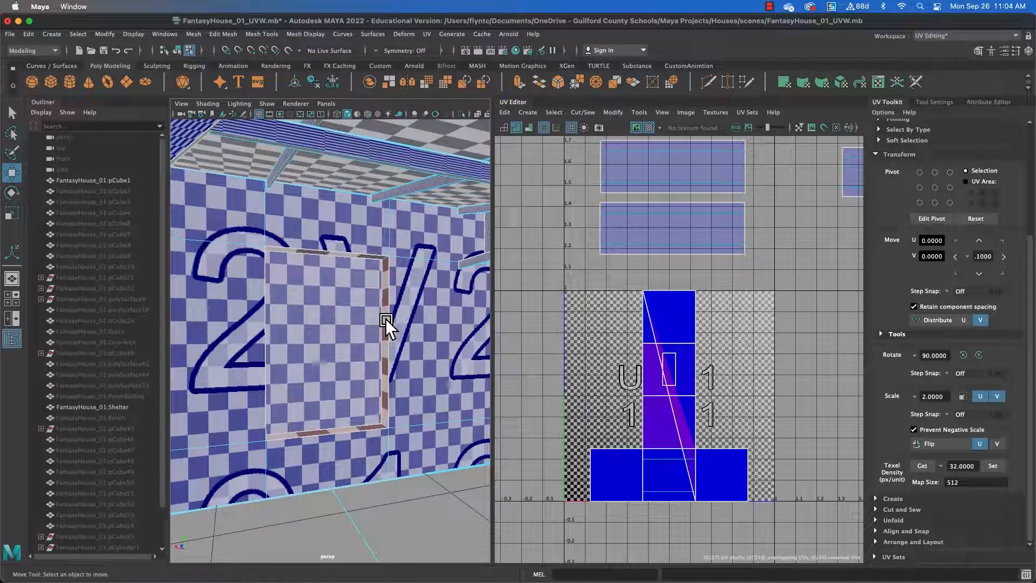
right_click_drag(386, 319, 382, 312)
left_click(382, 313)
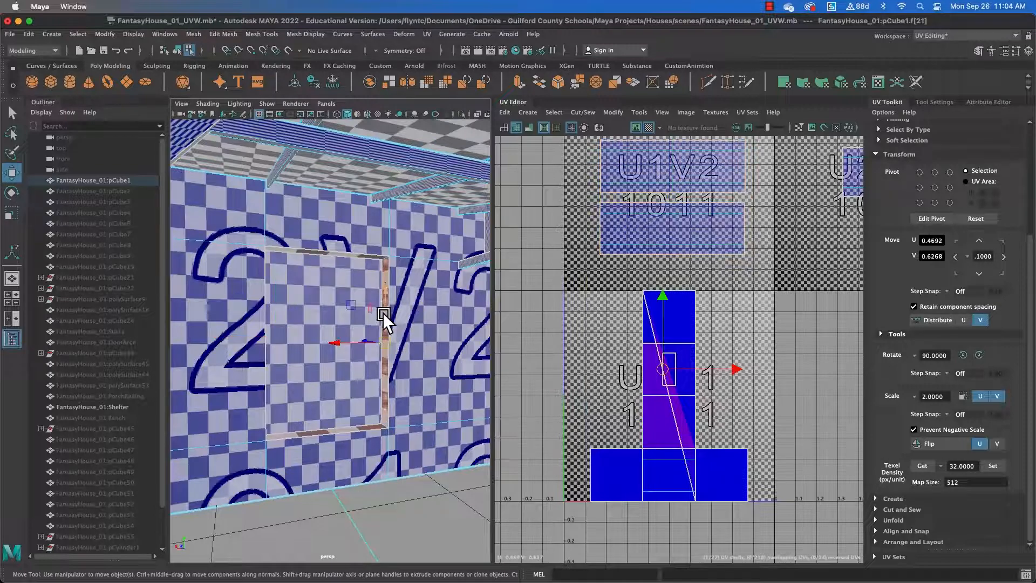
left_click_drag(384, 313, 339, 354, "alt")
left_click(251, 315)
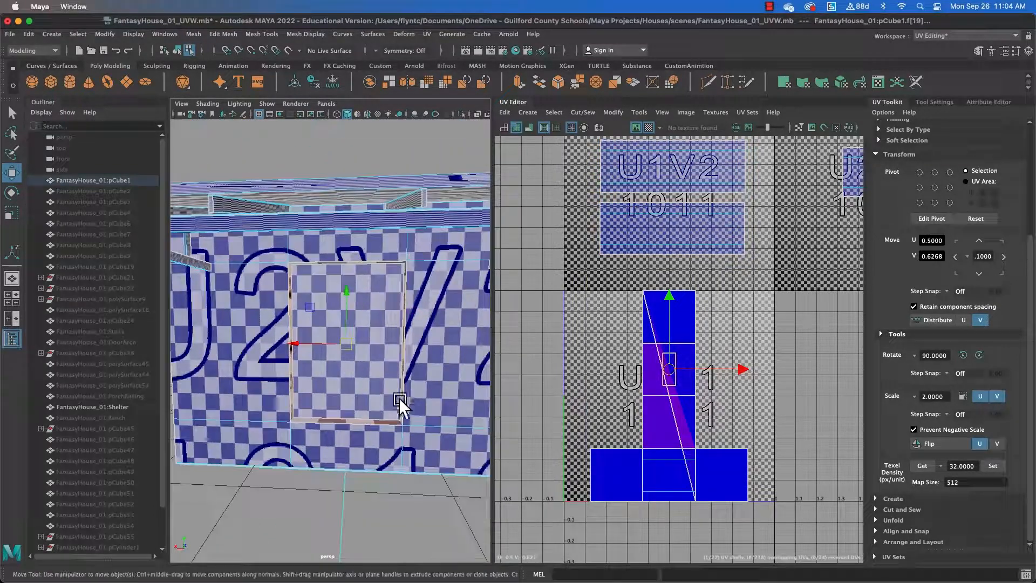
Apply a planar projection from the X axis, fitted to the bounding box, to the inset's two side faces
left_click(428, 34)
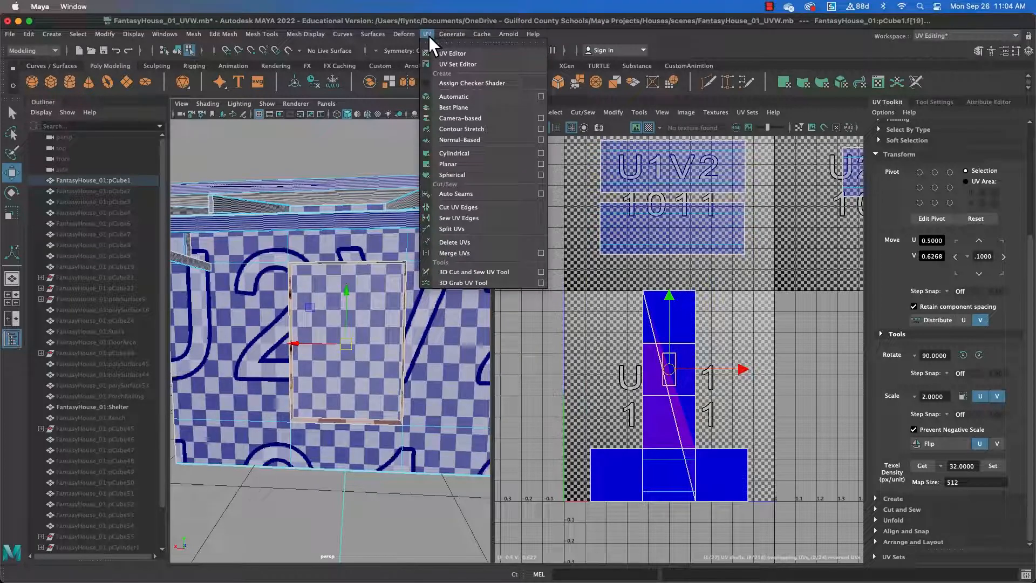
left_click(541, 164)
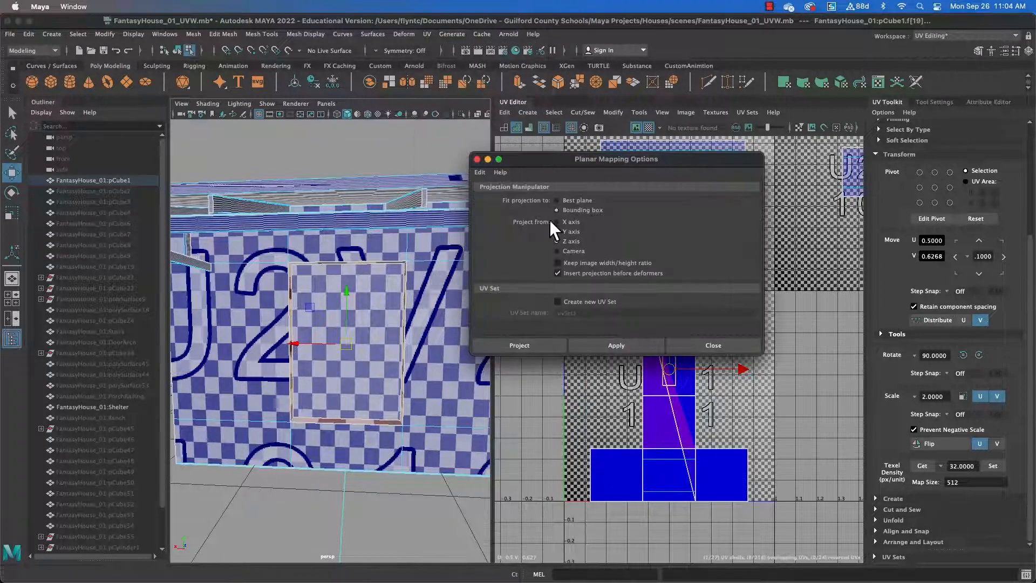
left_click(545, 340)
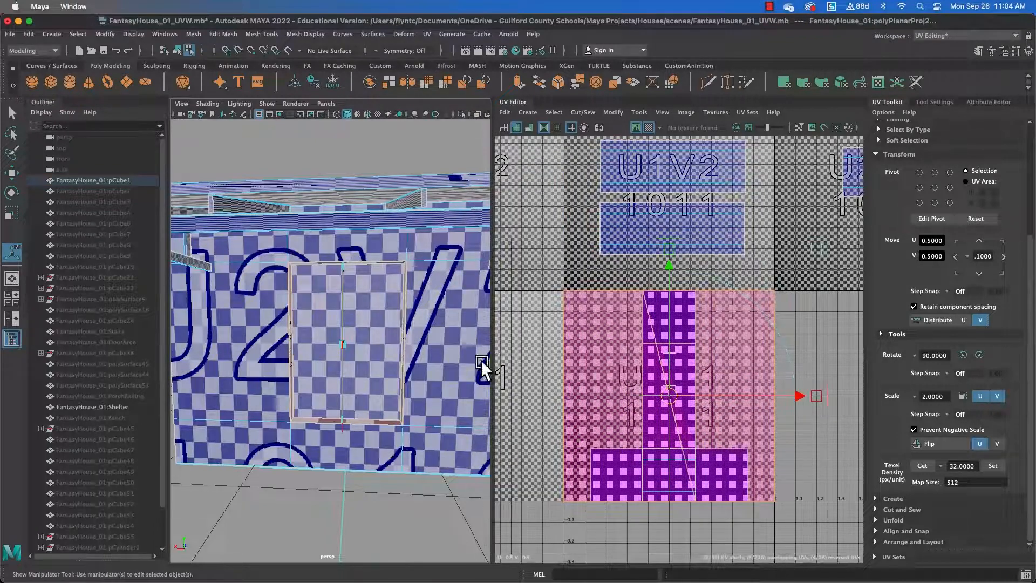
Scale the projected side-face UVs down into a narrow vertical strip until the checkers look square
key("a")
key("f")
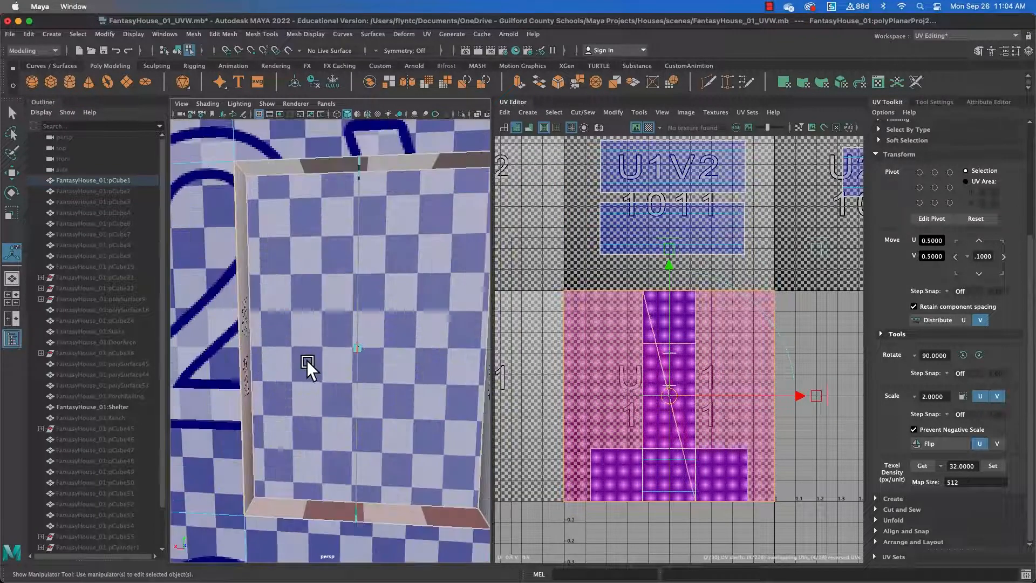
left_click_drag(306, 360, 287, 363, "alt")
middle_click_drag(286, 363, 332, 360, "alt")
left_click_drag(332, 361, 261, 347, "alt")
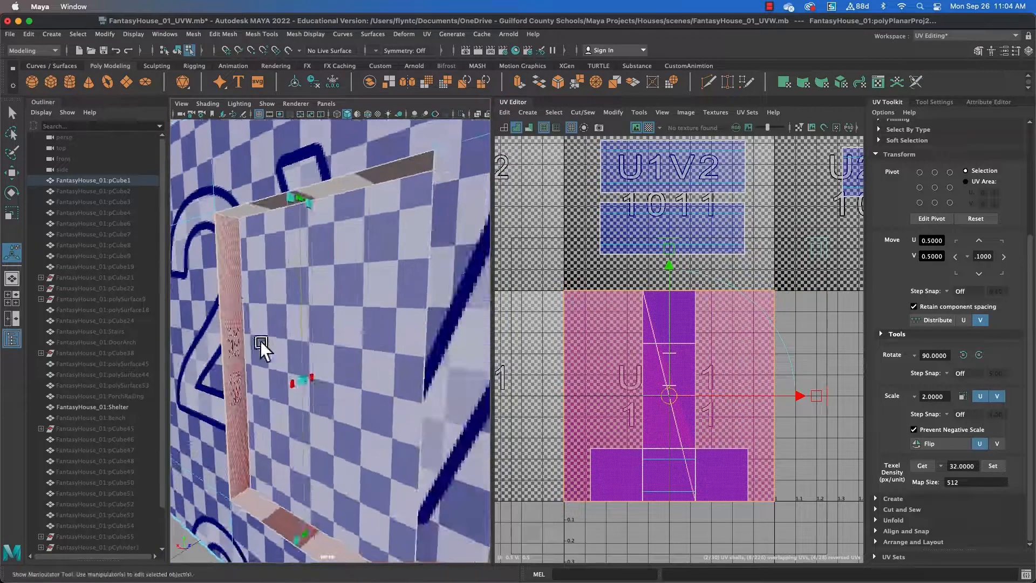
middle_click_drag(244, 306, 279, 321, "alt")
scroll(277, 321, "up", 5)
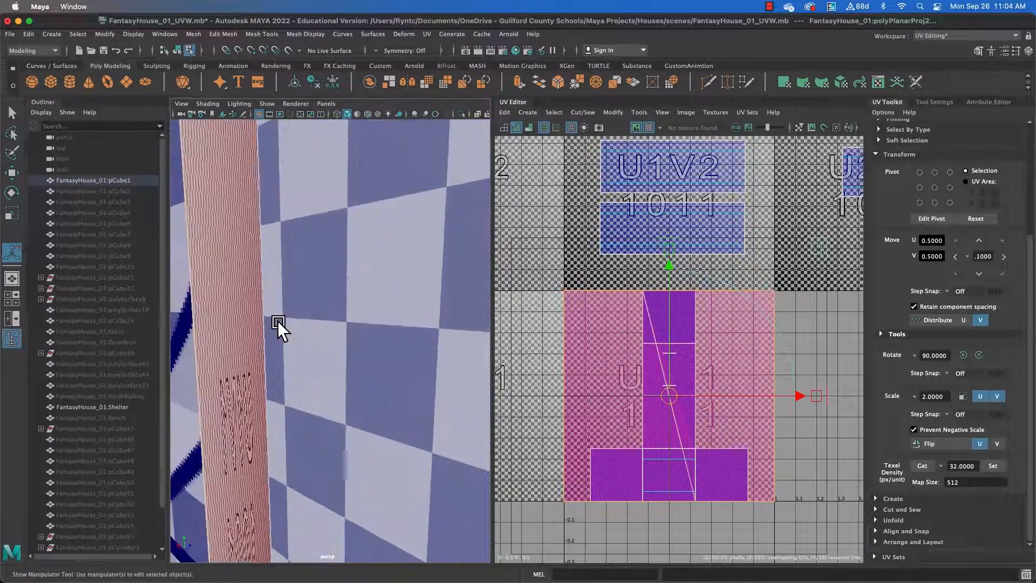
key("r")
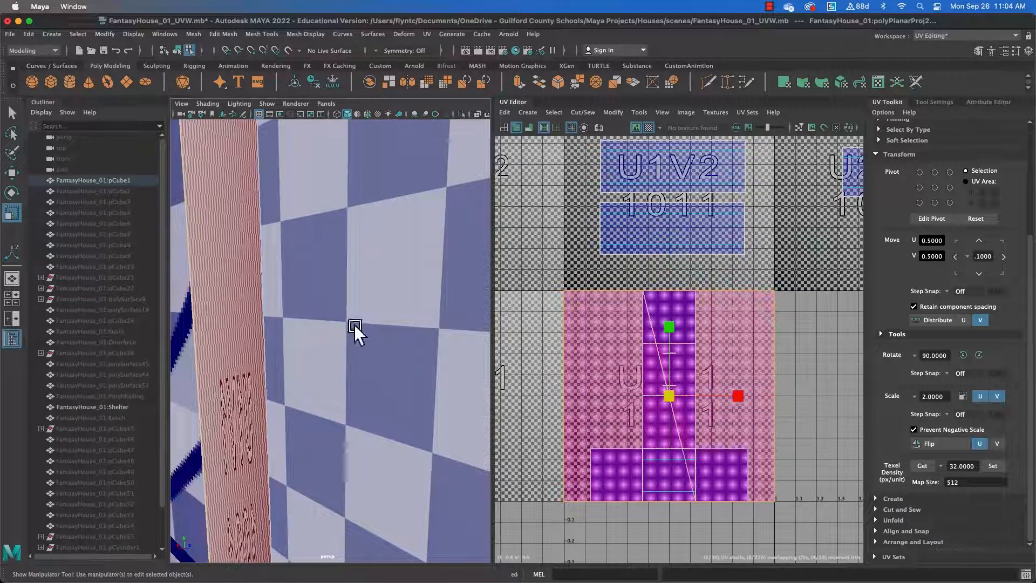
left_click_drag(739, 393, 628, 443)
Move the side-face strip into the U2V2 tile beside the inset panel's shell and scale it down to enlarge its checkers
left_click(16, 173)
left_click(18, 175)
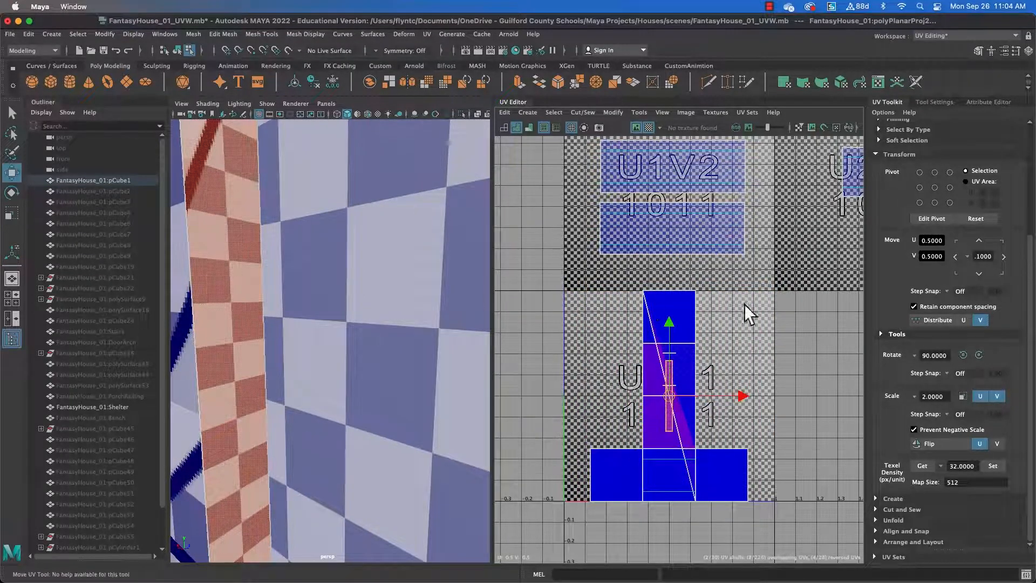
middle_click_drag(833, 299, 724, 293, "alt")
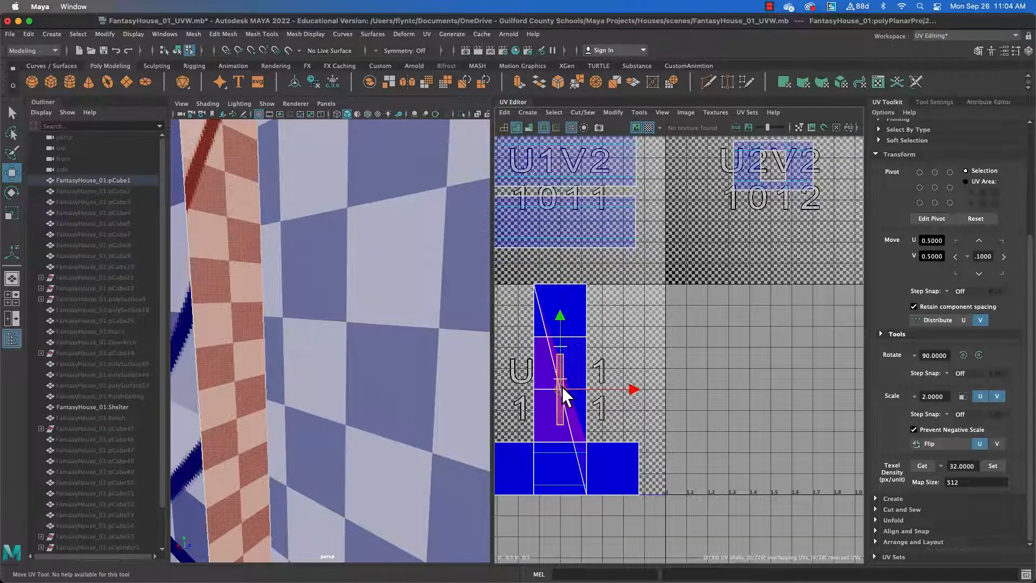
left_click_drag(563, 386, 724, 245)
middle_click_drag(724, 245, 684, 338, "alt")
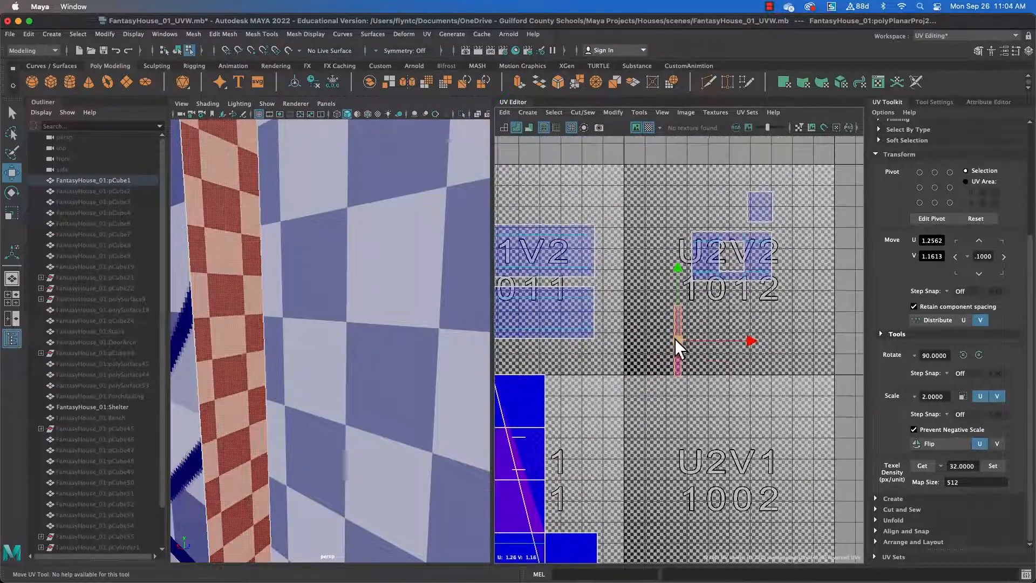
left_click_drag(676, 338, 786, 208)
middle_click_drag(792, 233, 742, 274, "alt")
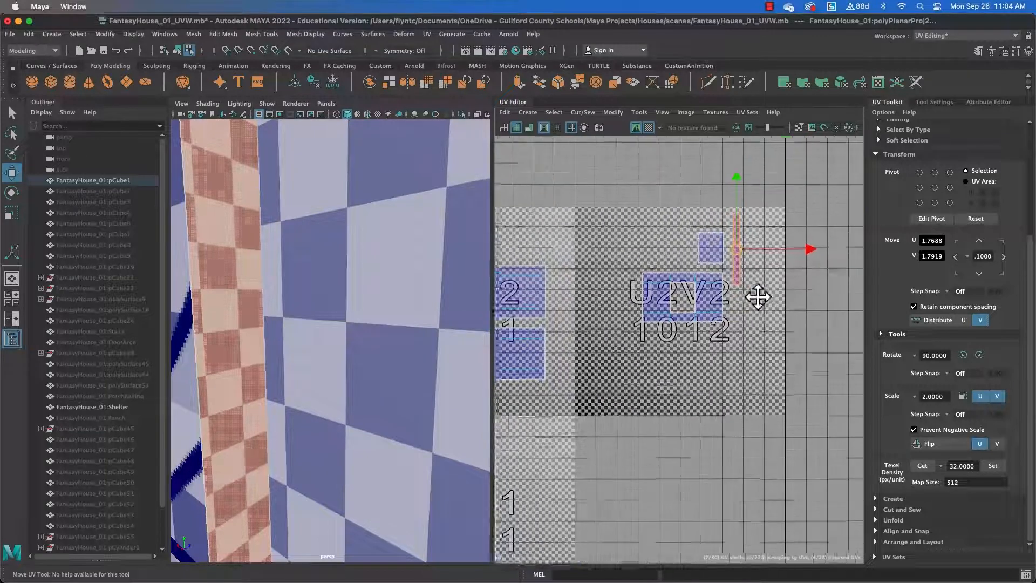
left_click(12, 214)
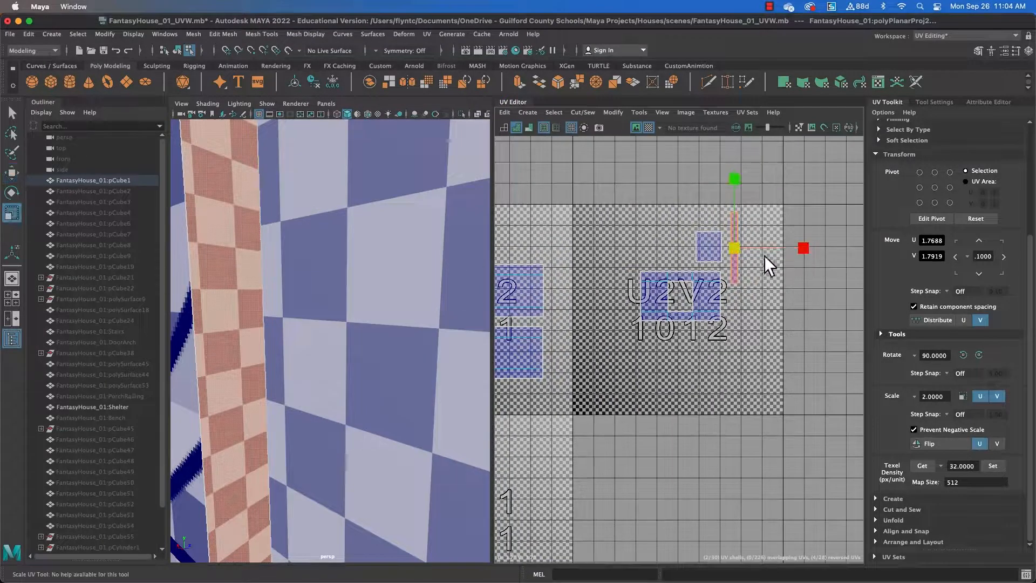
left_click_drag(735, 251, 695, 276)
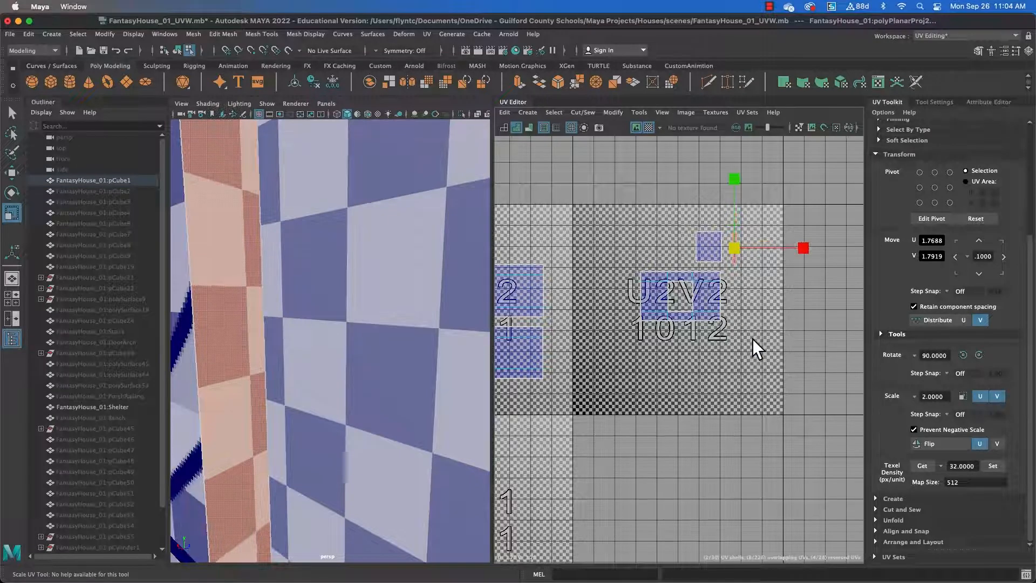
Return to face selection and select the inset's inner top and bottom faces
middle_click_drag(754, 339, 811, 294, "alt")
scroll(780, 322, "down", 1)
scroll(364, 348, "down", 5)
scroll(364, 348, "down", 5)
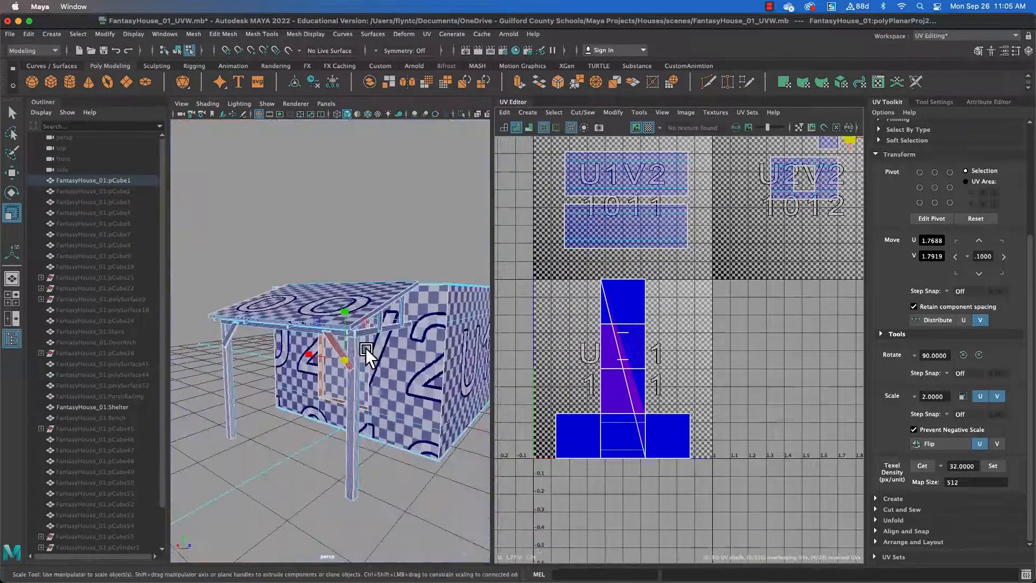
scroll(373, 350, "up", 4)
left_click_drag(381, 354, 354, 274, "alt")
right_click(354, 274)
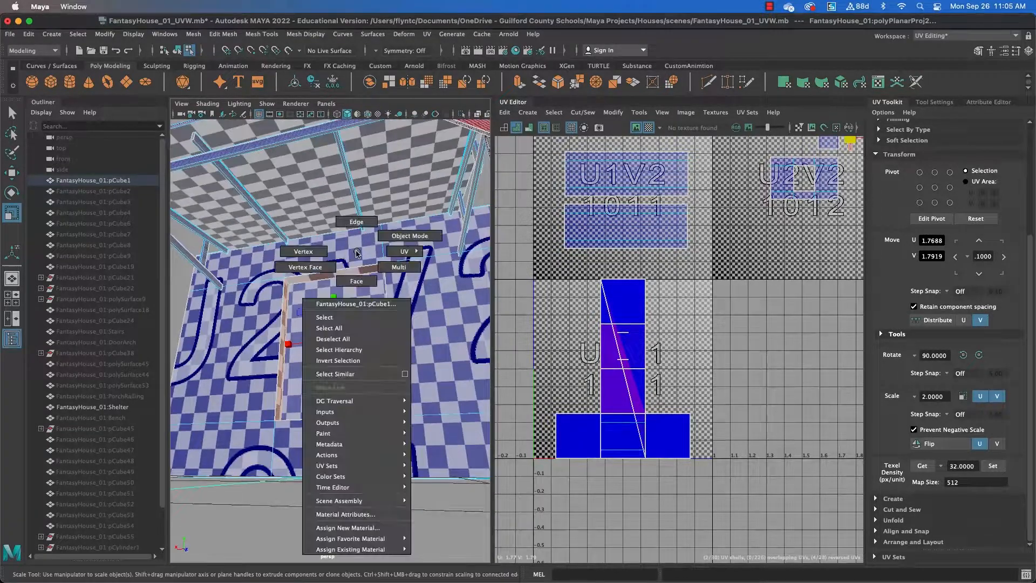
left_click(353, 279)
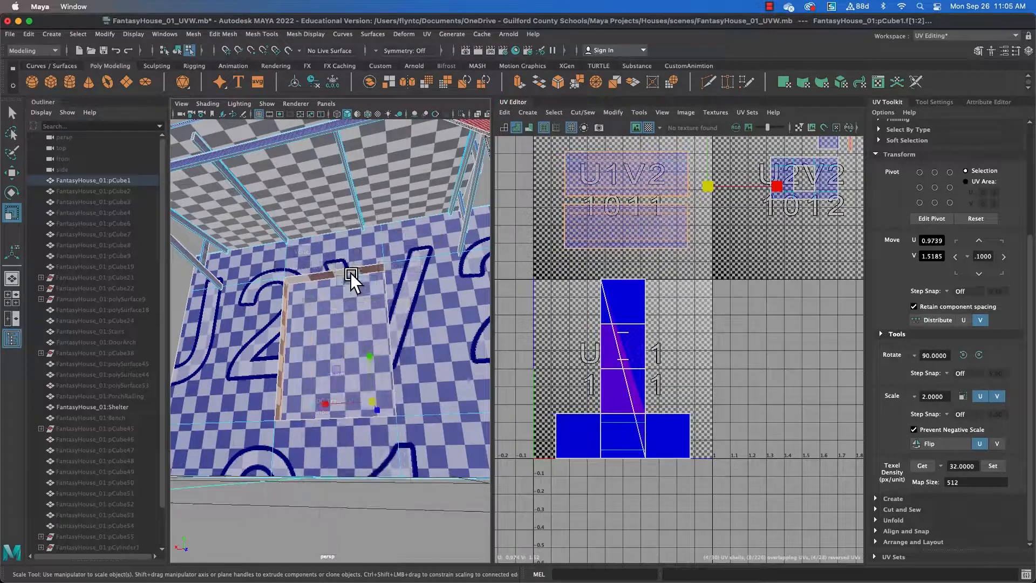
left_click(379, 316)
left_click_drag(382, 317, 373, 484, "alt")
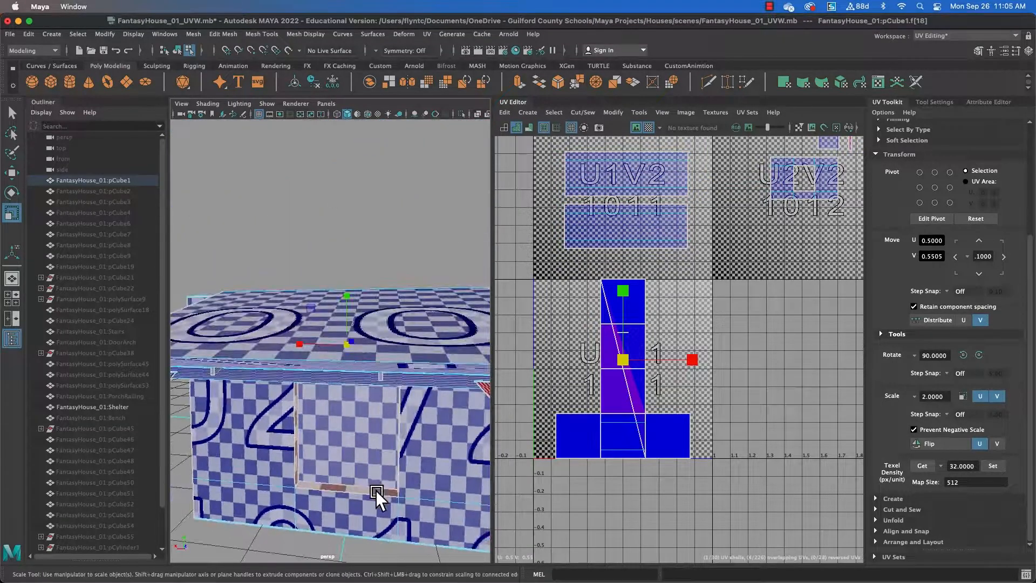
left_click(376, 491, "shift")
left_click_drag(436, 459, 432, 443, "alt")
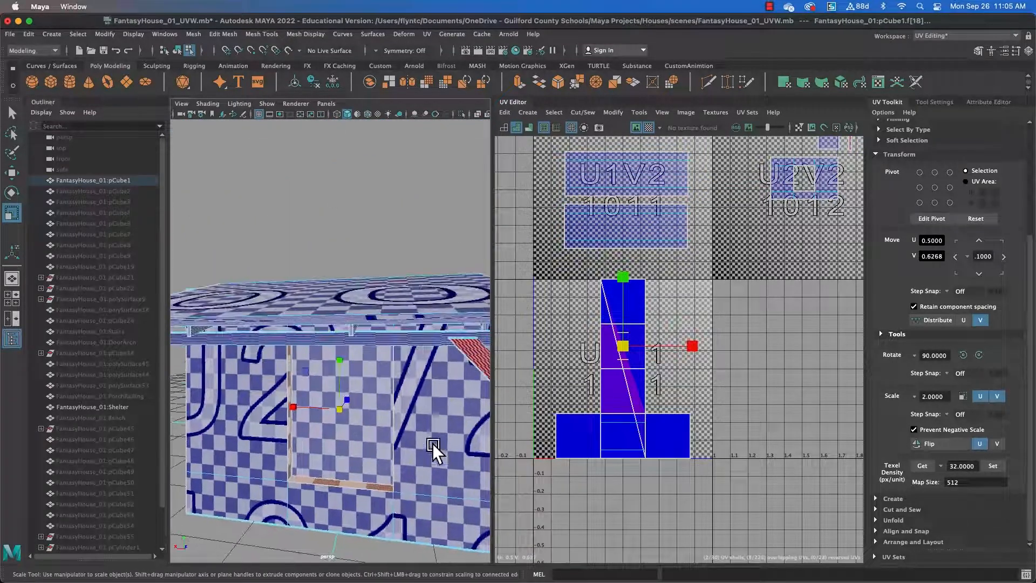
Apply a planar projection fitted to the bounding box to the inset's top and bottom faces
left_click(428, 33)
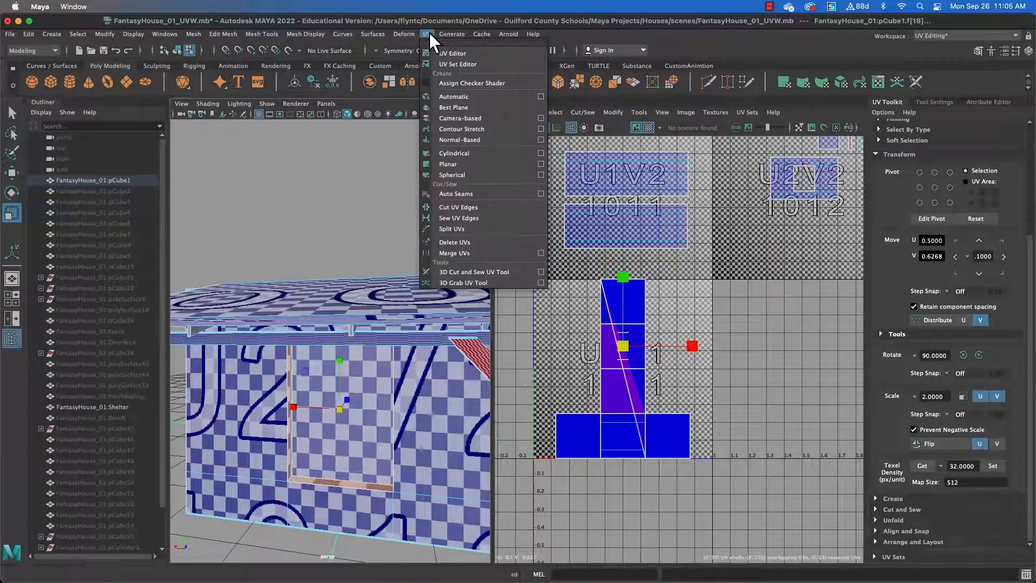
left_click(542, 164)
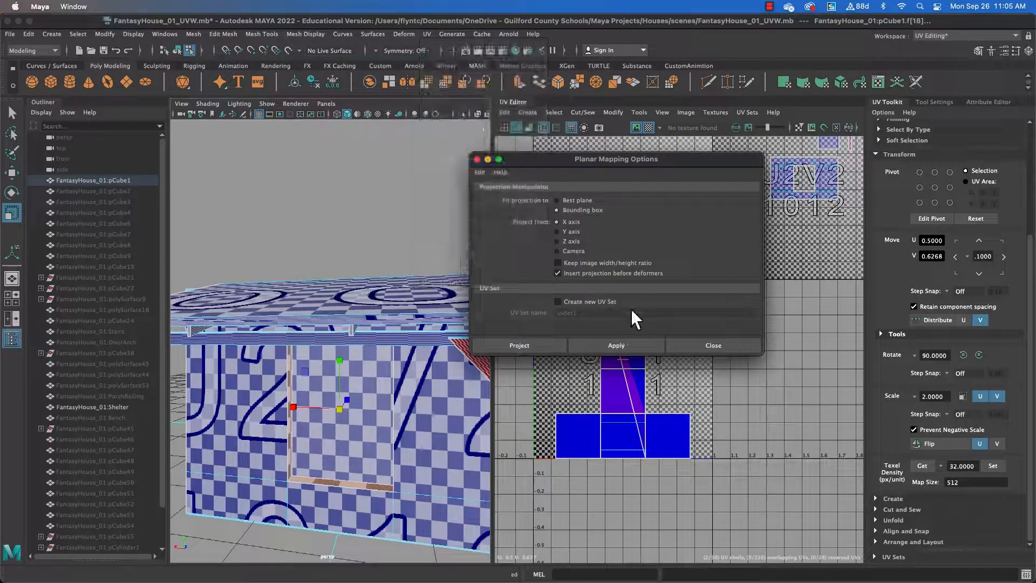
left_click(547, 345)
Scale the top and bottom faces' UVs down into a thin horizontal strip so the checkers look square
left_click_drag(402, 367, 378, 458, "alt")
scroll(351, 490, "down", 8)
scroll(351, 490, "up", 10)
middle_click_drag(351, 490, 365, 412, "alt")
left_click_drag(365, 412, 369, 500, "alt")
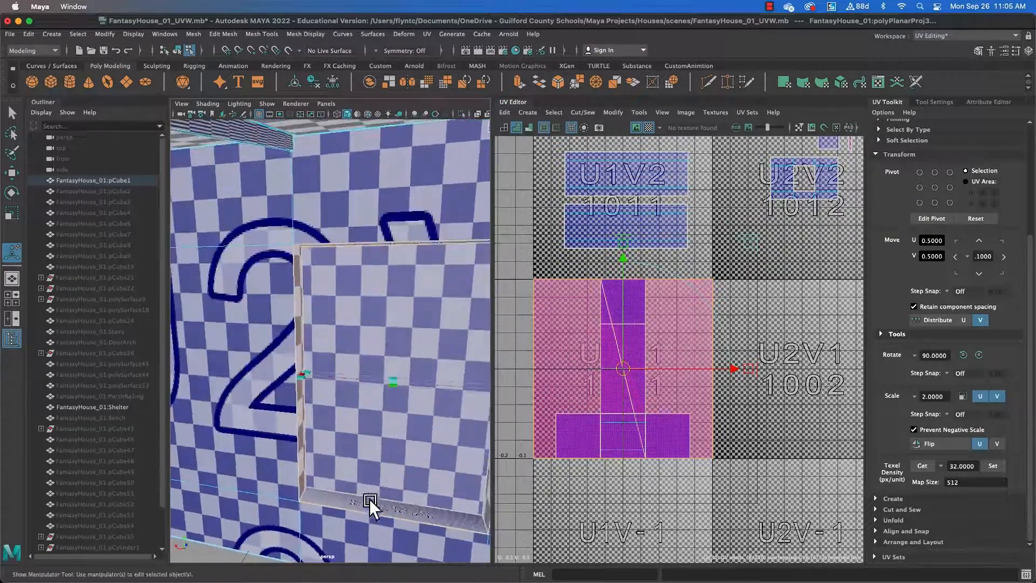
scroll(375, 509, "up", 5)
middle_click_drag(375, 509, 336, 430, "alt")
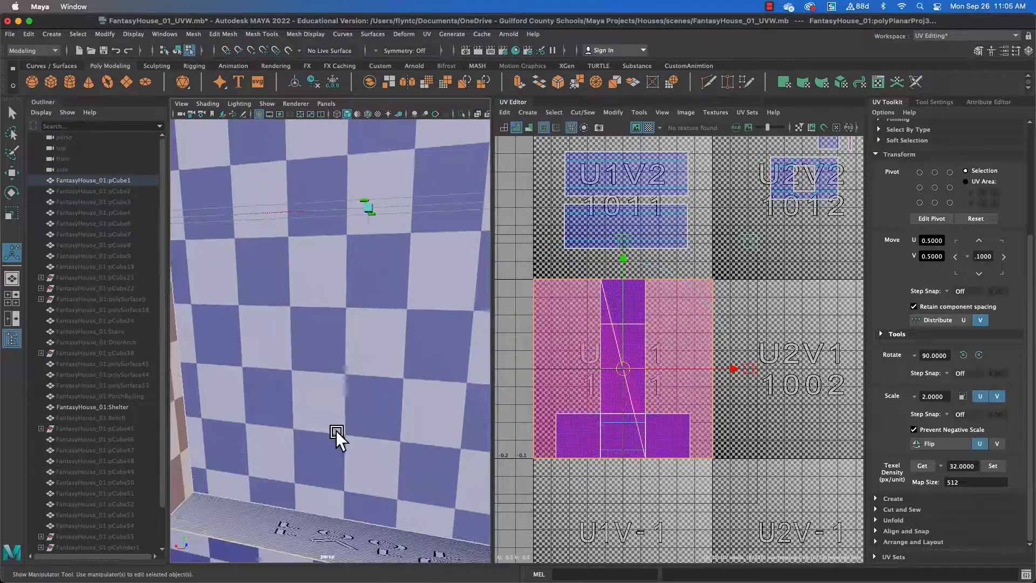
left_click(10, 208)
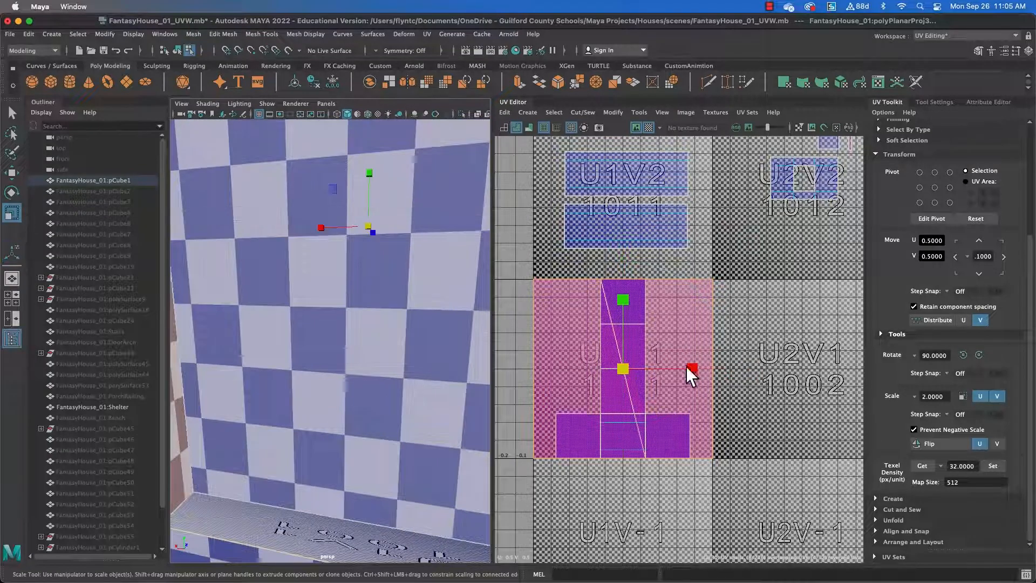
left_click_drag(627, 303, 584, 387)
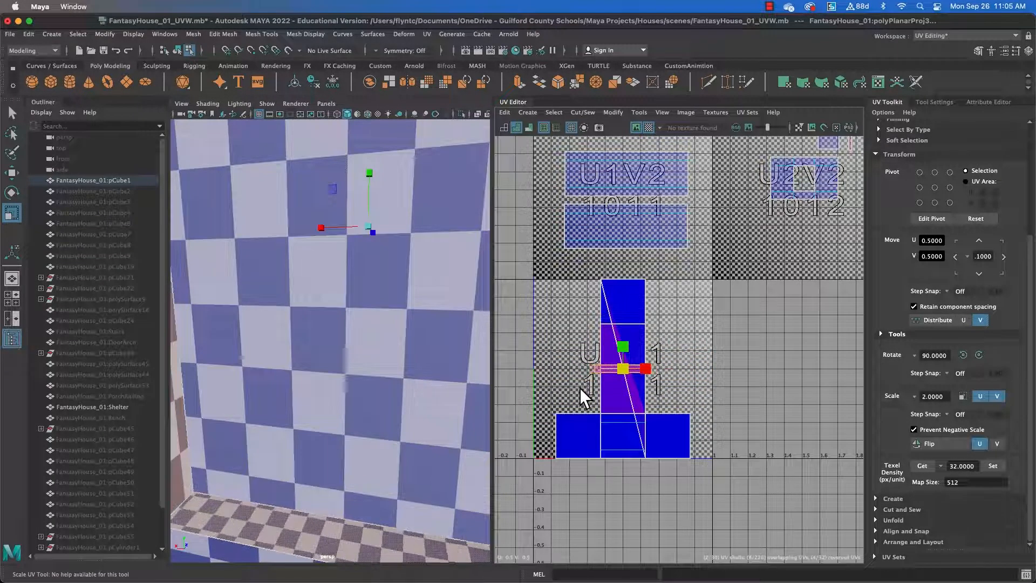
Move the top and bottom faces' strip into the U2V2 tile, above the inset panel's shell
left_click(12, 173)
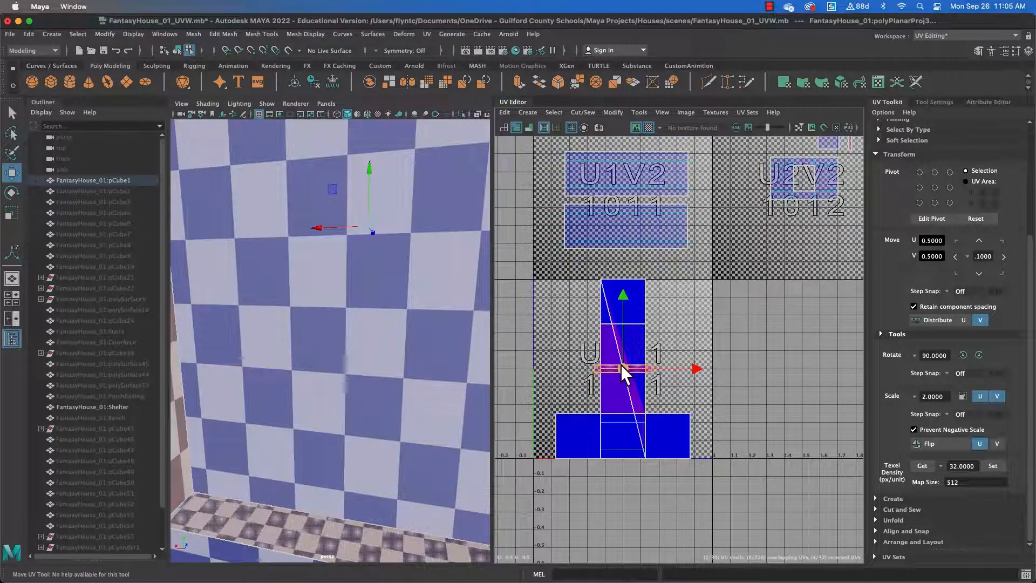
left_click_drag(620, 364, 806, 206)
middle_click_drag(806, 206, 629, 266, "alt")
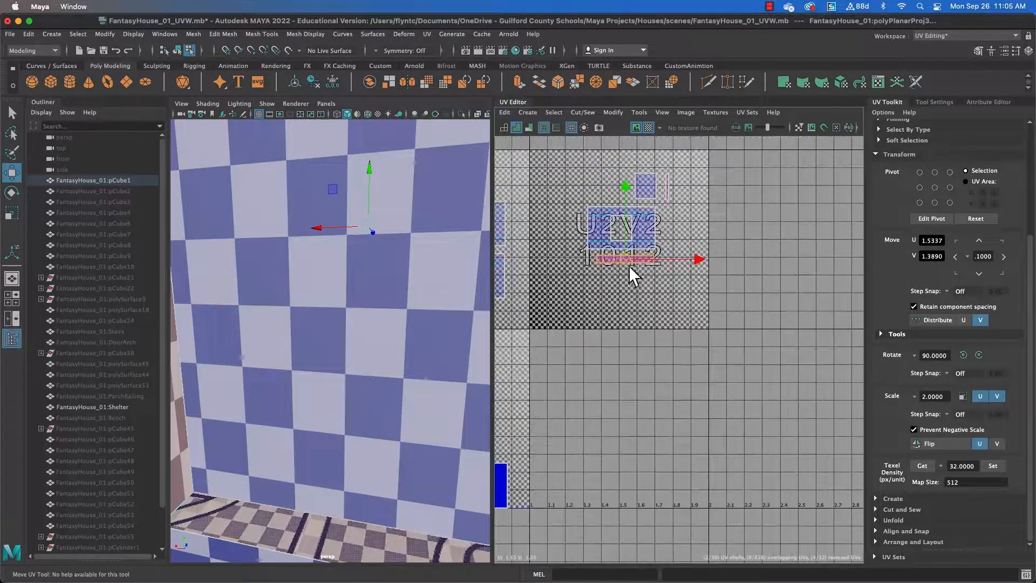
left_click_drag(629, 261, 652, 168)
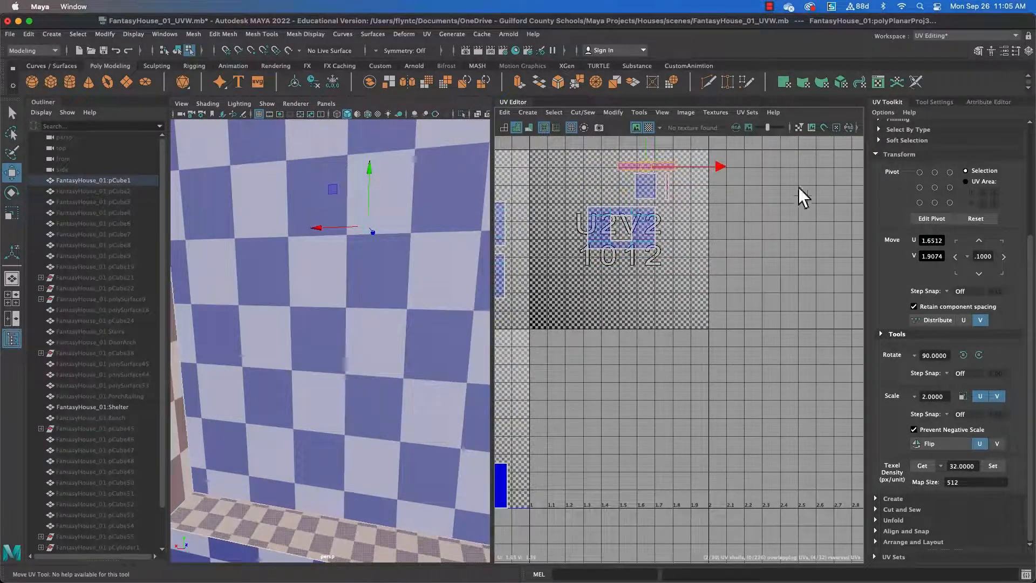
Scale the inset's top and bottom strip down uniformly so its checkers match the size on the neighbouring faces
scroll(669, 164, "up", 5)
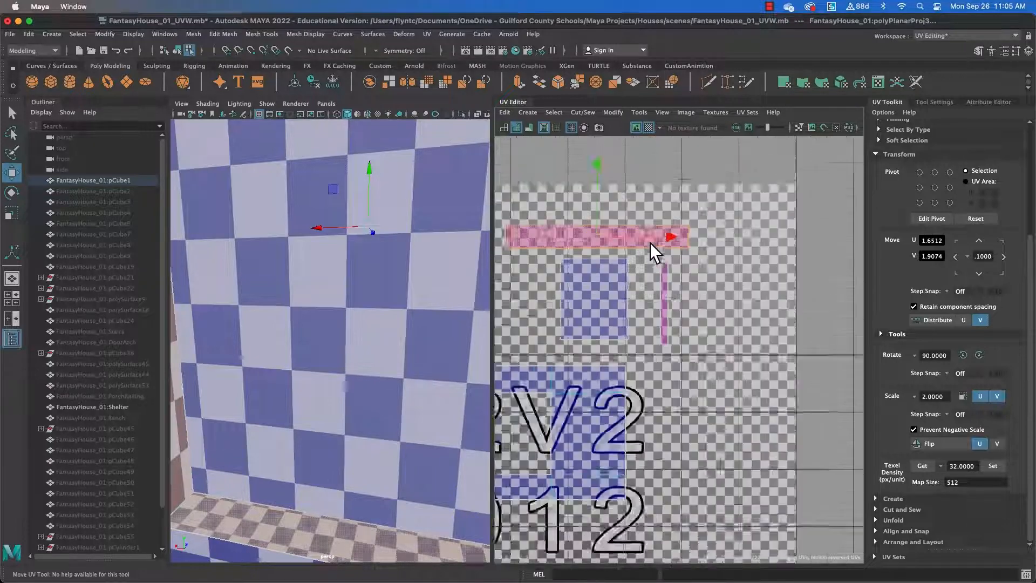
scroll(642, 261, "down", 2)
left_click(11, 212)
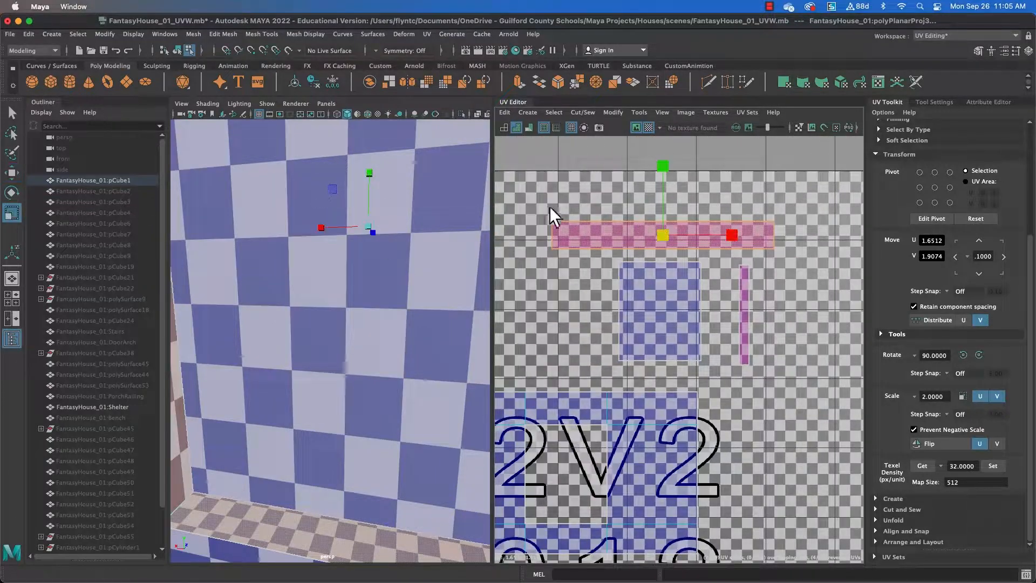
left_click_drag(666, 236, 626, 250)
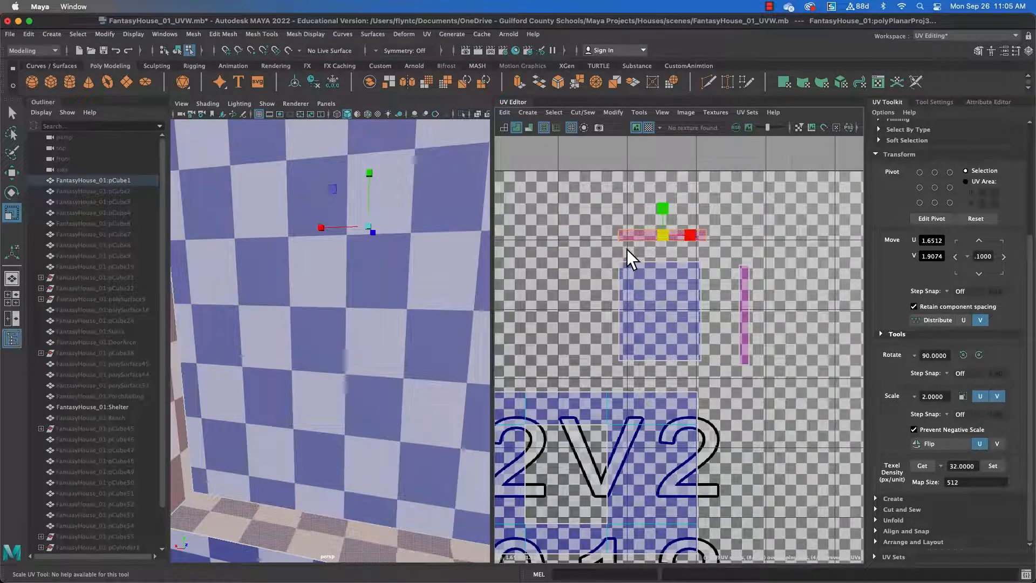
Select the faces of the block's end wall opposite the wall with the inset
middle_click_drag(663, 316, 762, 199, "alt")
key("a")
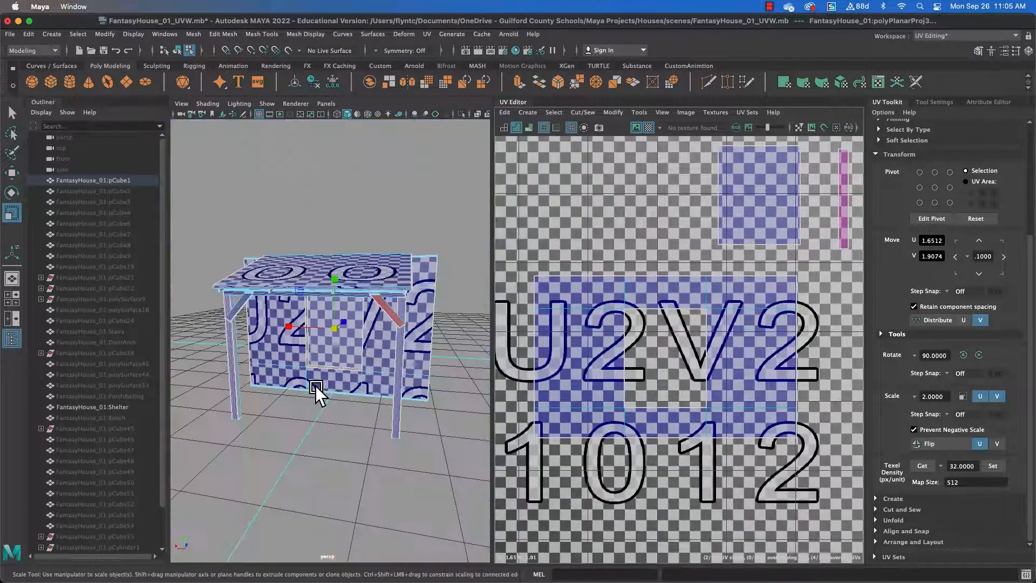
left_click_drag(317, 388, 307, 368, "alt")
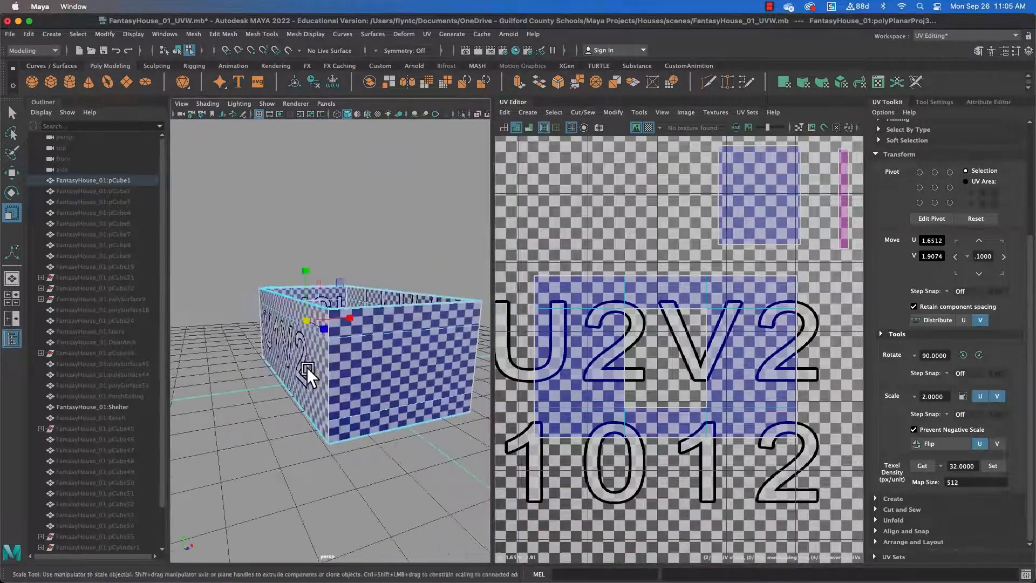
left_click(400, 321)
left_click(405, 355)
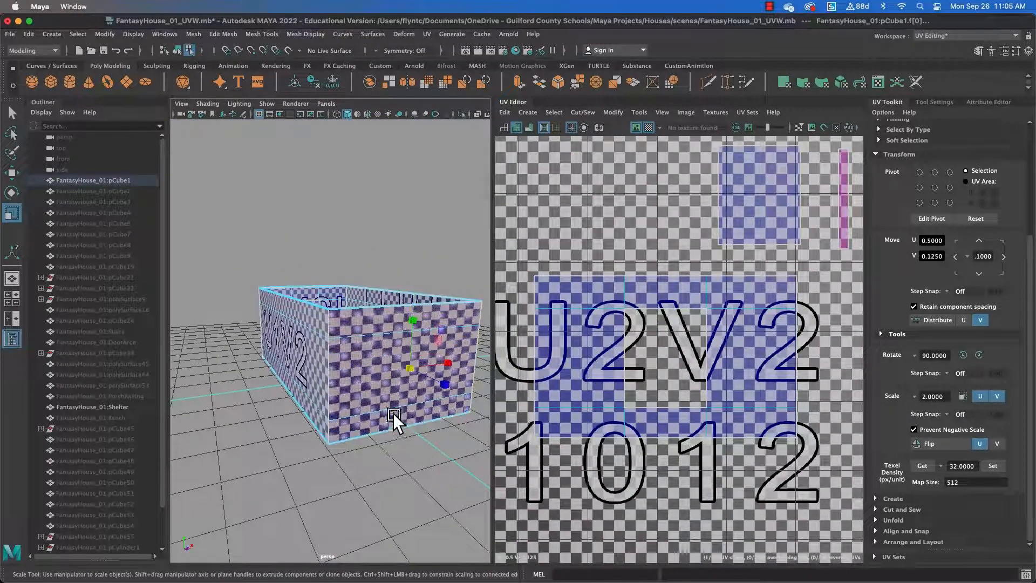
Apply a planar projection to the end wall, fitted to the bounding box and projected from the Z axis
left_click_drag(393, 413, 463, 367, "alt")
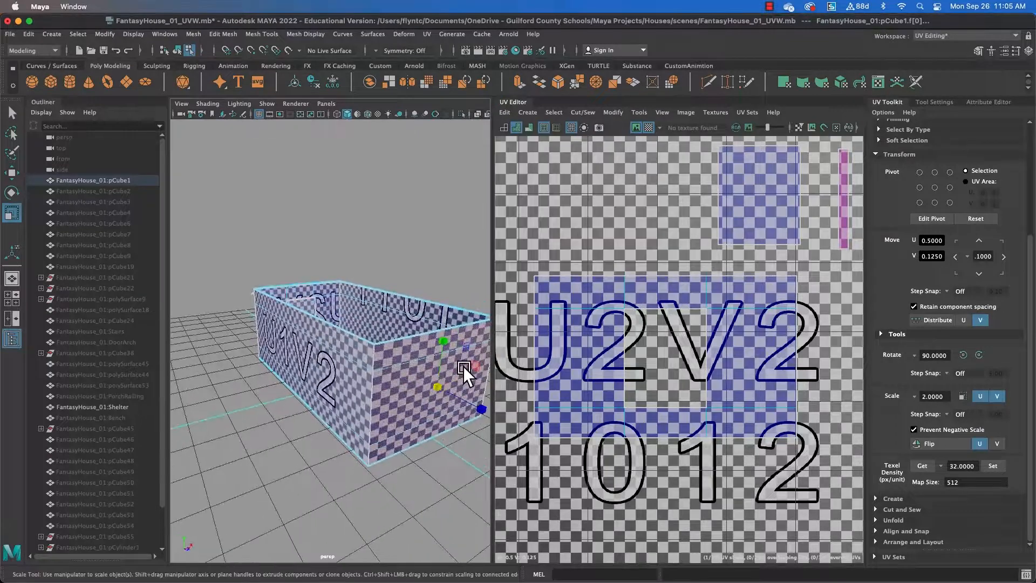
left_click(427, 34)
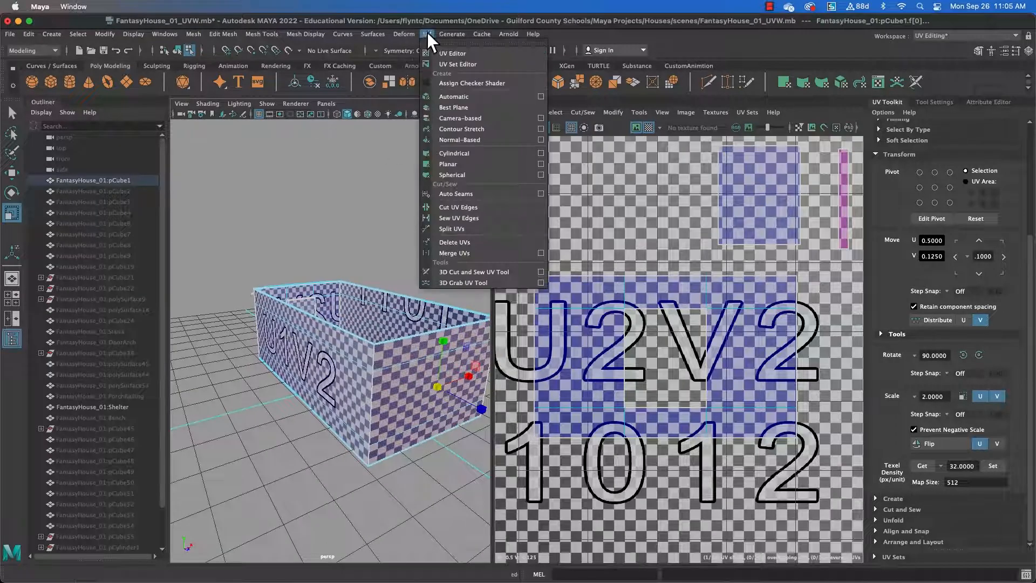
left_click(540, 164)
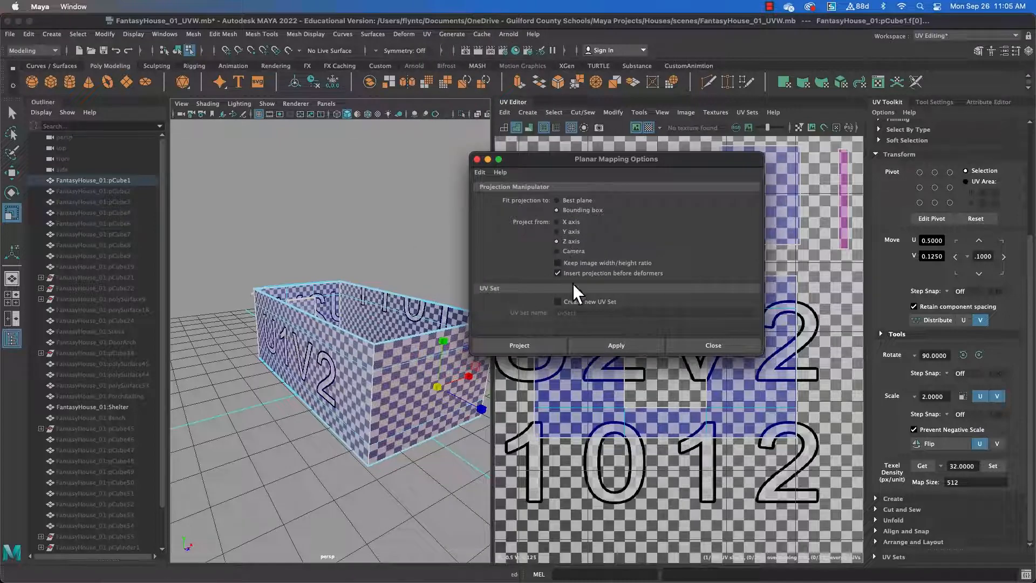
left_click(542, 347)
left_click_drag(412, 372, 386, 361, "alt")
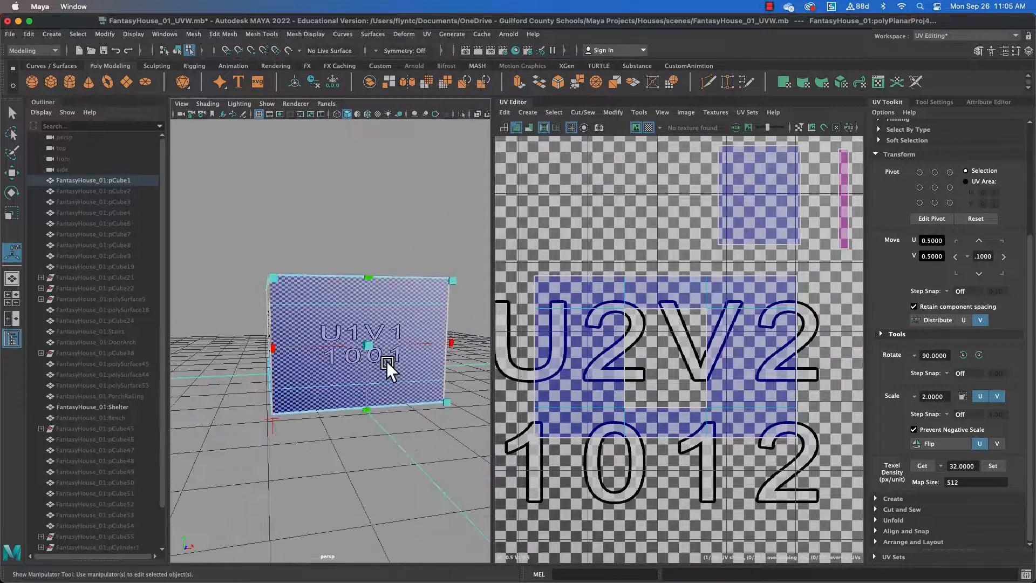
scroll(369, 351, "up", 5)
middle_click_drag(338, 346, 287, 351, "alt")
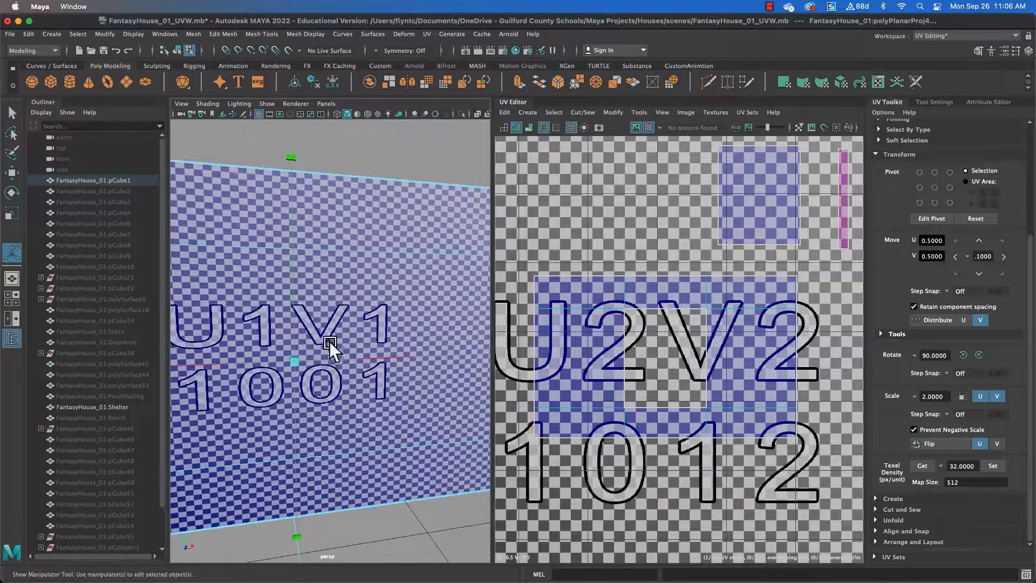
Activate the Scale tool and switch to UV shell selection
left_click(12, 212)
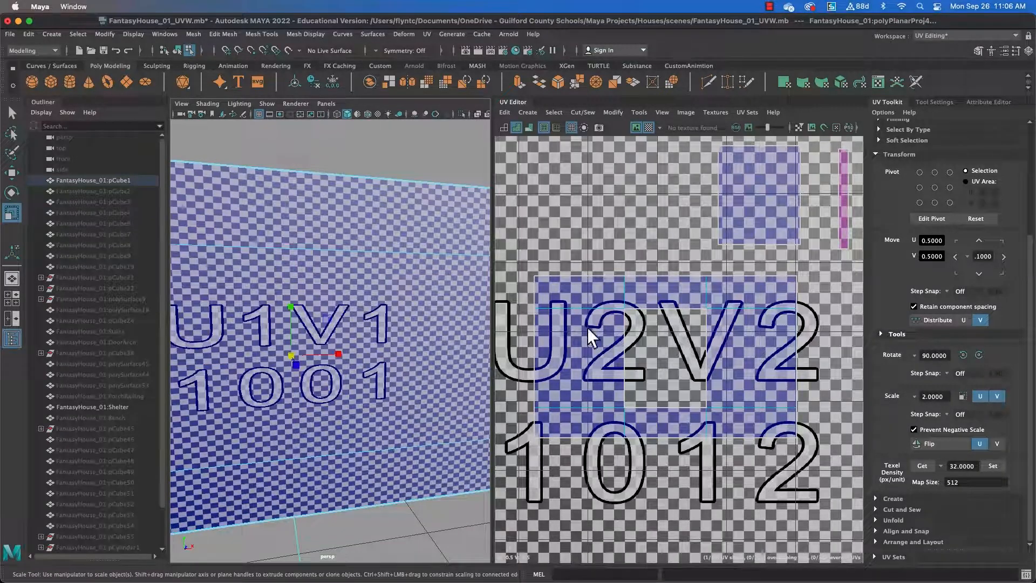
scroll(414, 320, "down", 5)
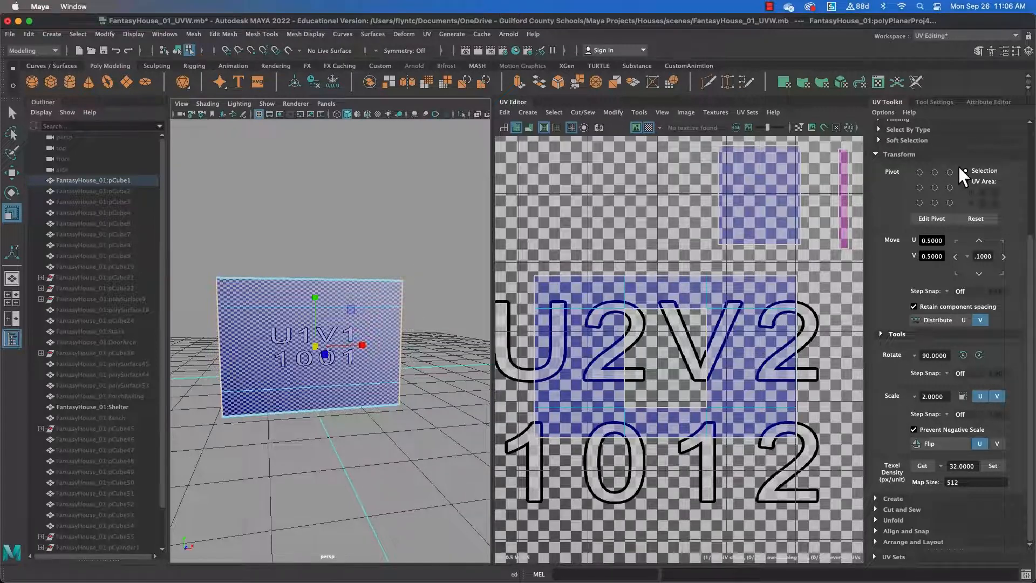
scroll(959, 167, "up", 5)
left_click(986, 132)
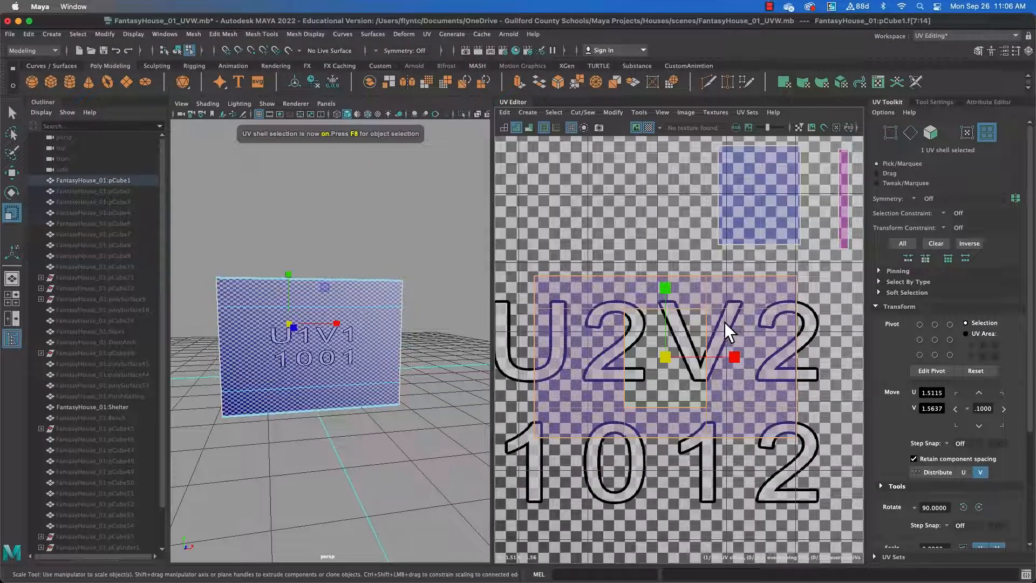
Try to scale the front wall's UV shell vertically
left_click_drag(665, 287, 666, 298)
key("super+z")
Select the opposite end wall's shell in the U1V1 tile and scale it down vertically until its checkers look square
middle_click_drag(697, 360, 701, 216, "alt")
middle_click_drag(680, 351, 678, 140, "alt")
scroll(658, 326, "up", 2)
scroll(657, 319, "down", 2)
scroll(657, 319, "down", 4)
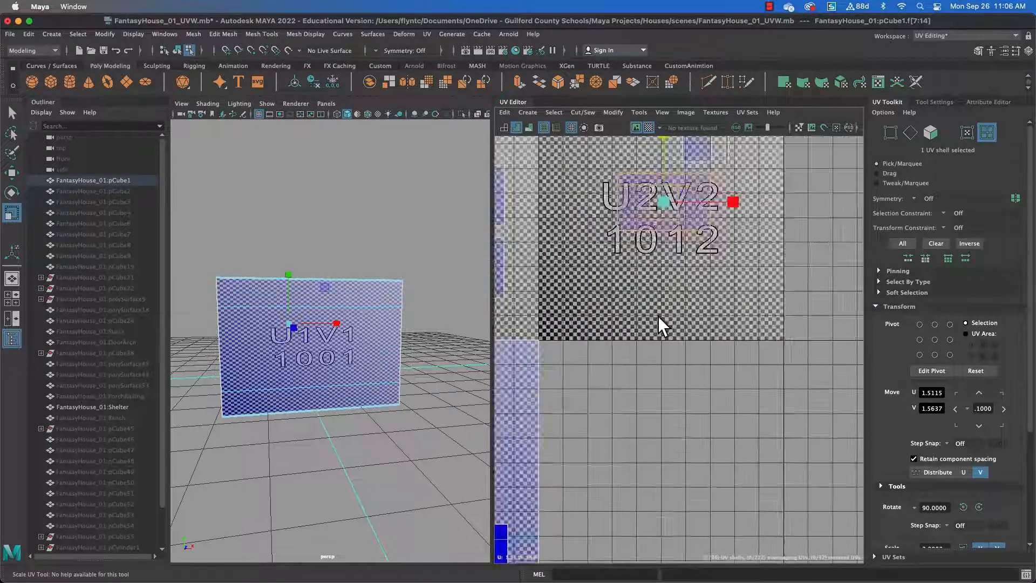
scroll(762, 283, "up", 2)
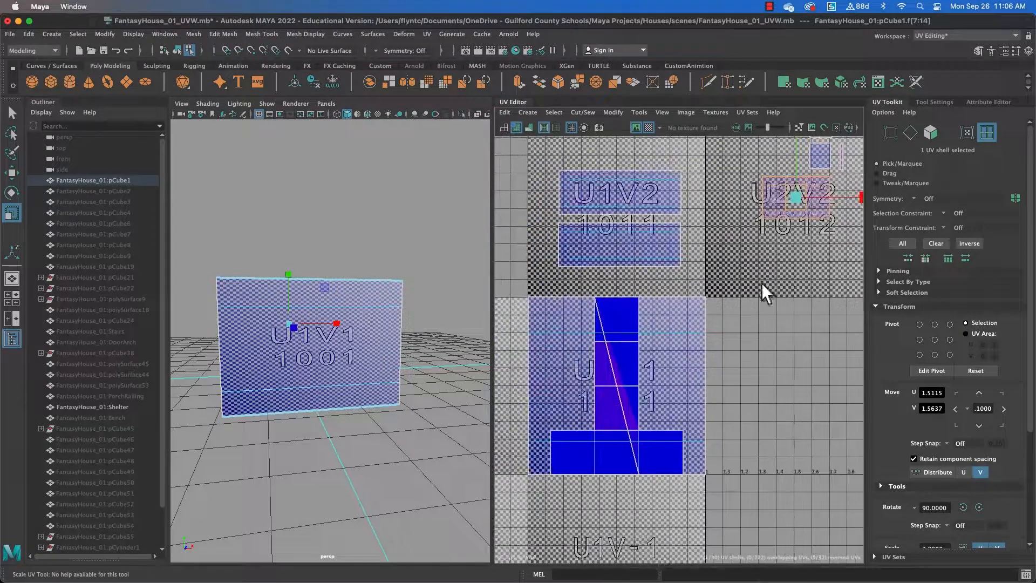
left_click(254, 299)
left_click_drag(624, 311, 619, 341)
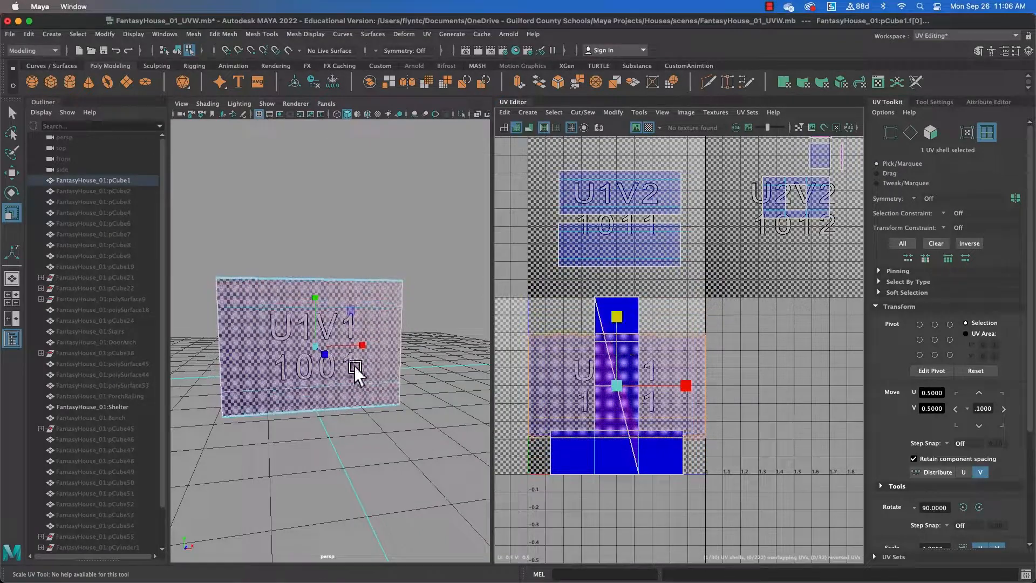
scroll(356, 370, "up", 5)
scroll(349, 365, "down", 2)
scroll(358, 354, "down", 1)
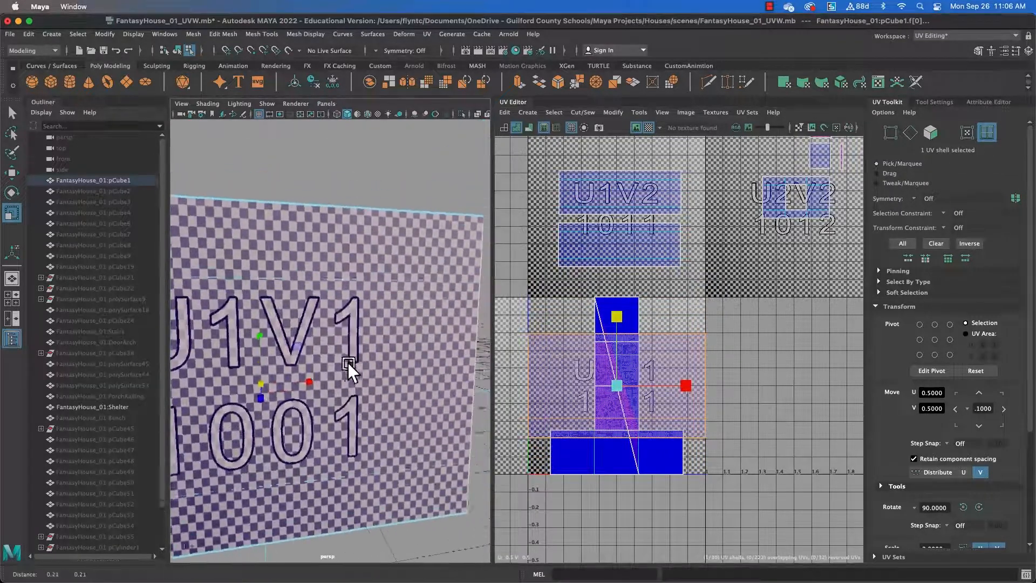
left_click_drag(620, 318, 620, 314)
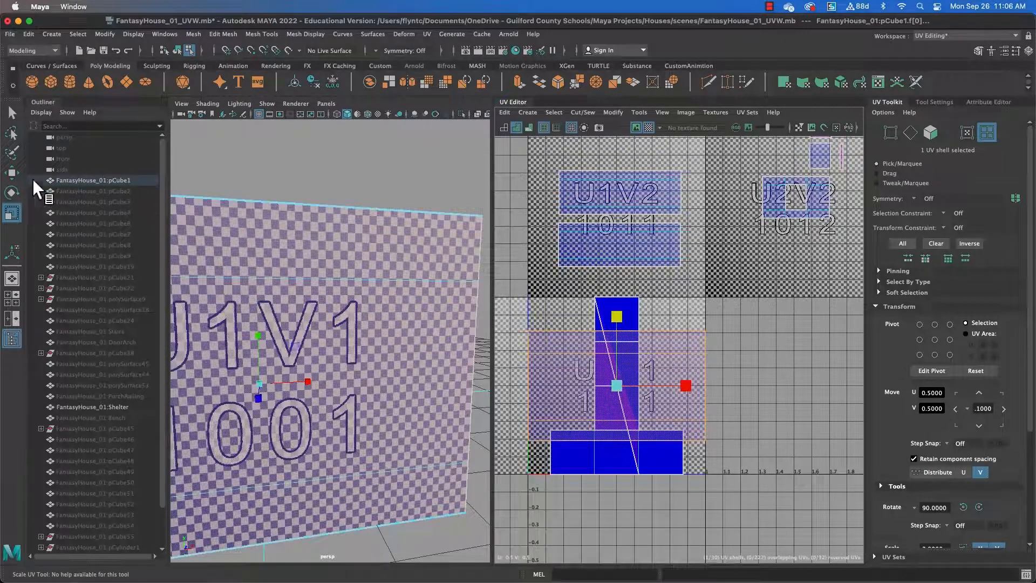
Move the end wall's shell out of the U1V1 tile and scale it down uniformly toward the front wall's shell size
left_click(12, 174)
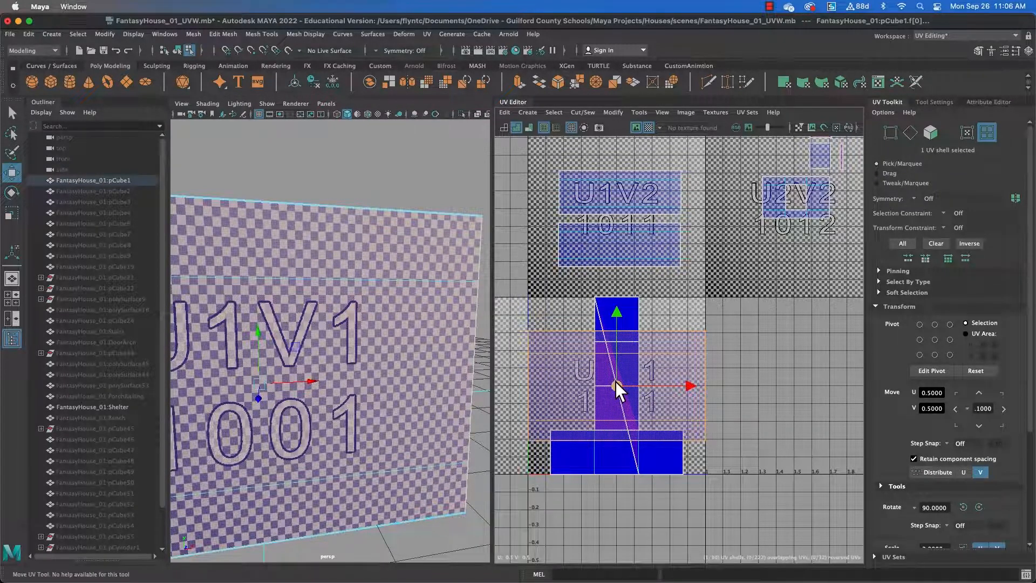
left_click_drag(615, 380, 779, 289)
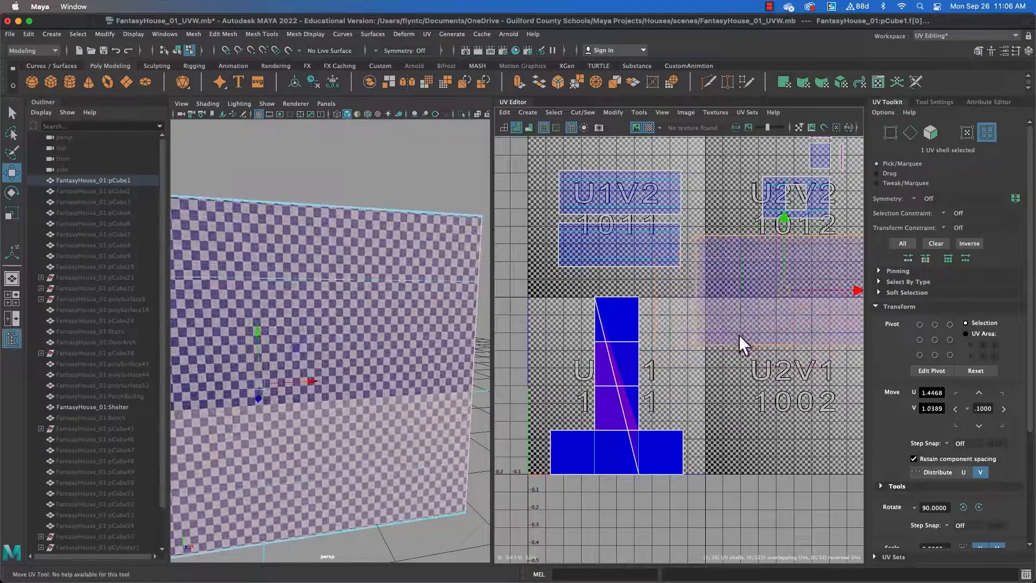
middle_click_drag(739, 340, 637, 331, "alt")
left_click(12, 212)
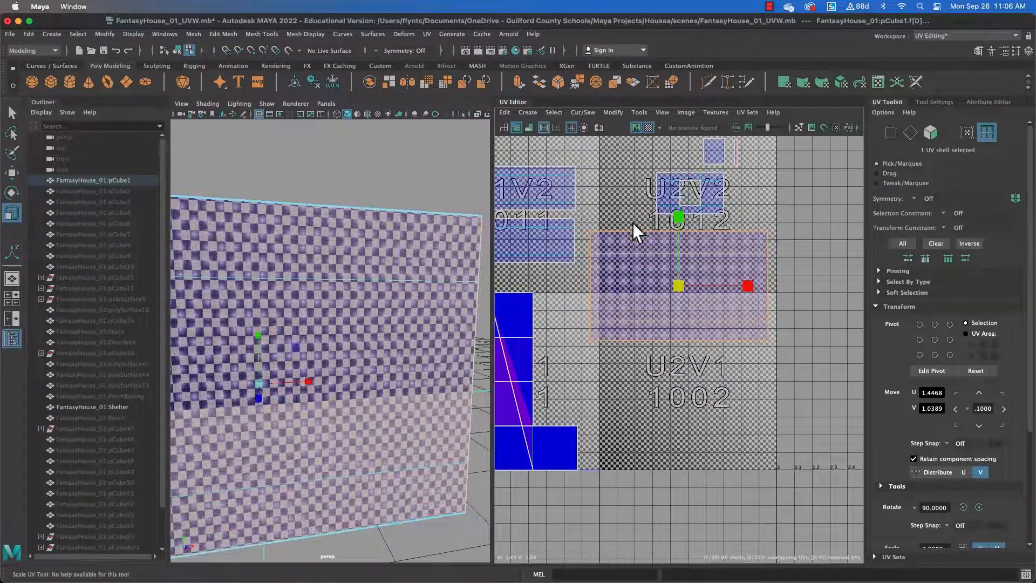
left_click_drag(683, 284, 639, 306)
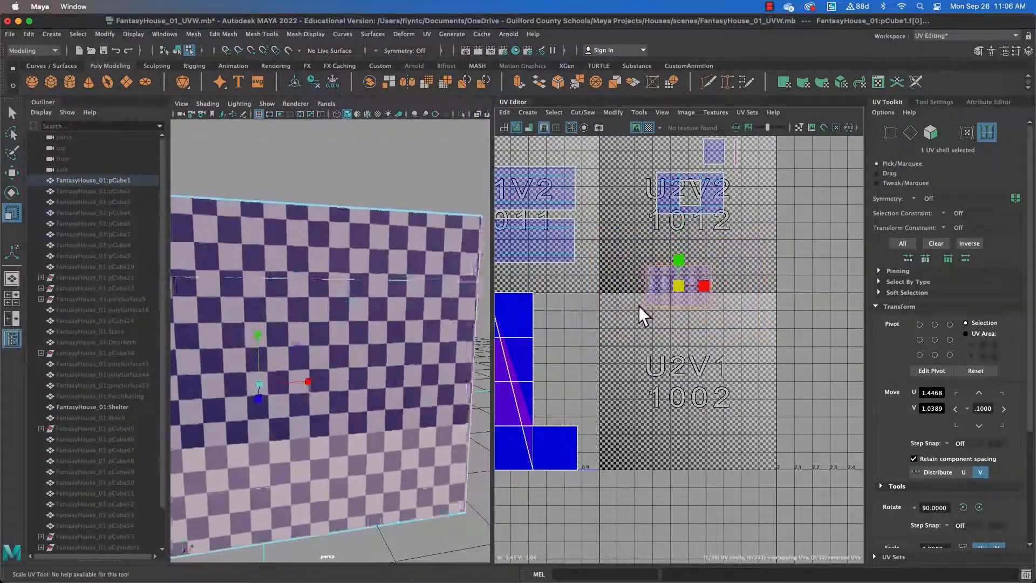
Place the end wall's shell below the front wall's shell in the U2V2 tile and enlarge it slightly to match its width
left_click(12, 173)
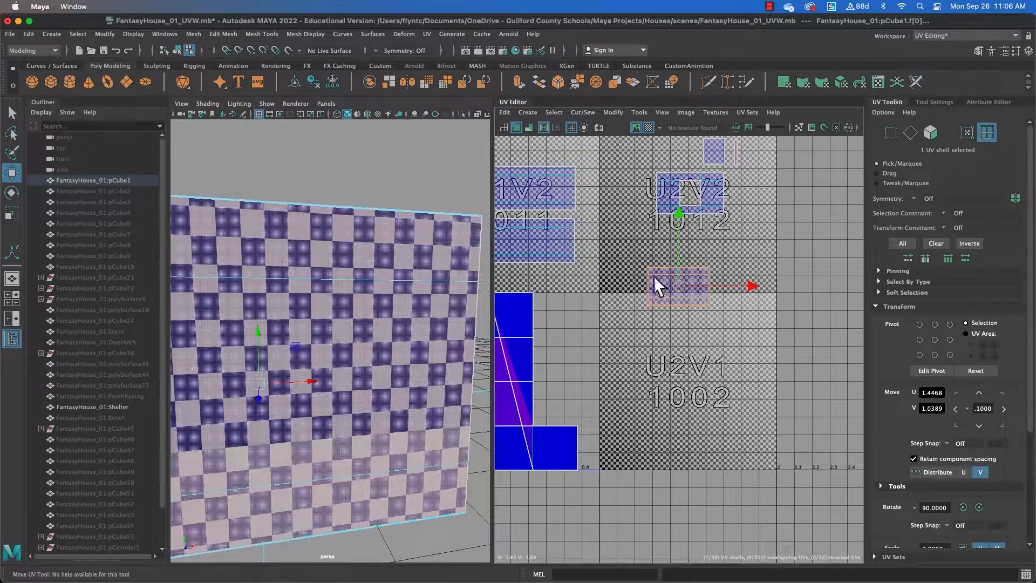
left_click_drag(676, 284, 688, 238)
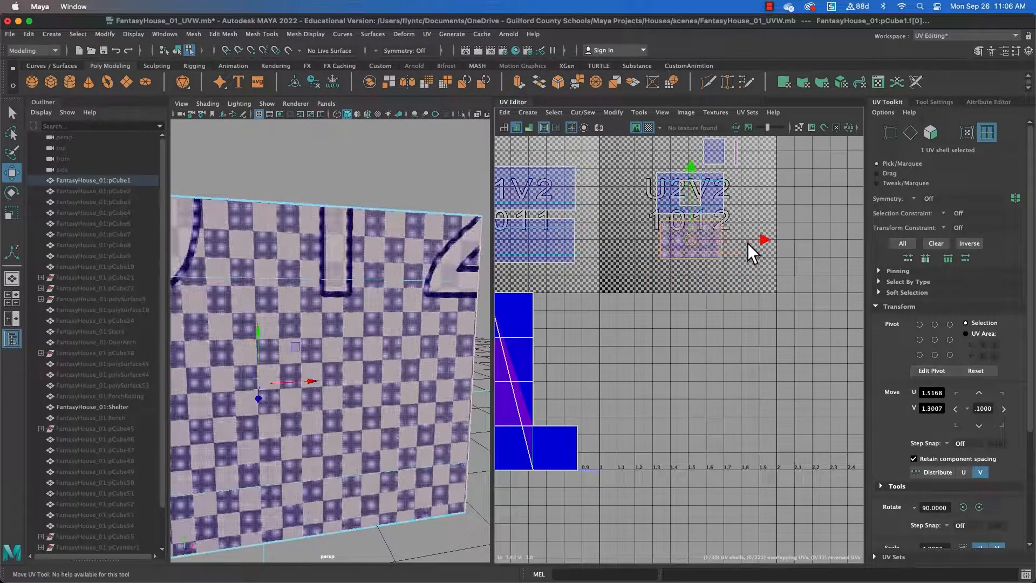
scroll(744, 242, "up", 3)
middle_click_drag(740, 235, 726, 342, "alt")
scroll(699, 346, "up", 3)
scroll(745, 348, "up", 1)
left_click(12, 212)
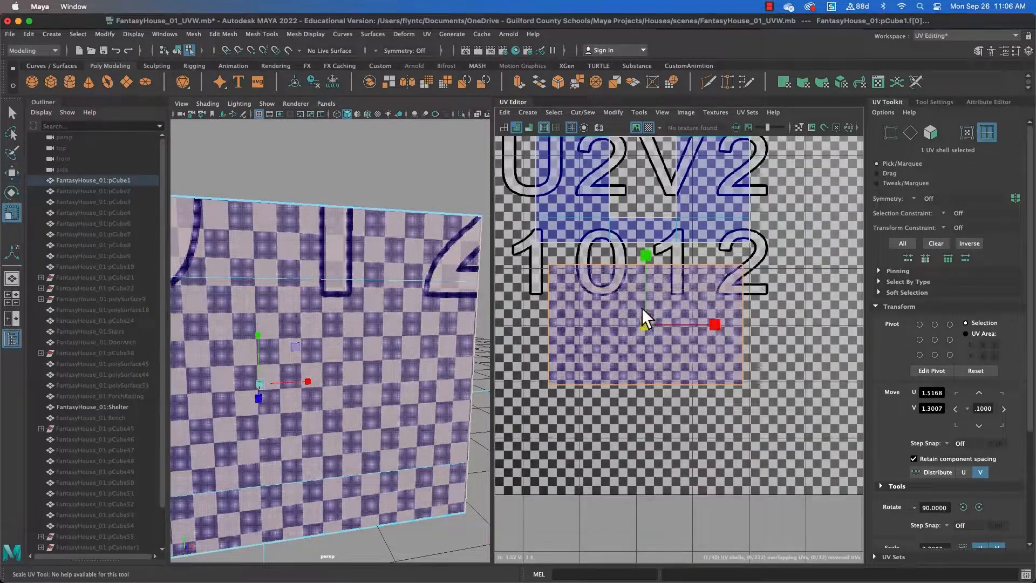
left_click_drag(652, 326, 658, 324)
scroll(653, 358, "down", 5)
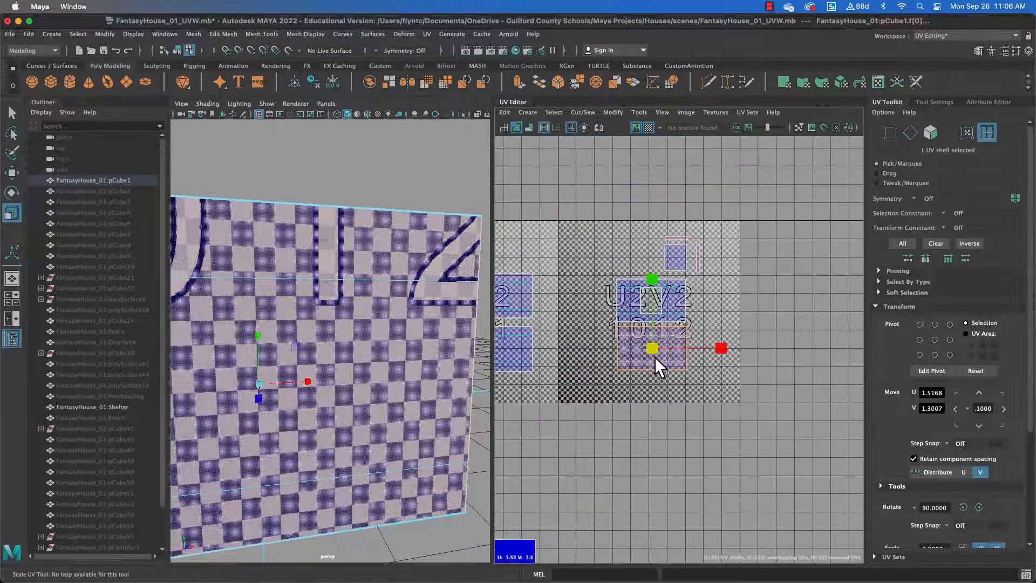
middle_click_drag(652, 373, 736, 323, "alt")
scroll(729, 331, "down", 2)
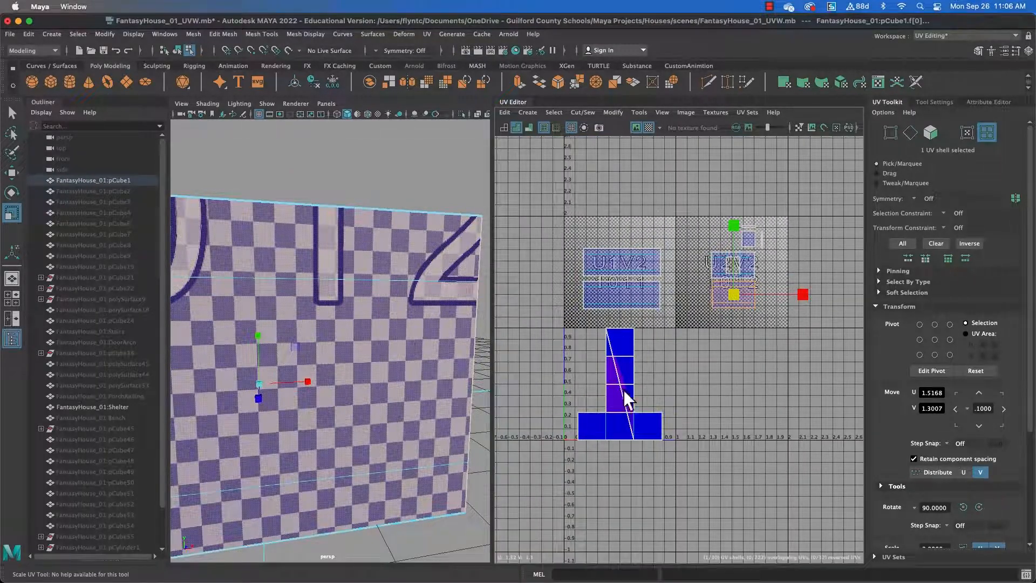
Return to object selection, select the Shelter object and hide it
middle_click_drag(393, 329, 436, 307, "alt")
scroll(374, 317, "down", 10)
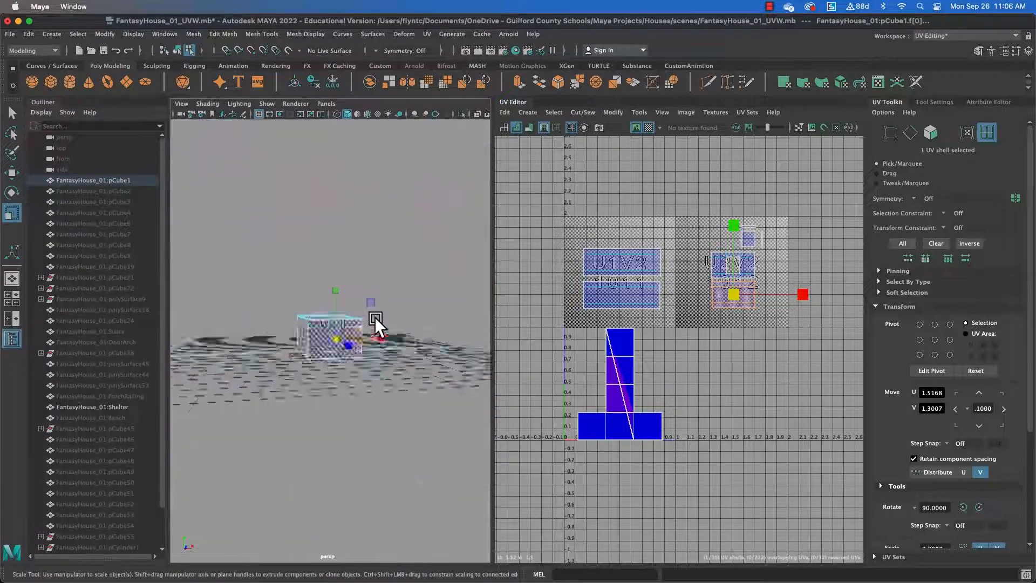
scroll(372, 319, "up", 5)
left_click_drag(360, 331, 548, 324, "alt")
right_click_drag(380, 259, 430, 234)
left_click(428, 329)
left_click_drag(428, 329, 335, 342, "alt")
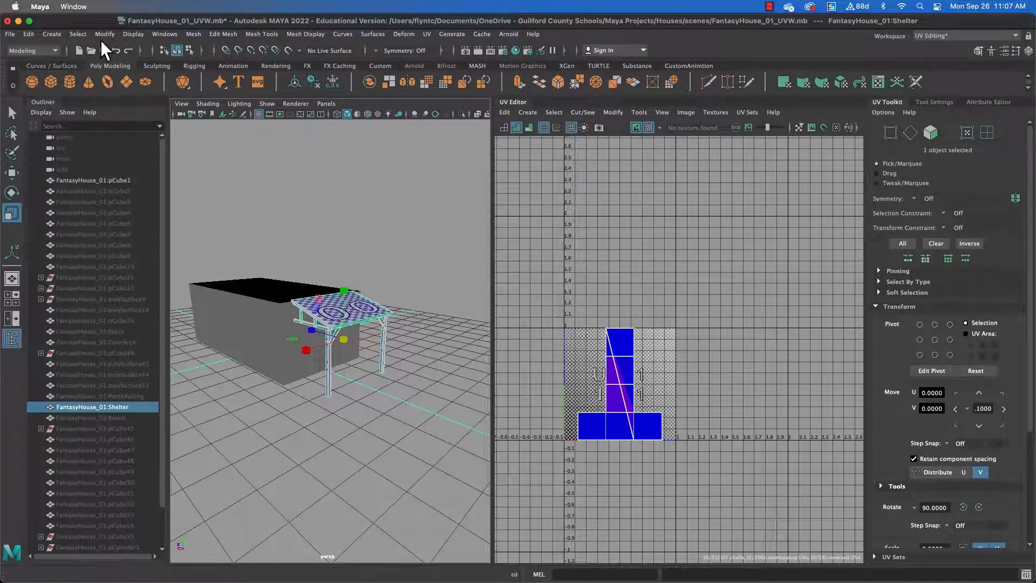
left_click(134, 33)
mouse_move(159, 92)
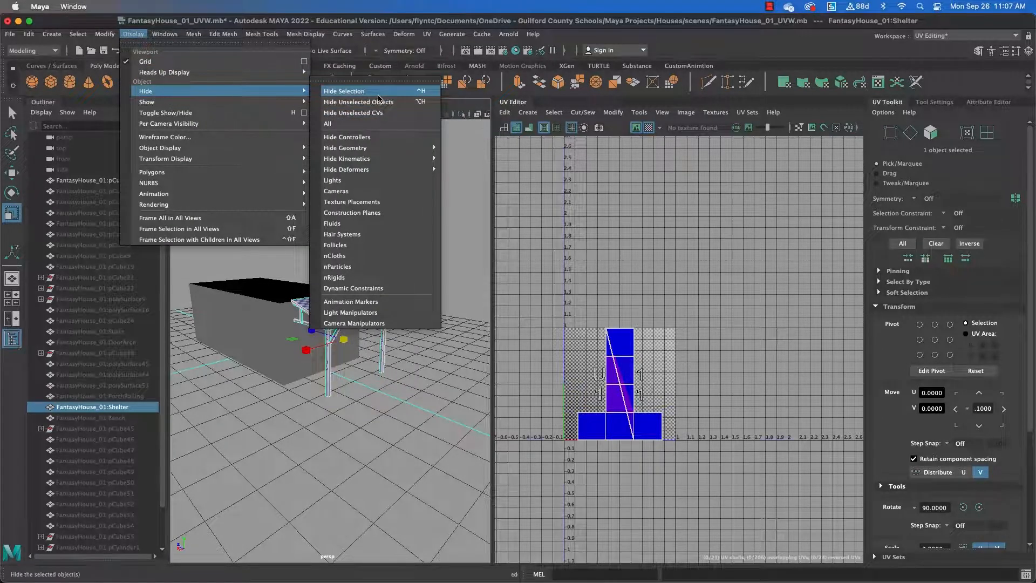
left_click(345, 91)
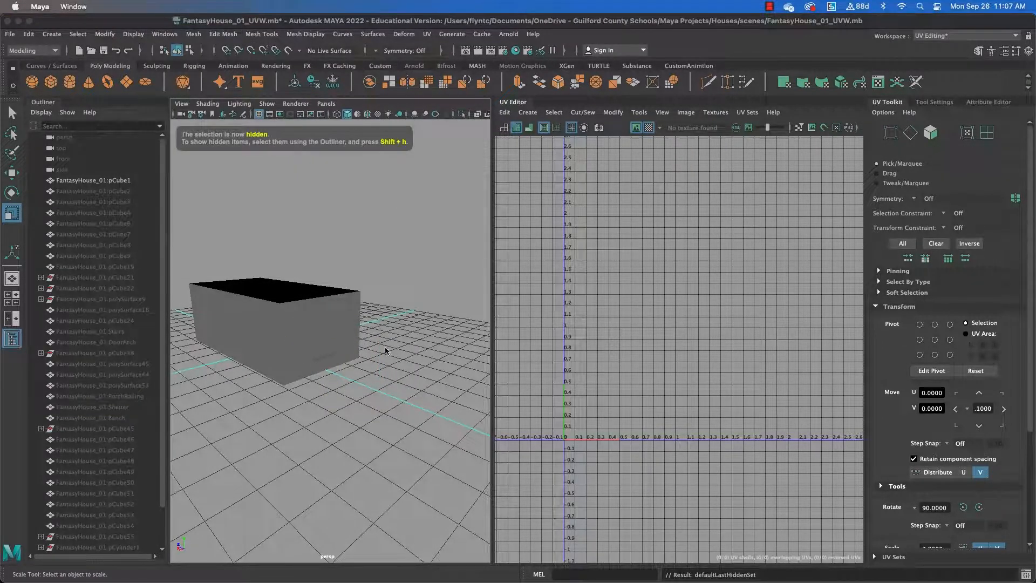
Select the ground-floor block and switch back to UV shell selection
left_click(324, 315)
left_click_drag(307, 328, 356, 330, "alt")
middle_click_drag(356, 330, 353, 335, "alt")
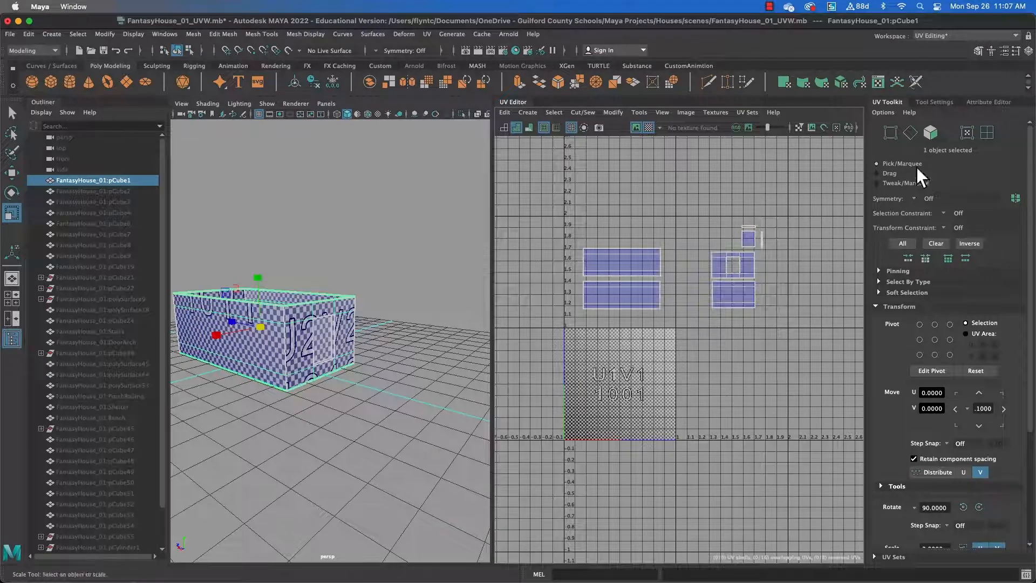
left_click(987, 132)
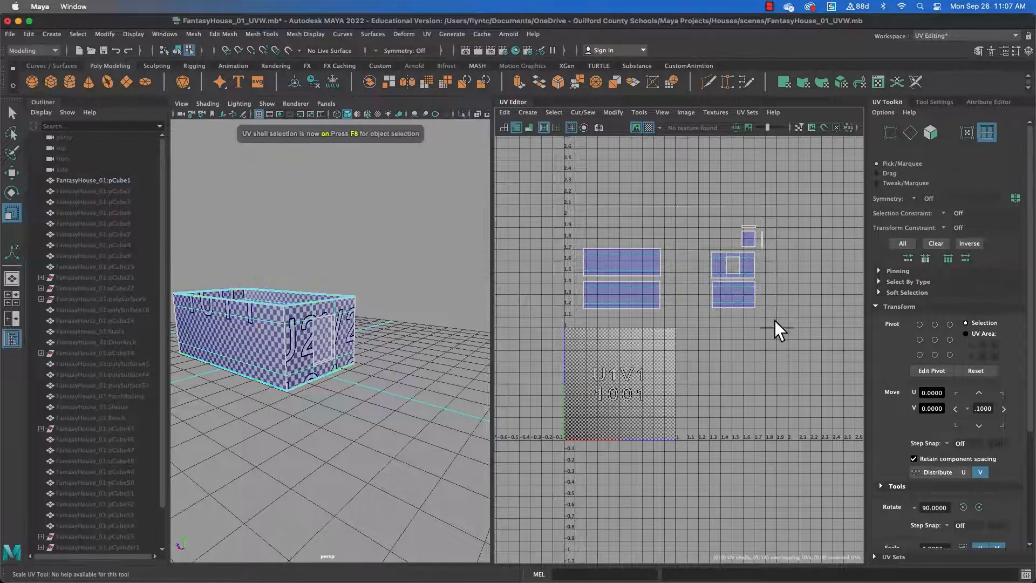
Scale all of the ground-floor block's shells down together and move them into the upper part of the U1V1 tile
left_click_drag(775, 321, 631, 353)
key("w")
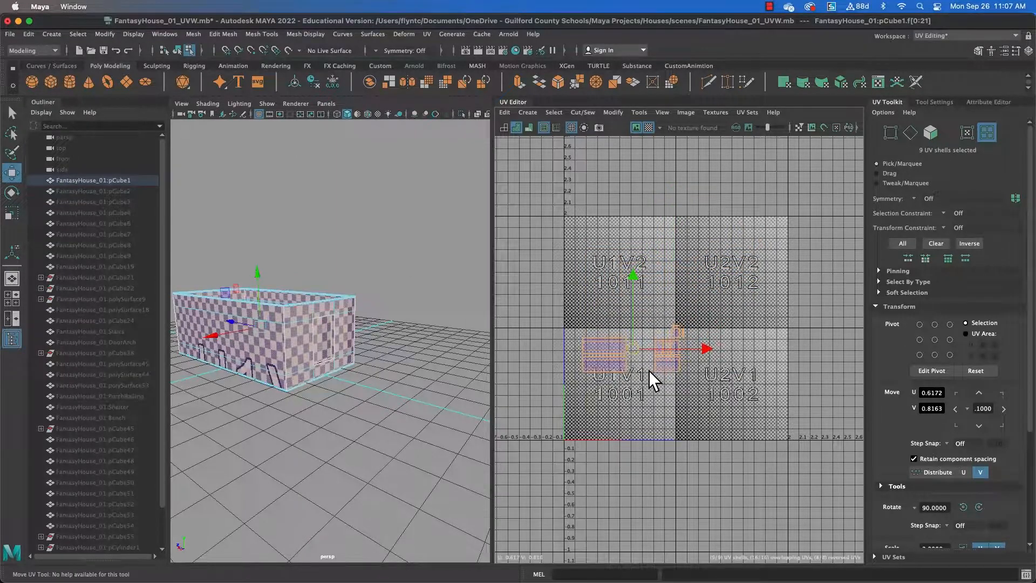
scroll(646, 369, "down", 2)
middle_click_drag(645, 368, 714, 289, "alt")
scroll(708, 293, "up", 3)
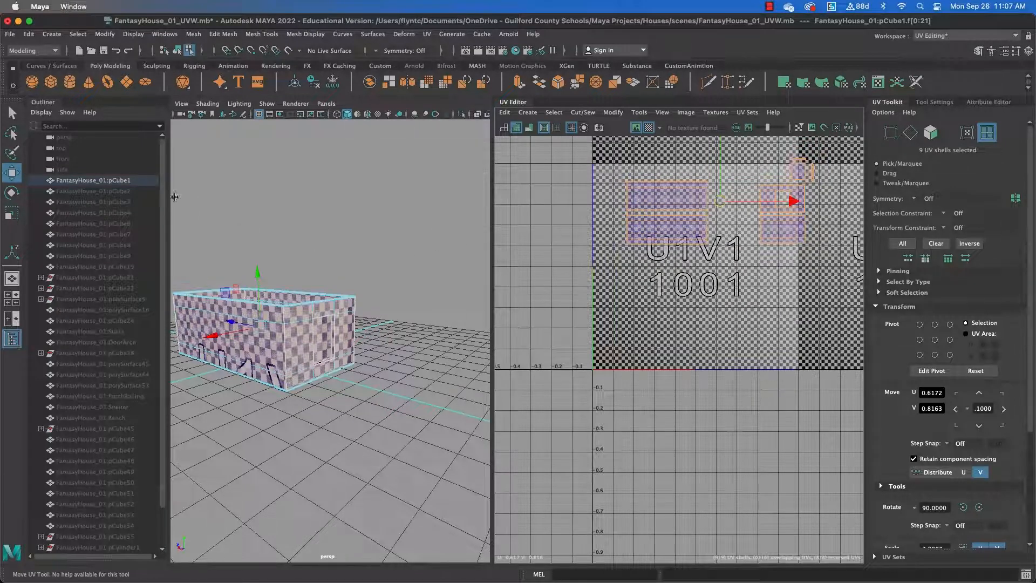
Place the two end-wall shells side by side along the bottom edge of the U1V1 tile
left_click(665, 233)
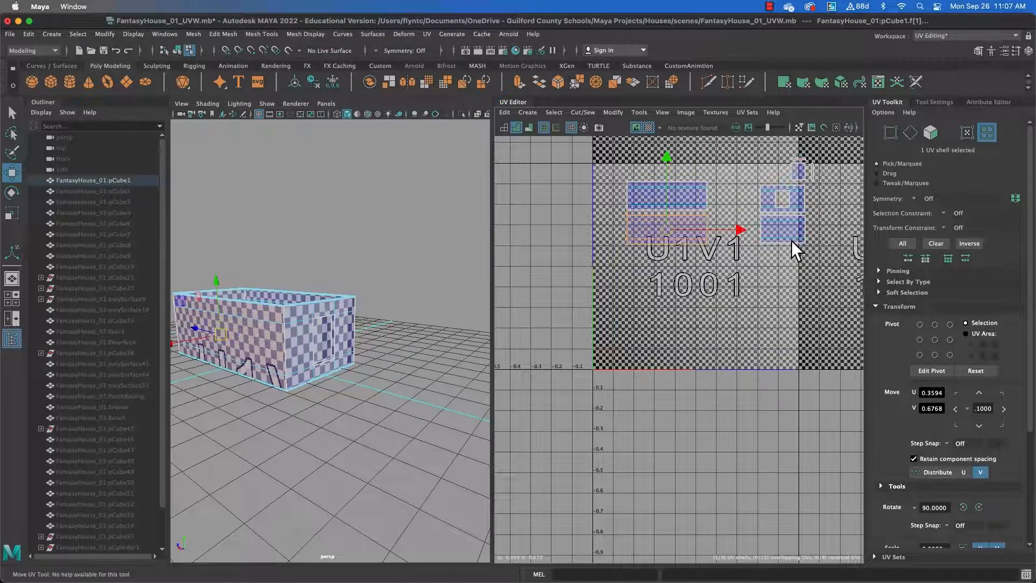
left_click_drag(791, 241, 694, 349)
left_click(647, 314)
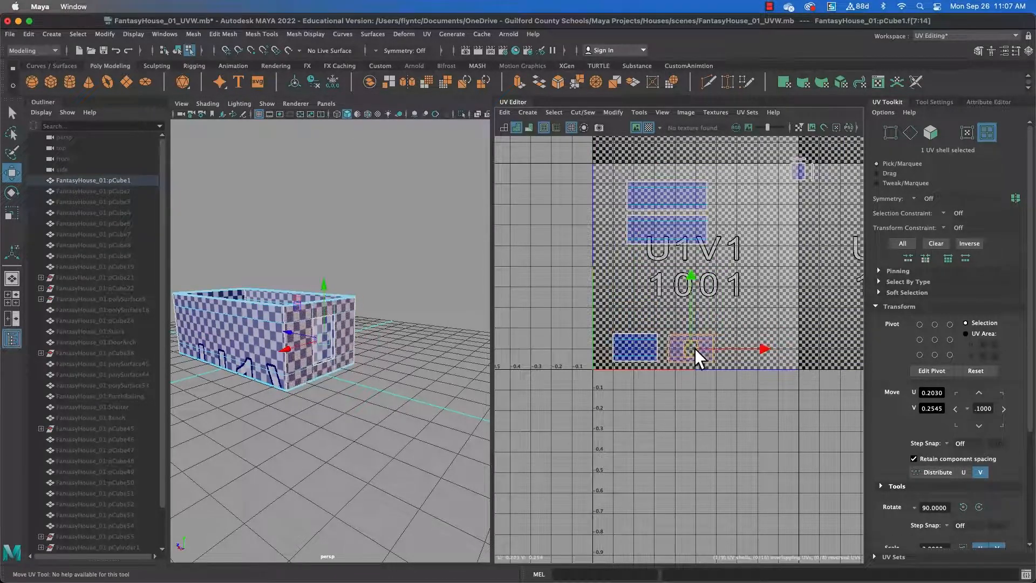
Enlarge the two long-wall shells together uniformly and centre them in the upper part of the U1V1 tile
left_click_drag(614, 170, 696, 243)
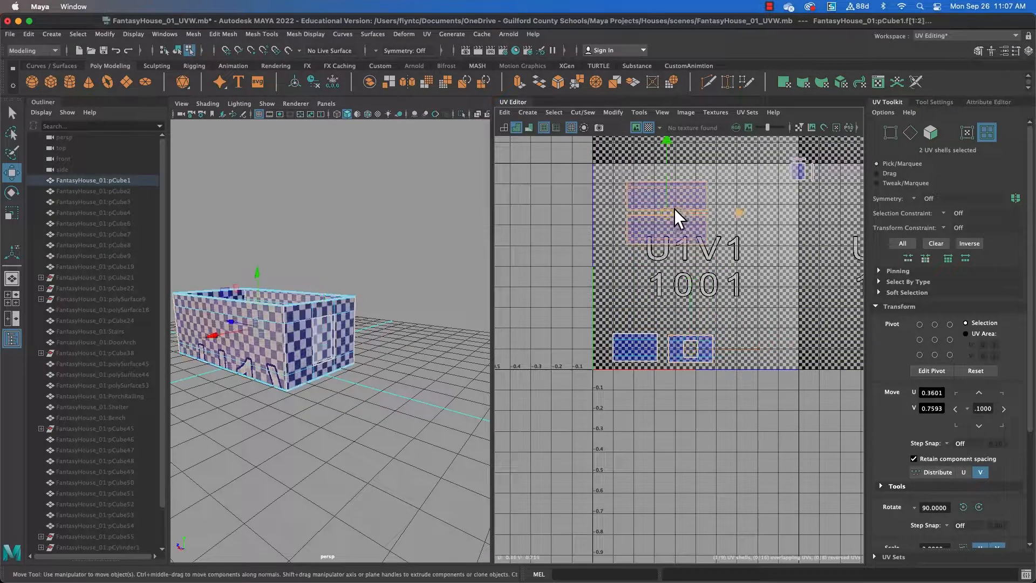
left_click_drag(669, 209, 694, 222)
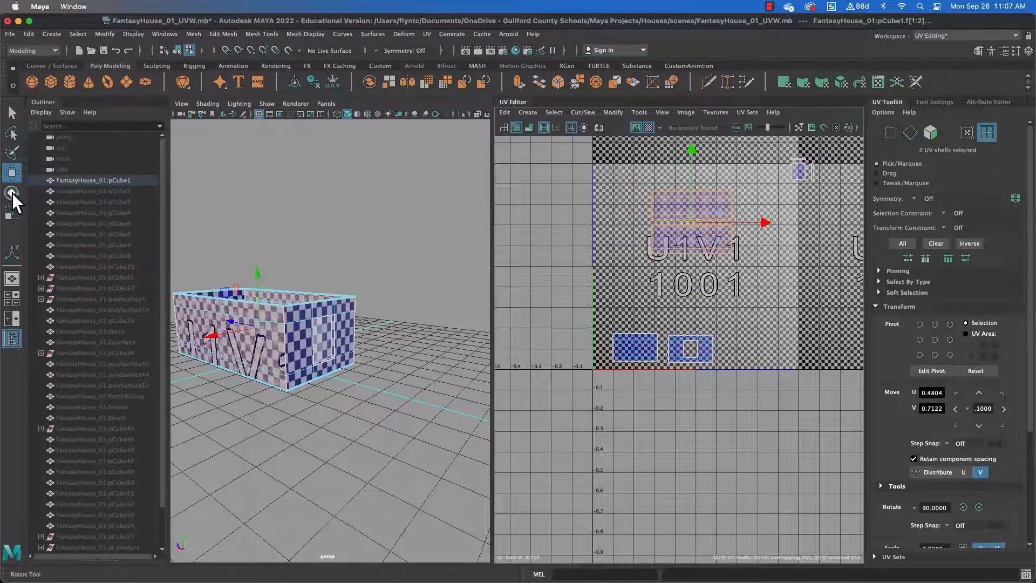
left_click(10, 208)
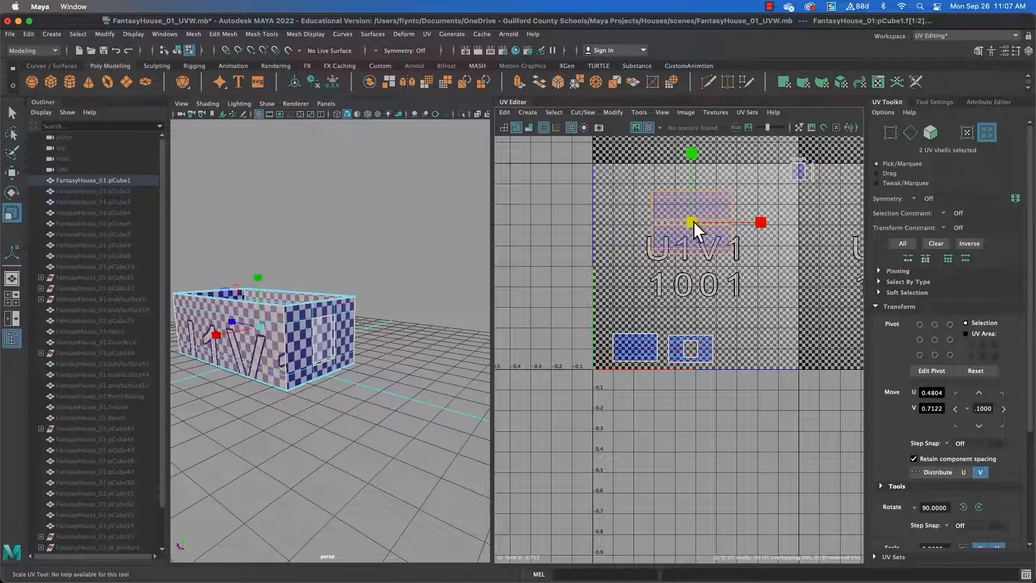
left_click_drag(694, 221, 742, 215)
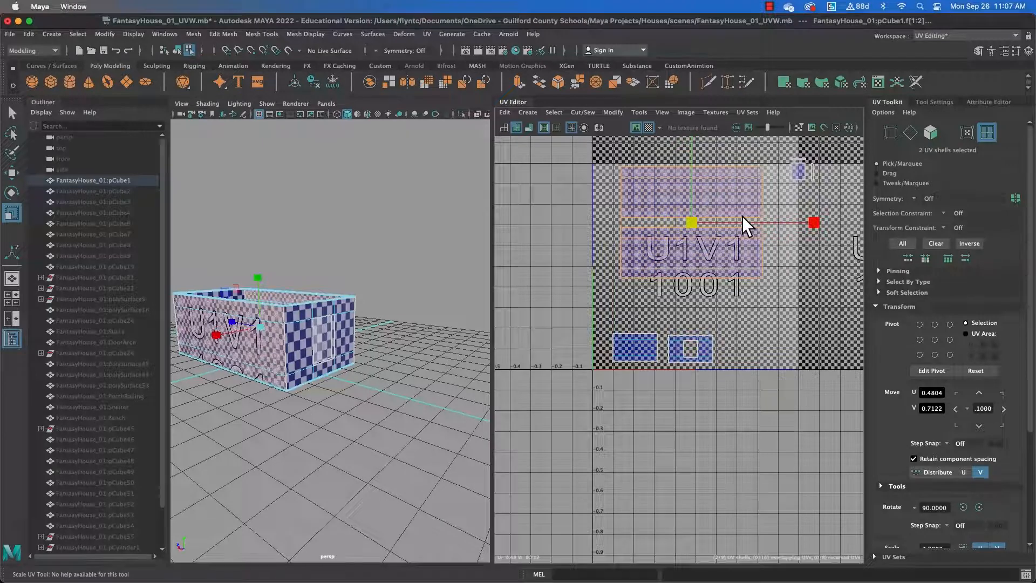
left_click(11, 173)
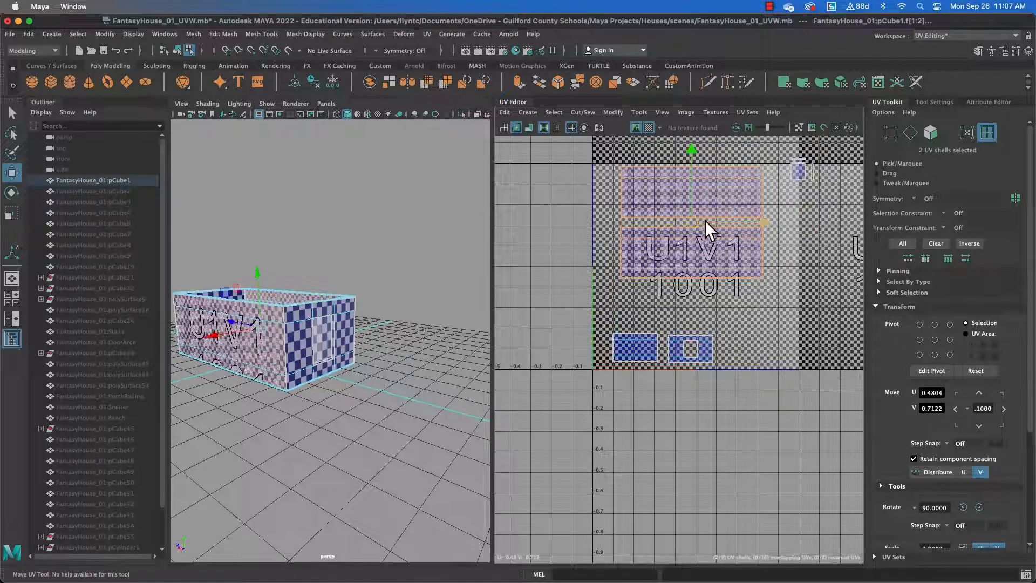
left_click_drag(692, 221, 694, 231)
Enlarge the two end-wall shells together to match the long walls' checker size and fit them side by side inside the tile's lower part
left_click(13, 214)
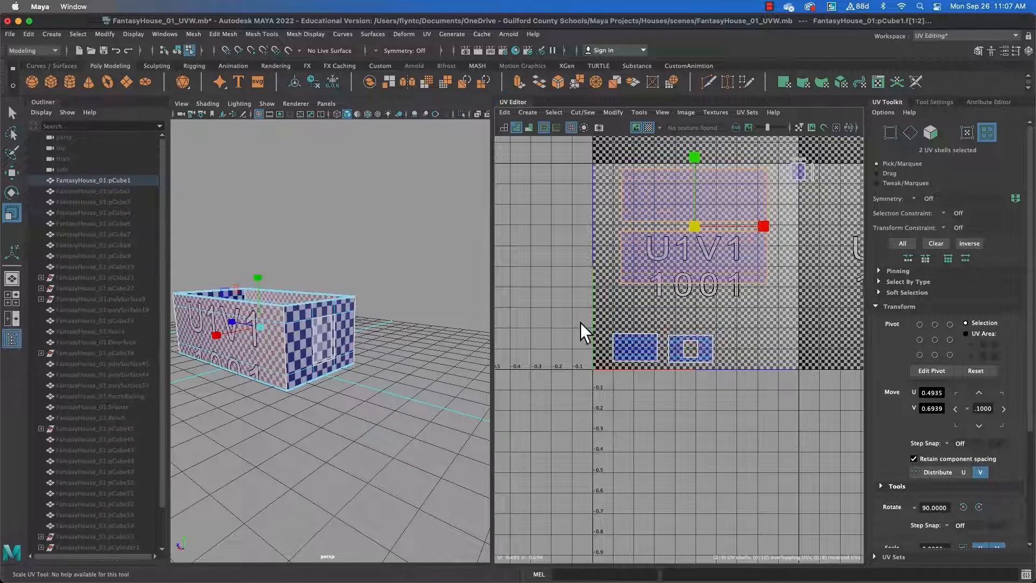
left_click_drag(722, 374, 735, 342)
left_click(11, 173)
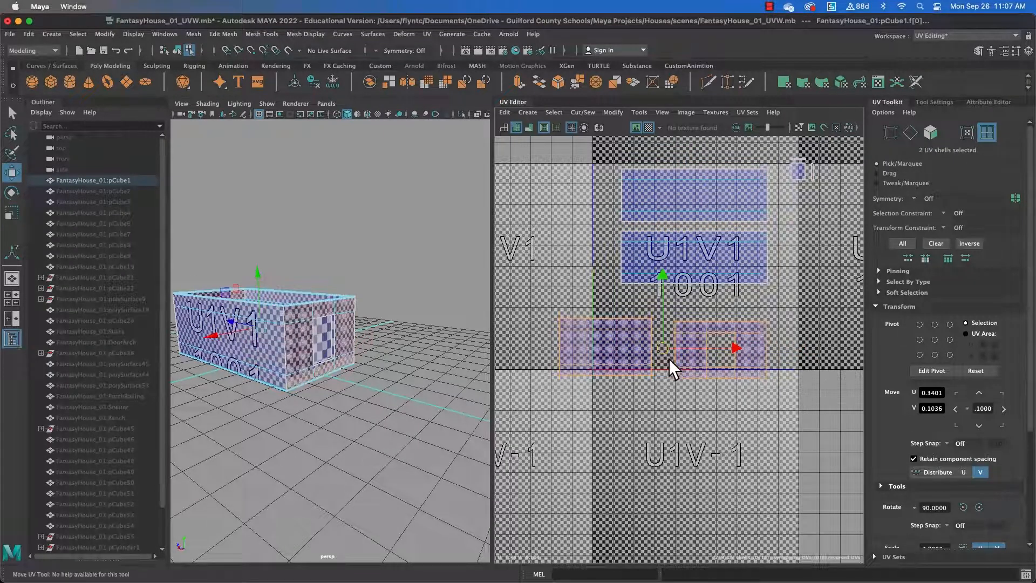
left_click_drag(661, 349, 741, 334)
left_click(798, 377)
left_click(791, 347)
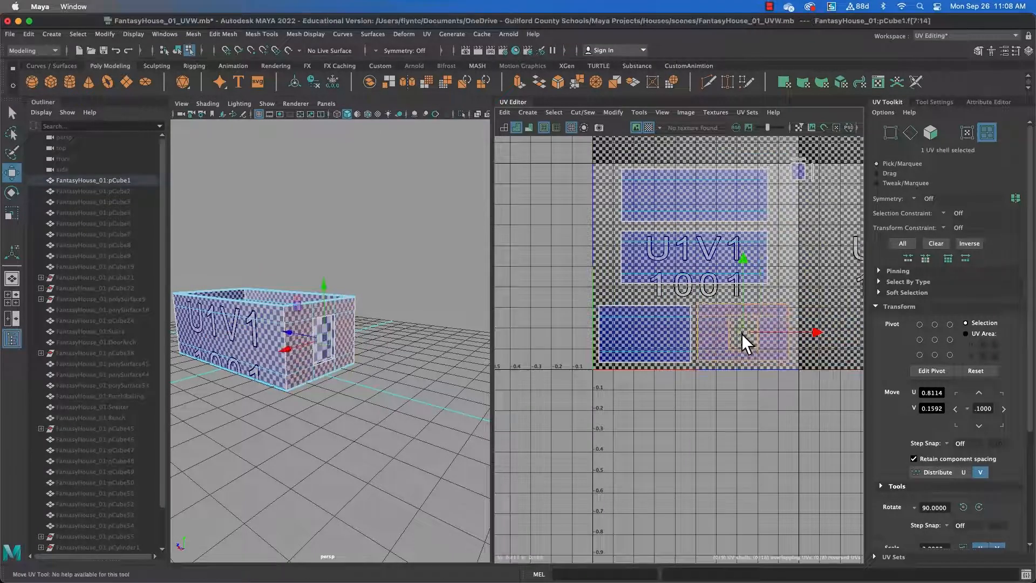
Shift both long-wall shells together toward the left edge of the U1V1 tile to free space beside them
left_click(696, 215)
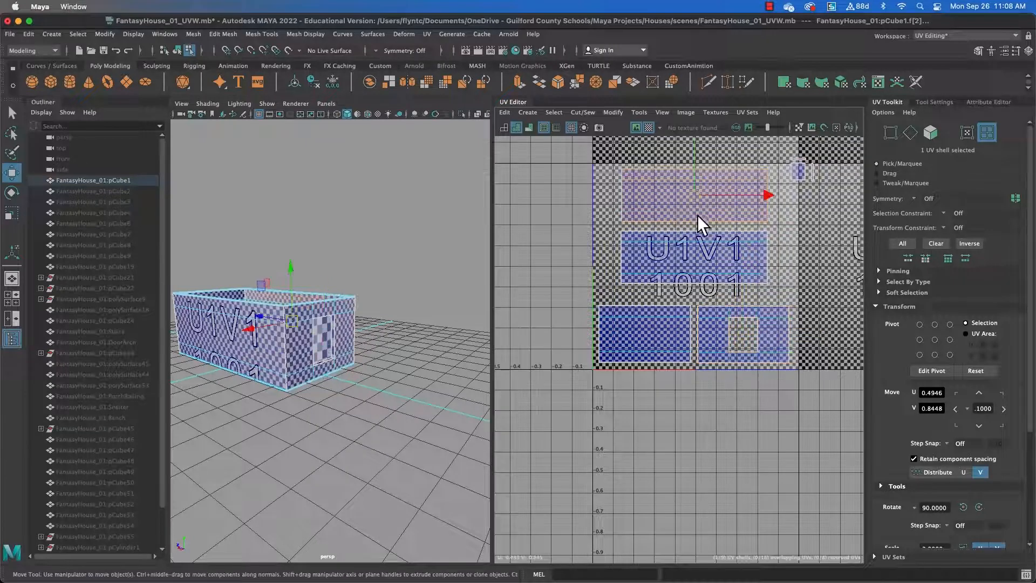
left_click(694, 217, "shift")
left_click_drag(695, 221, 674, 221)
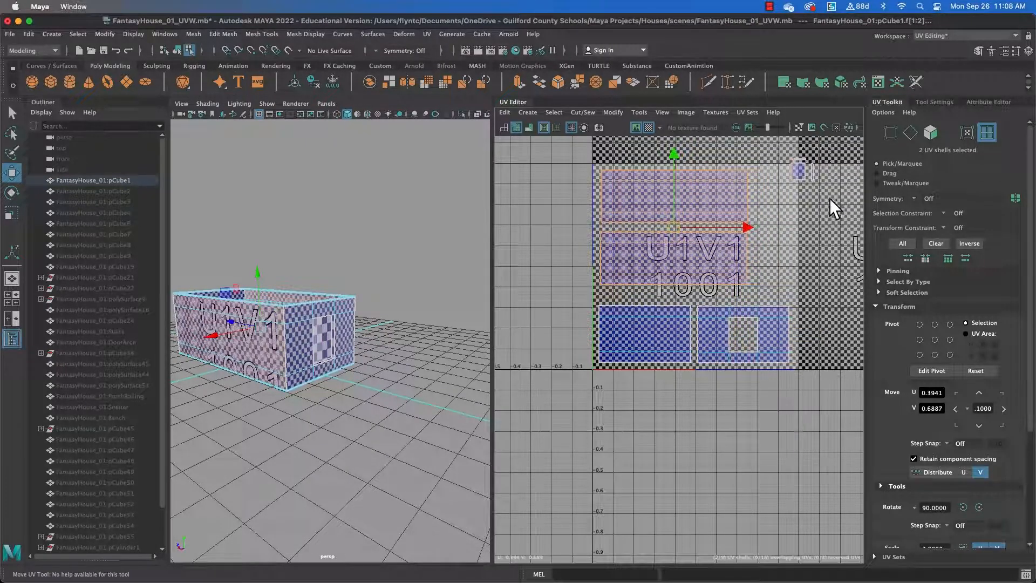
Enlarge the five small opening shells together to match the walls' checker size and place them beside the long-wall shells
left_click_drag(830, 198, 774, 227)
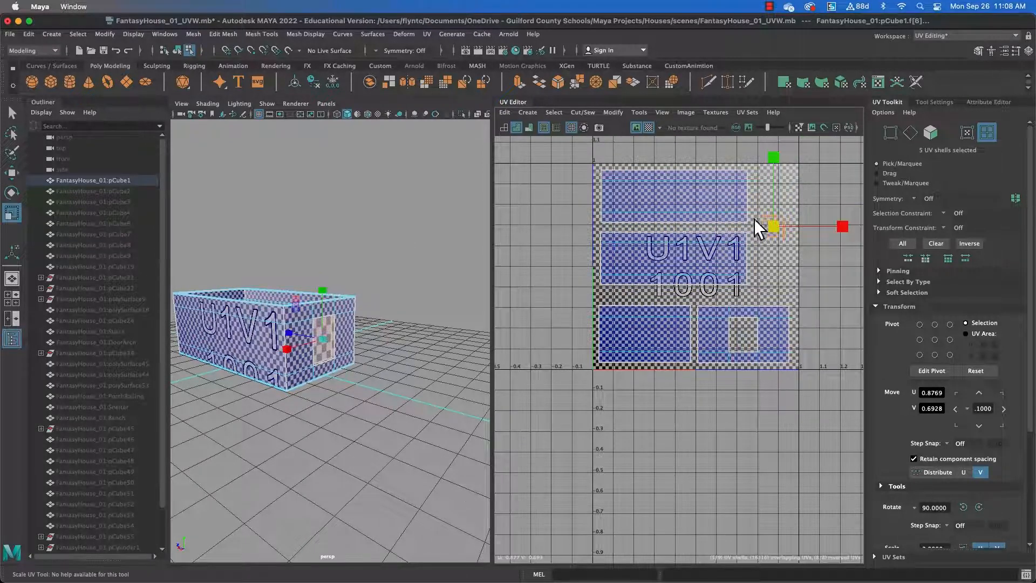
left_click_drag(769, 226, 861, 161)
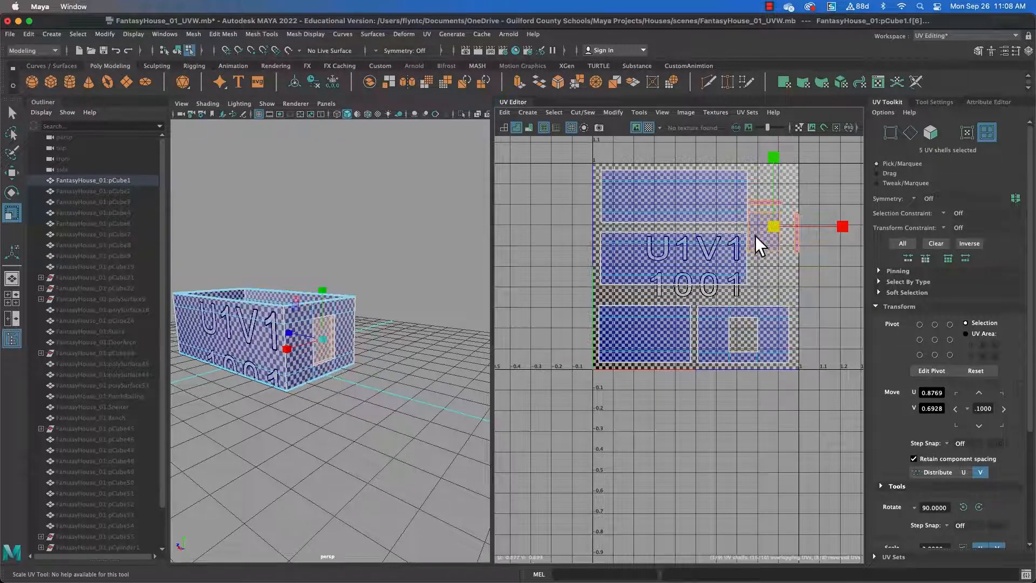
left_click(11, 173)
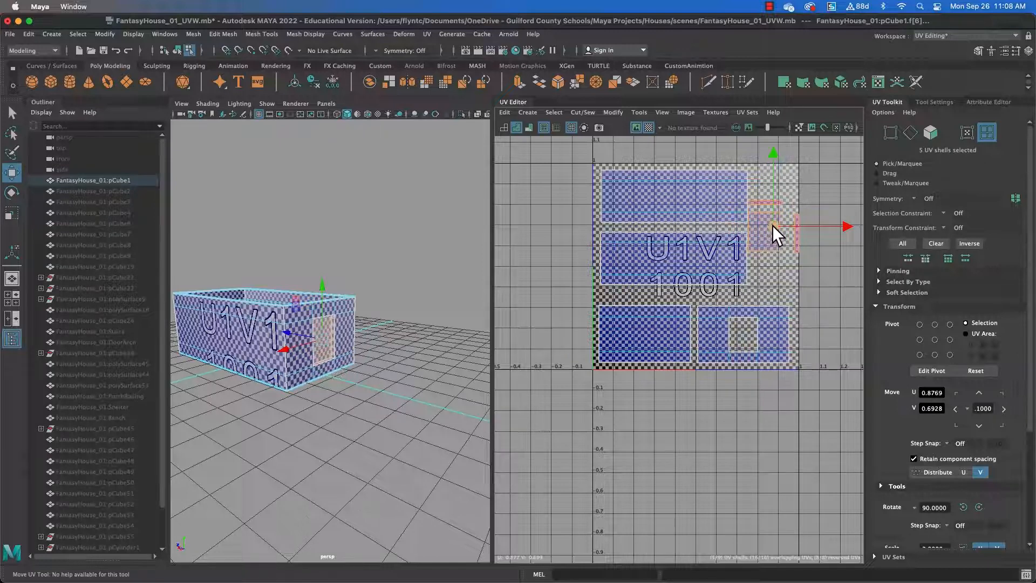
left_click_drag(772, 225, 779, 244)
left_click(814, 263)
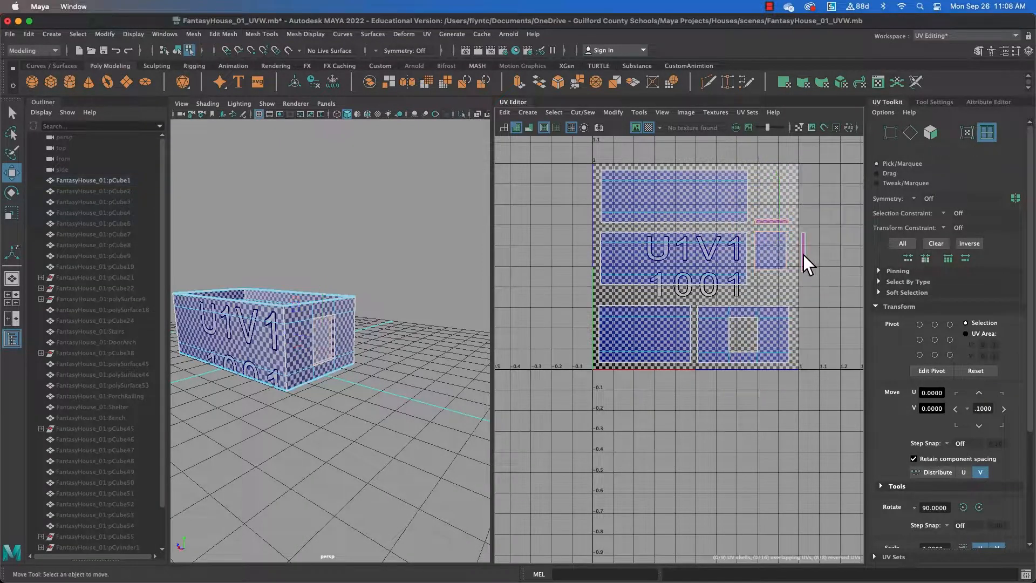
Move the thin vertical shells inside the tile below the small panel and raise the thin horizontal shells above it
left_click(802, 252)
left_click_drag(809, 257, 794, 283)
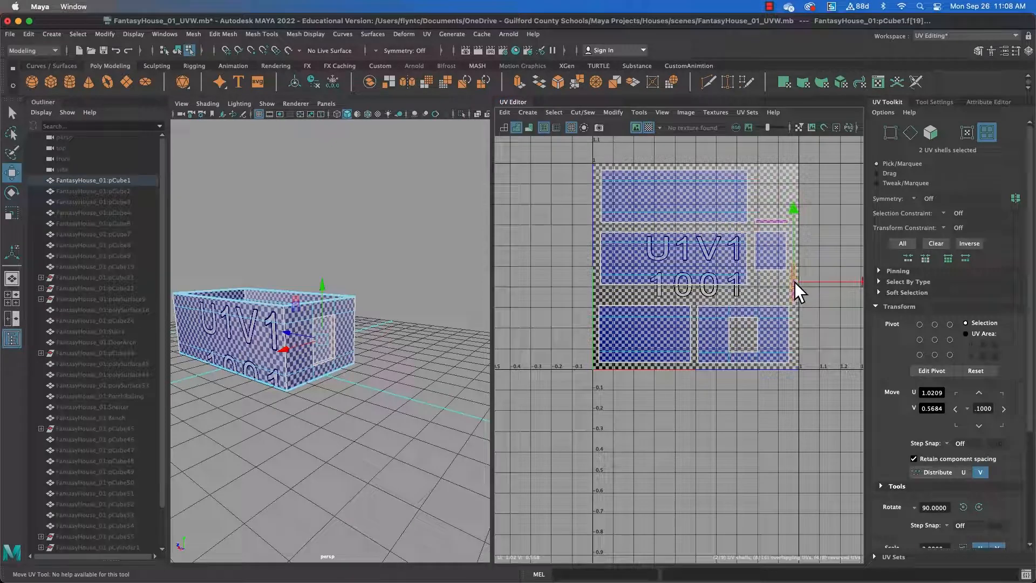
left_click(774, 221)
left_click_drag(773, 219, 772, 196)
left_click(831, 261)
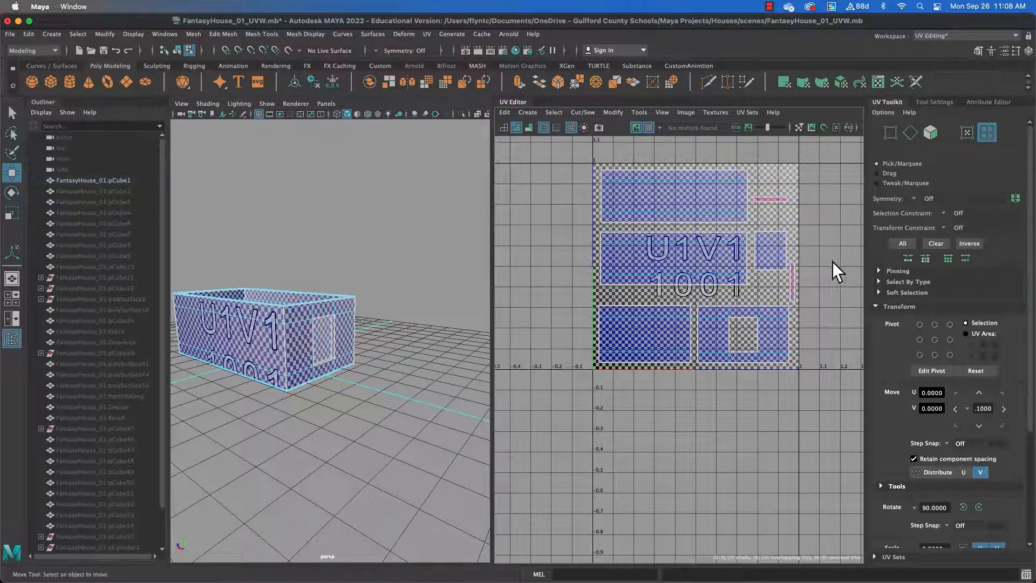
Open the UV Snapshot options and select all nine of the block's UV shells for export
scroll(767, 279, "up", 2)
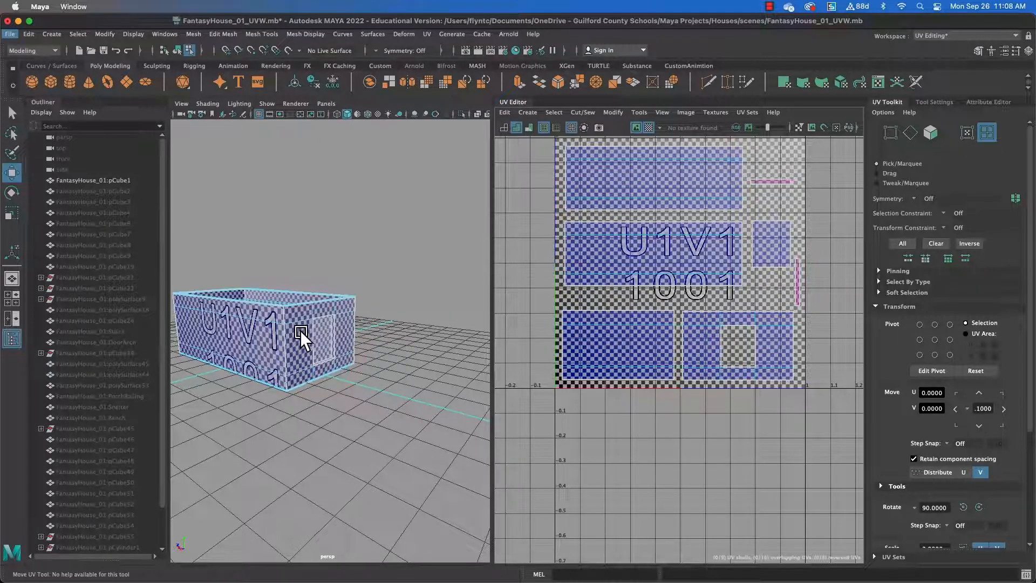
left_click_drag(308, 329, 366, 335, "alt")
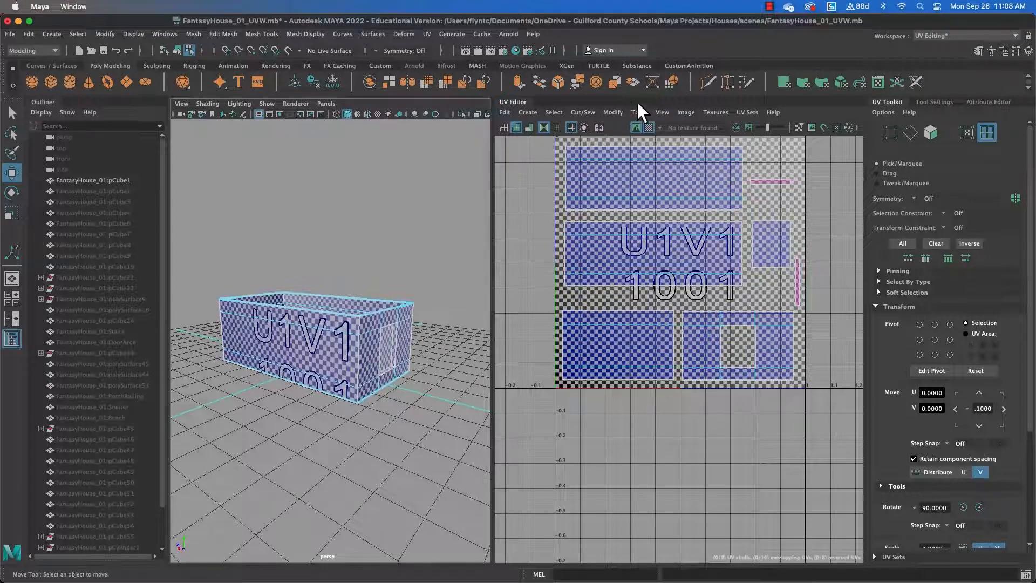
left_click(597, 127)
left_click_drag(615, 164, 330, 197)
left_click(876, 288)
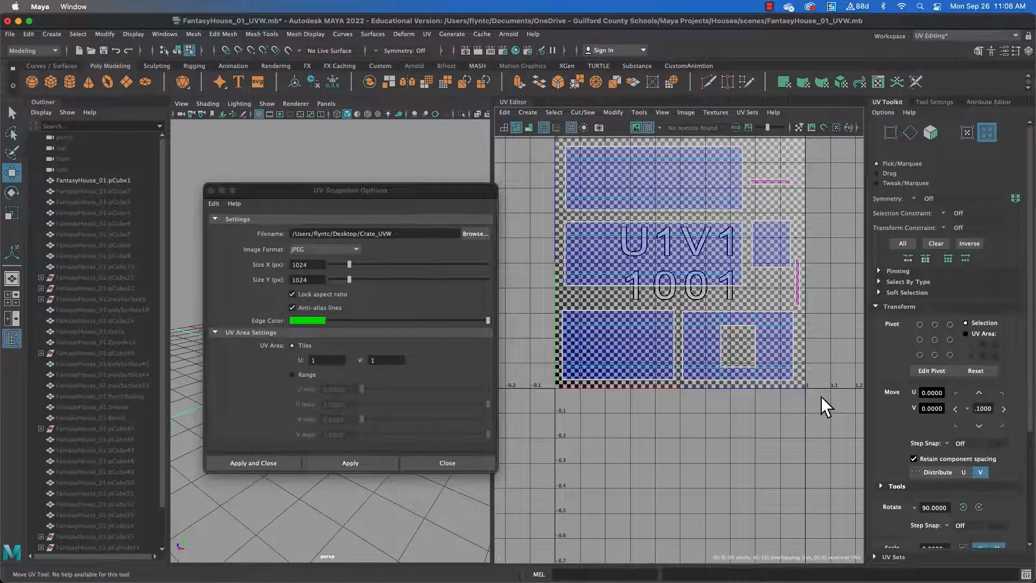
key("super+z")
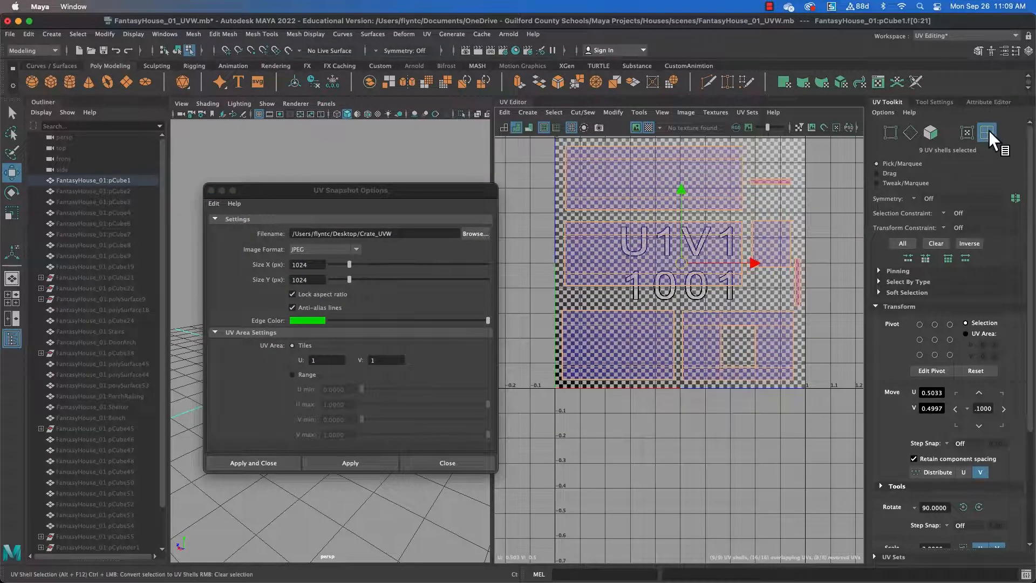
Check the snapshot's edge color choices and save the UV snapshot as Crate_UVW, overwriting the existing file
left_click(310, 319)
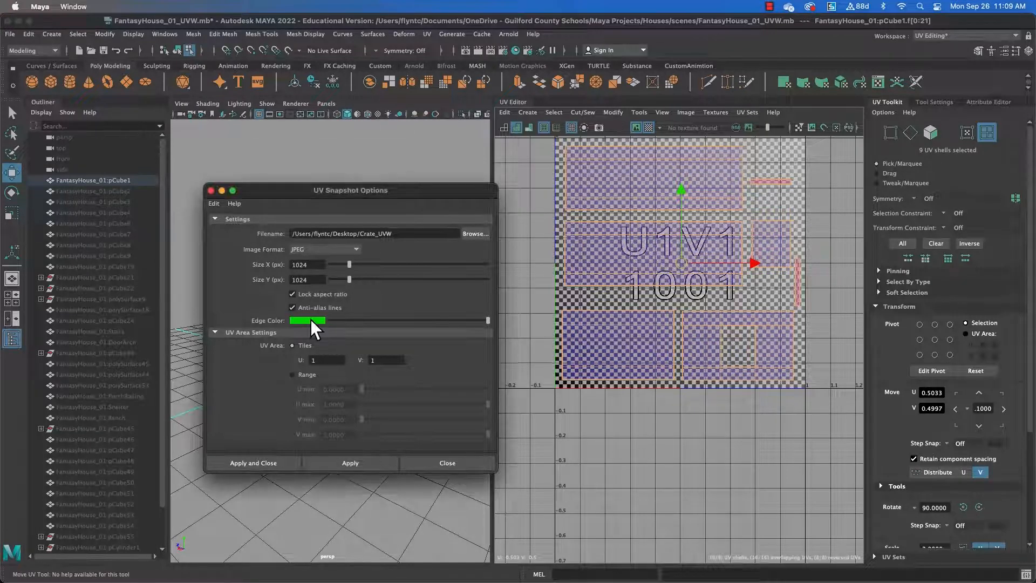
left_click(310, 319)
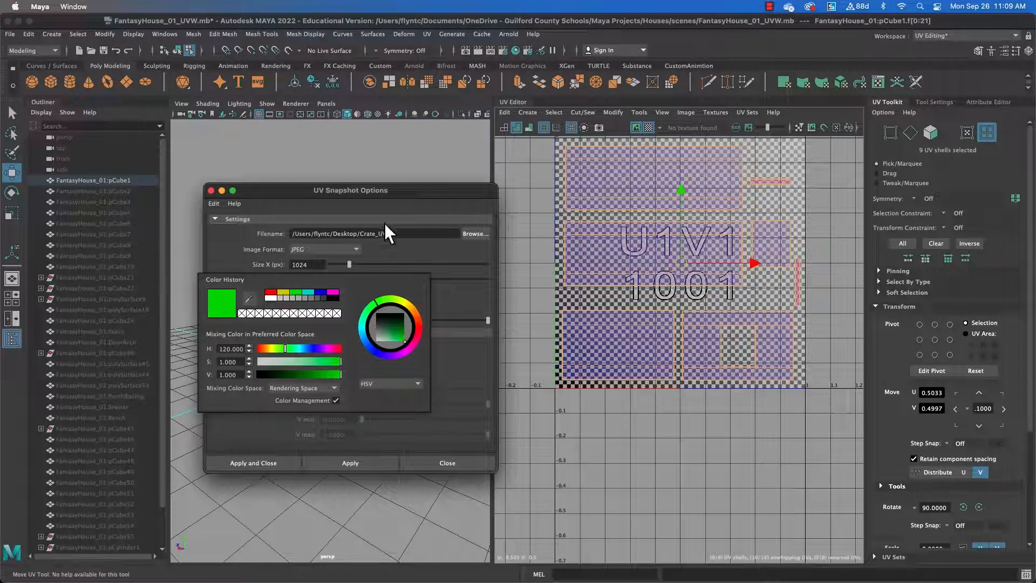
left_click_drag(430, 193, 427, 172)
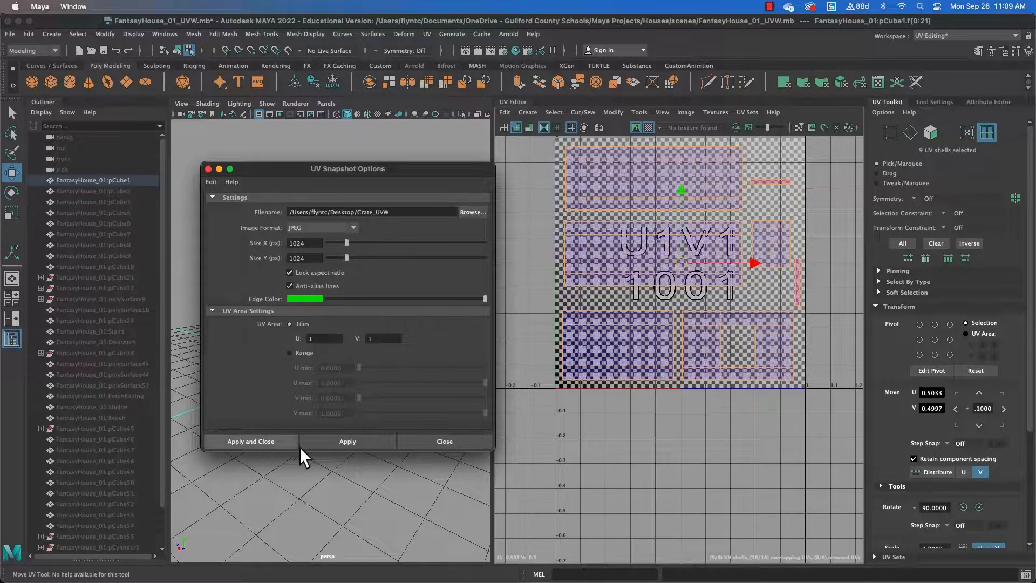
left_click(263, 442)
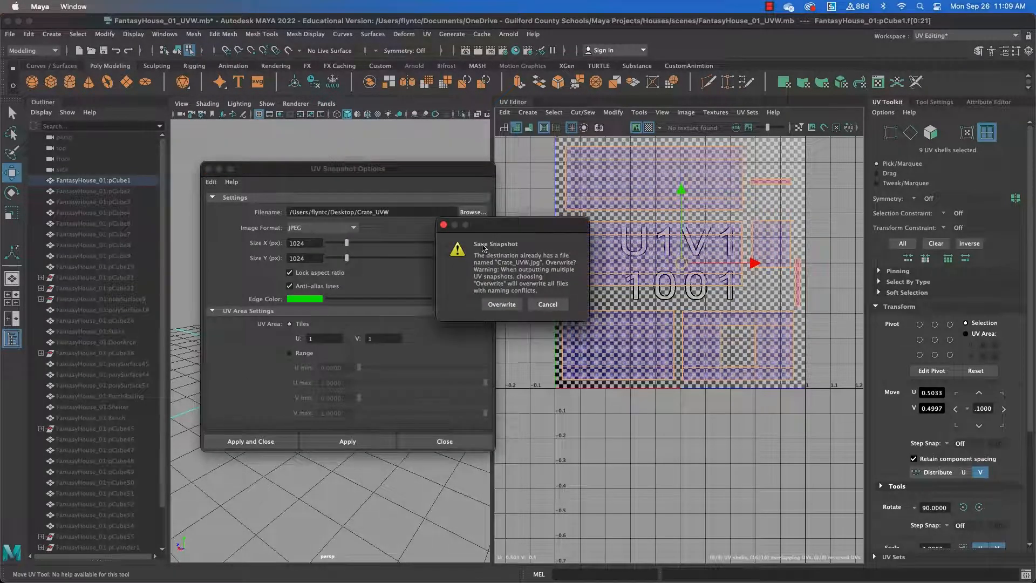
left_click(502, 304)
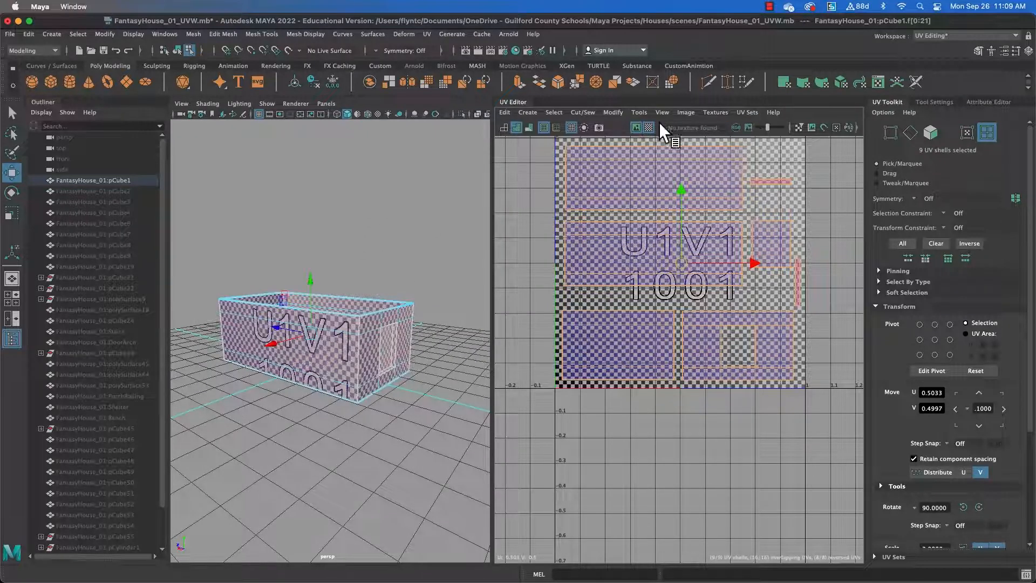
Save the UV snapshot to the Desktop again under the name House_UVW, then view the exported image and close its preview
left_click(599, 127)
left_click(373, 210)
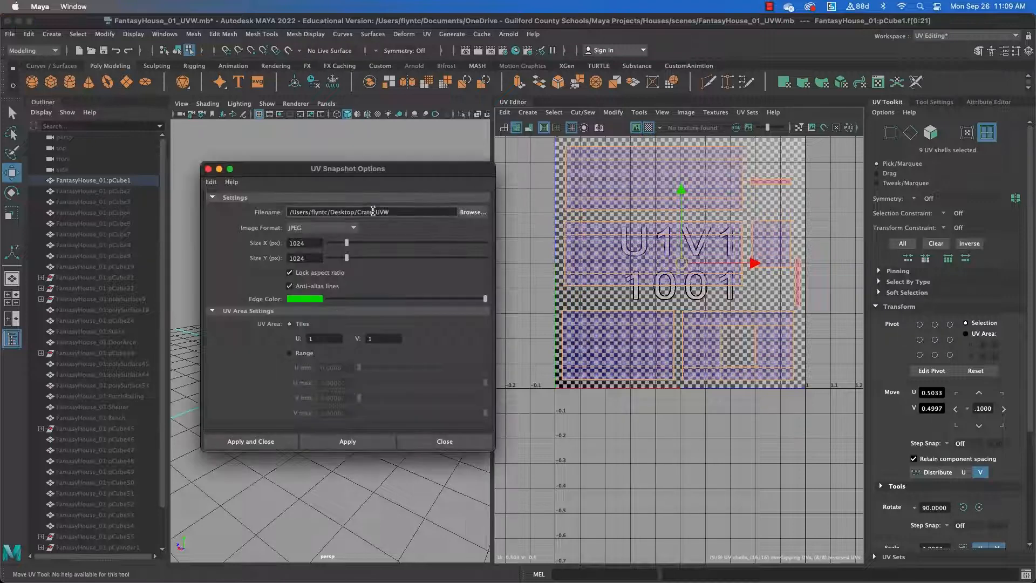
key("BackSpace")
key("BackSpace")
key("BackSpace")
key("BackSpace")
key("BackSpace")
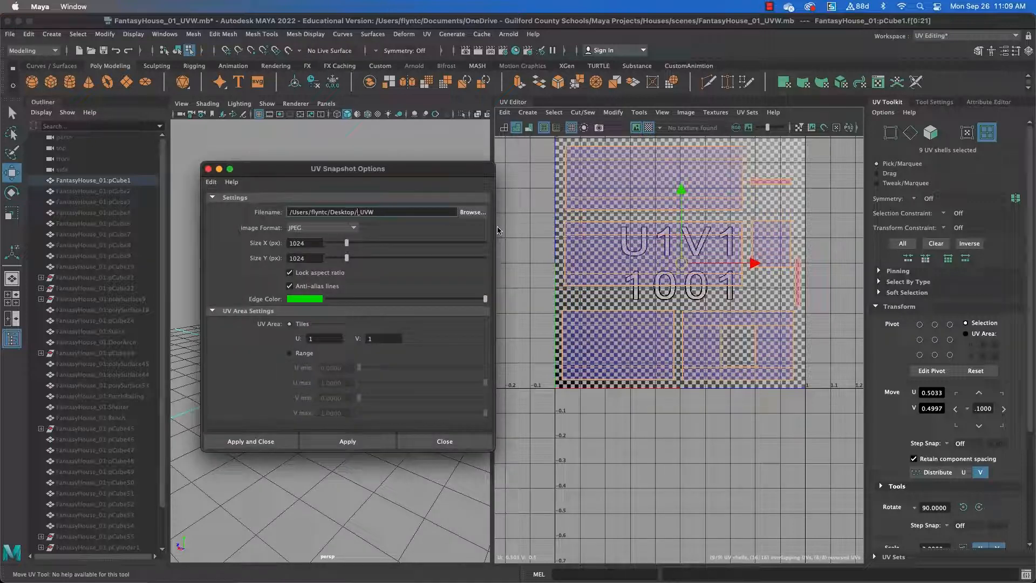
type("House")
left_click(251, 441)
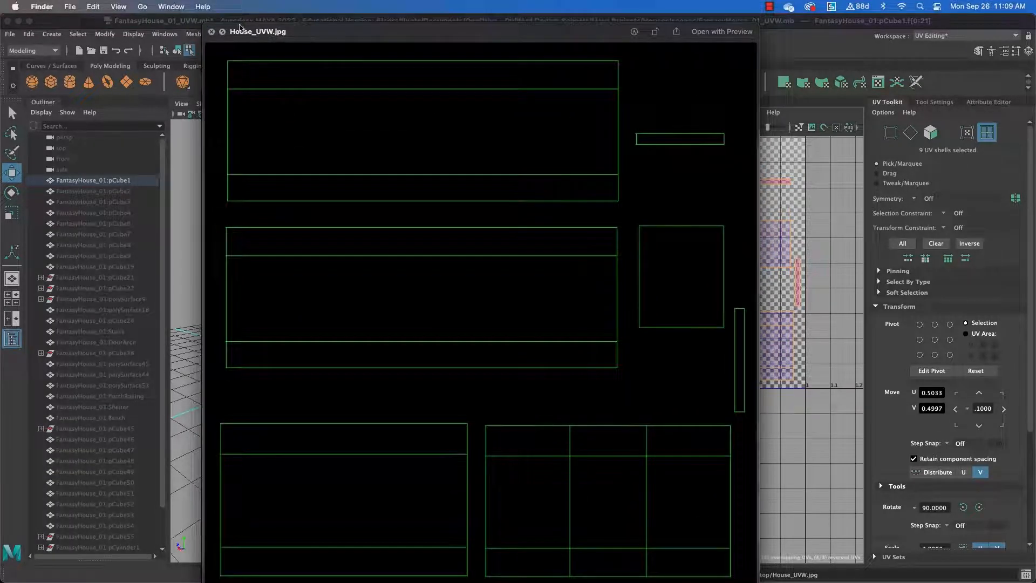
left_click(211, 31)
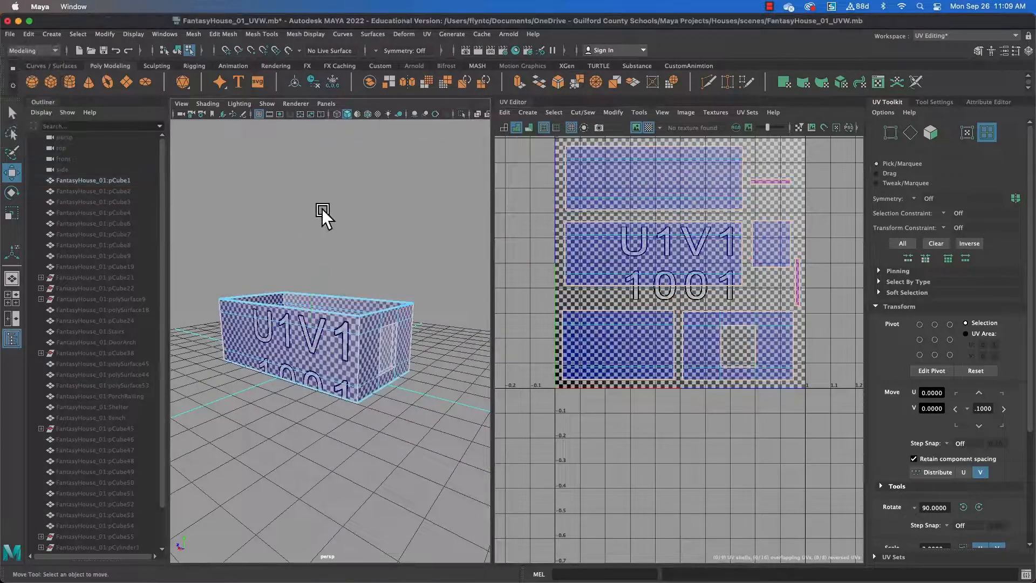
Show all hidden objects of the fantasy house scene again
left_click(137, 33)
mouse_move(165, 100)
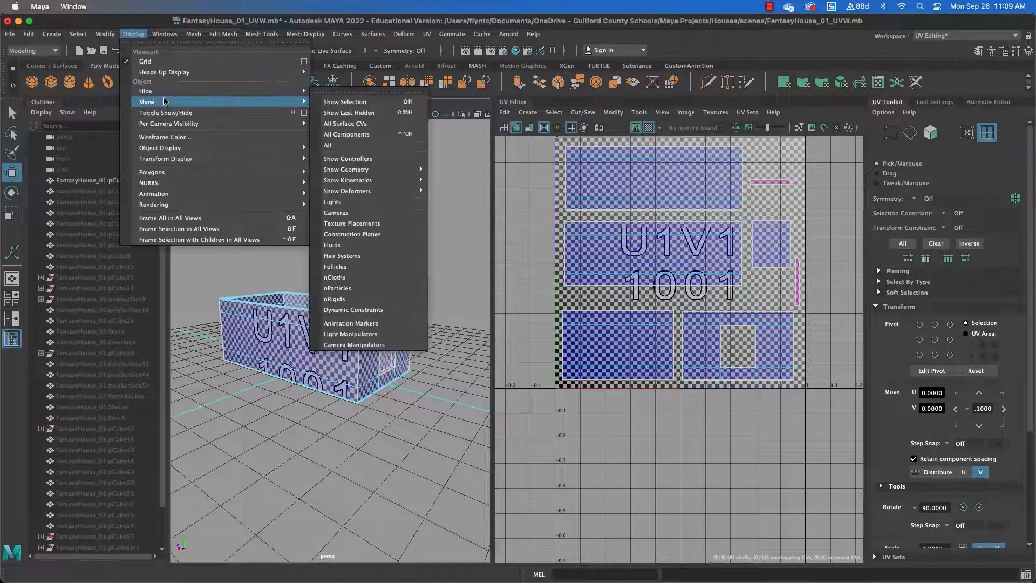
left_click(352, 144)
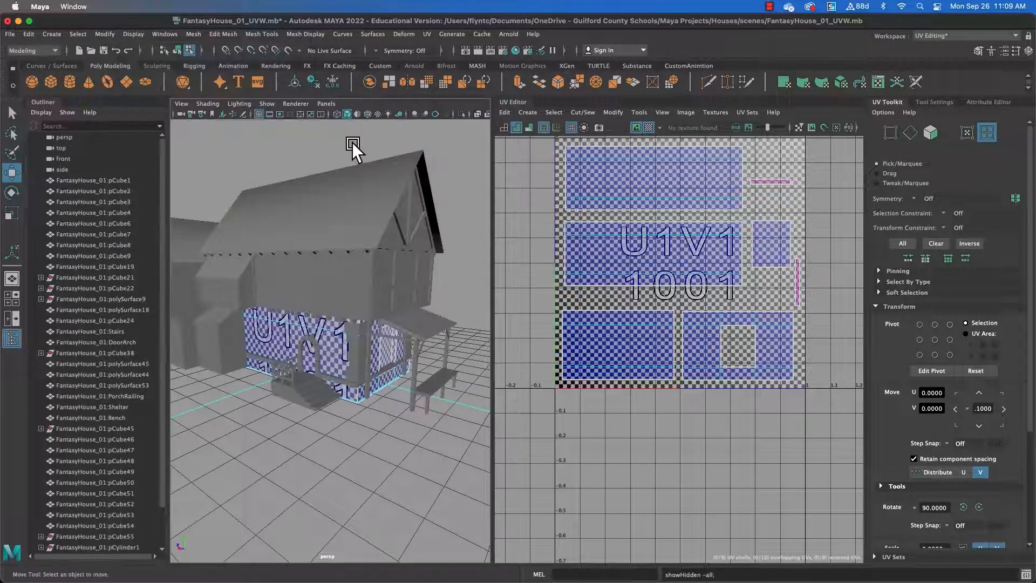
Inspect the existing UV layouts of the shelter, the upper-storey walls, the bench and the small block beside the shelter
left_click(426, 332)
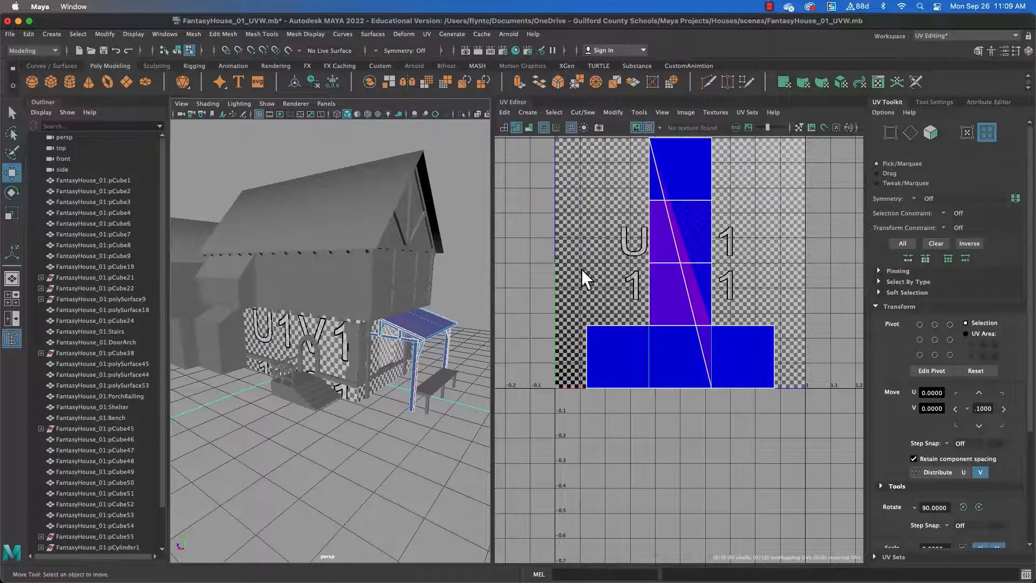
left_click(331, 340)
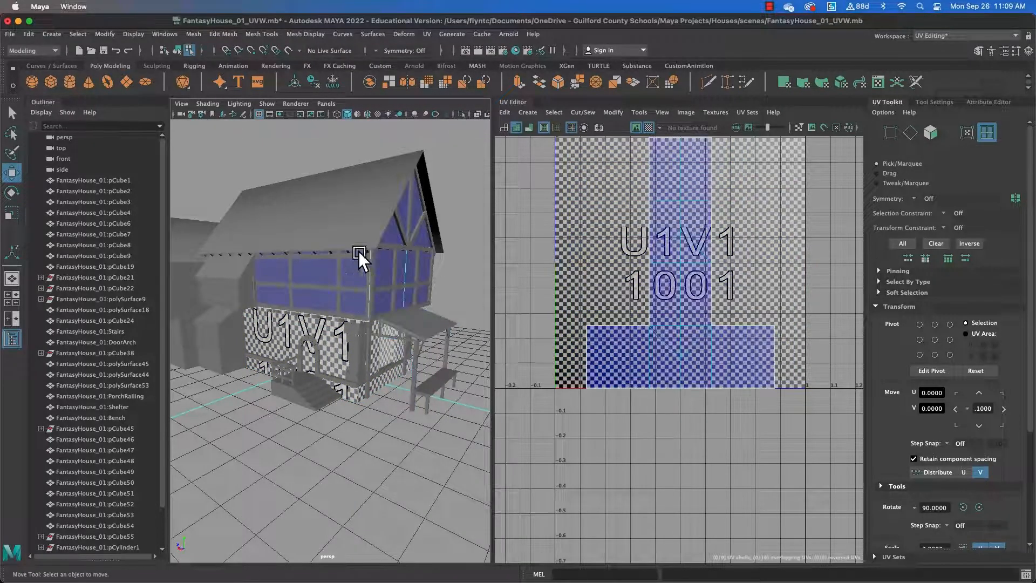
left_click(377, 282)
left_click(429, 395)
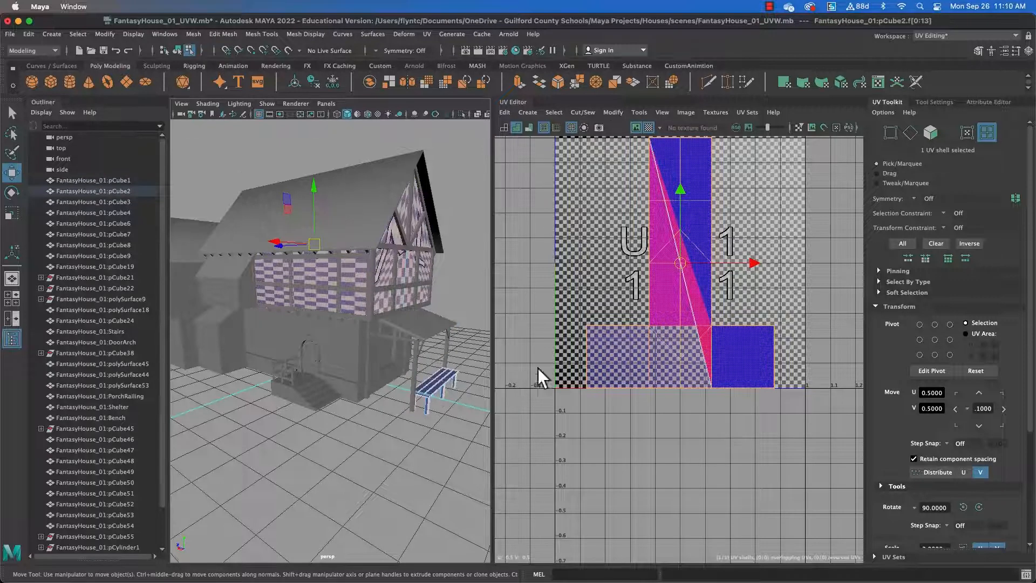
left_click(353, 340)
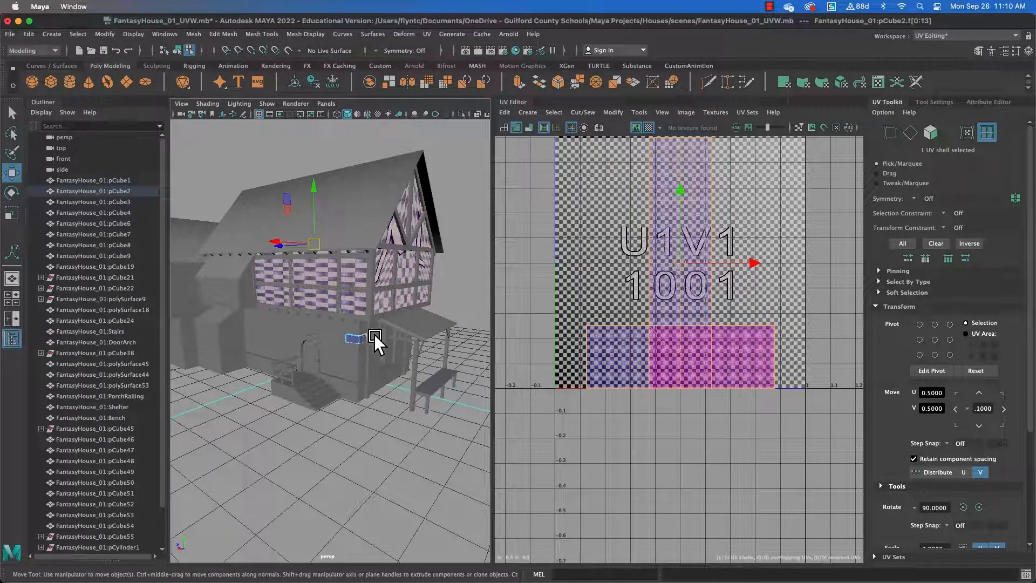
left_click_drag(336, 367, 355, 349, "alt")
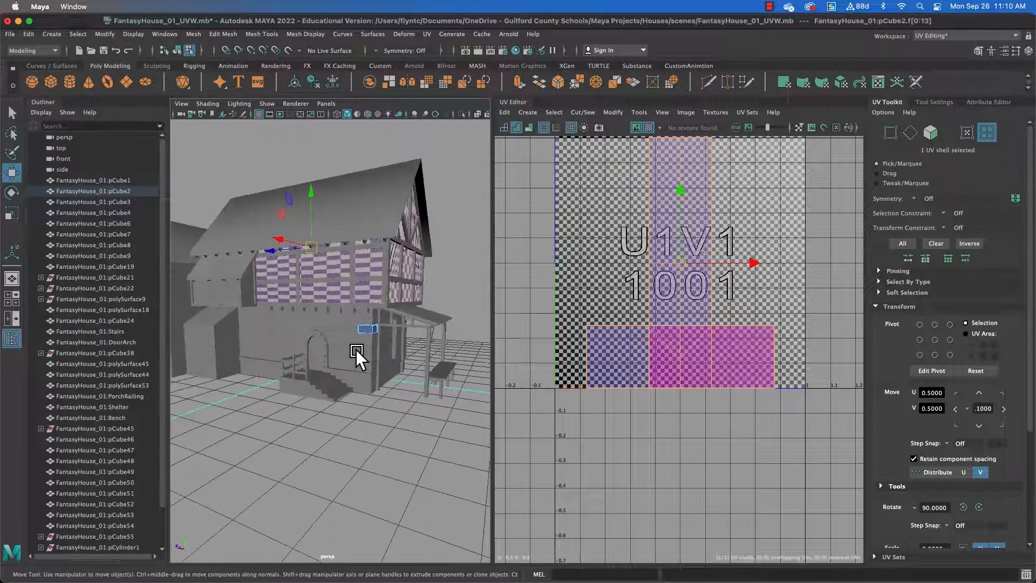